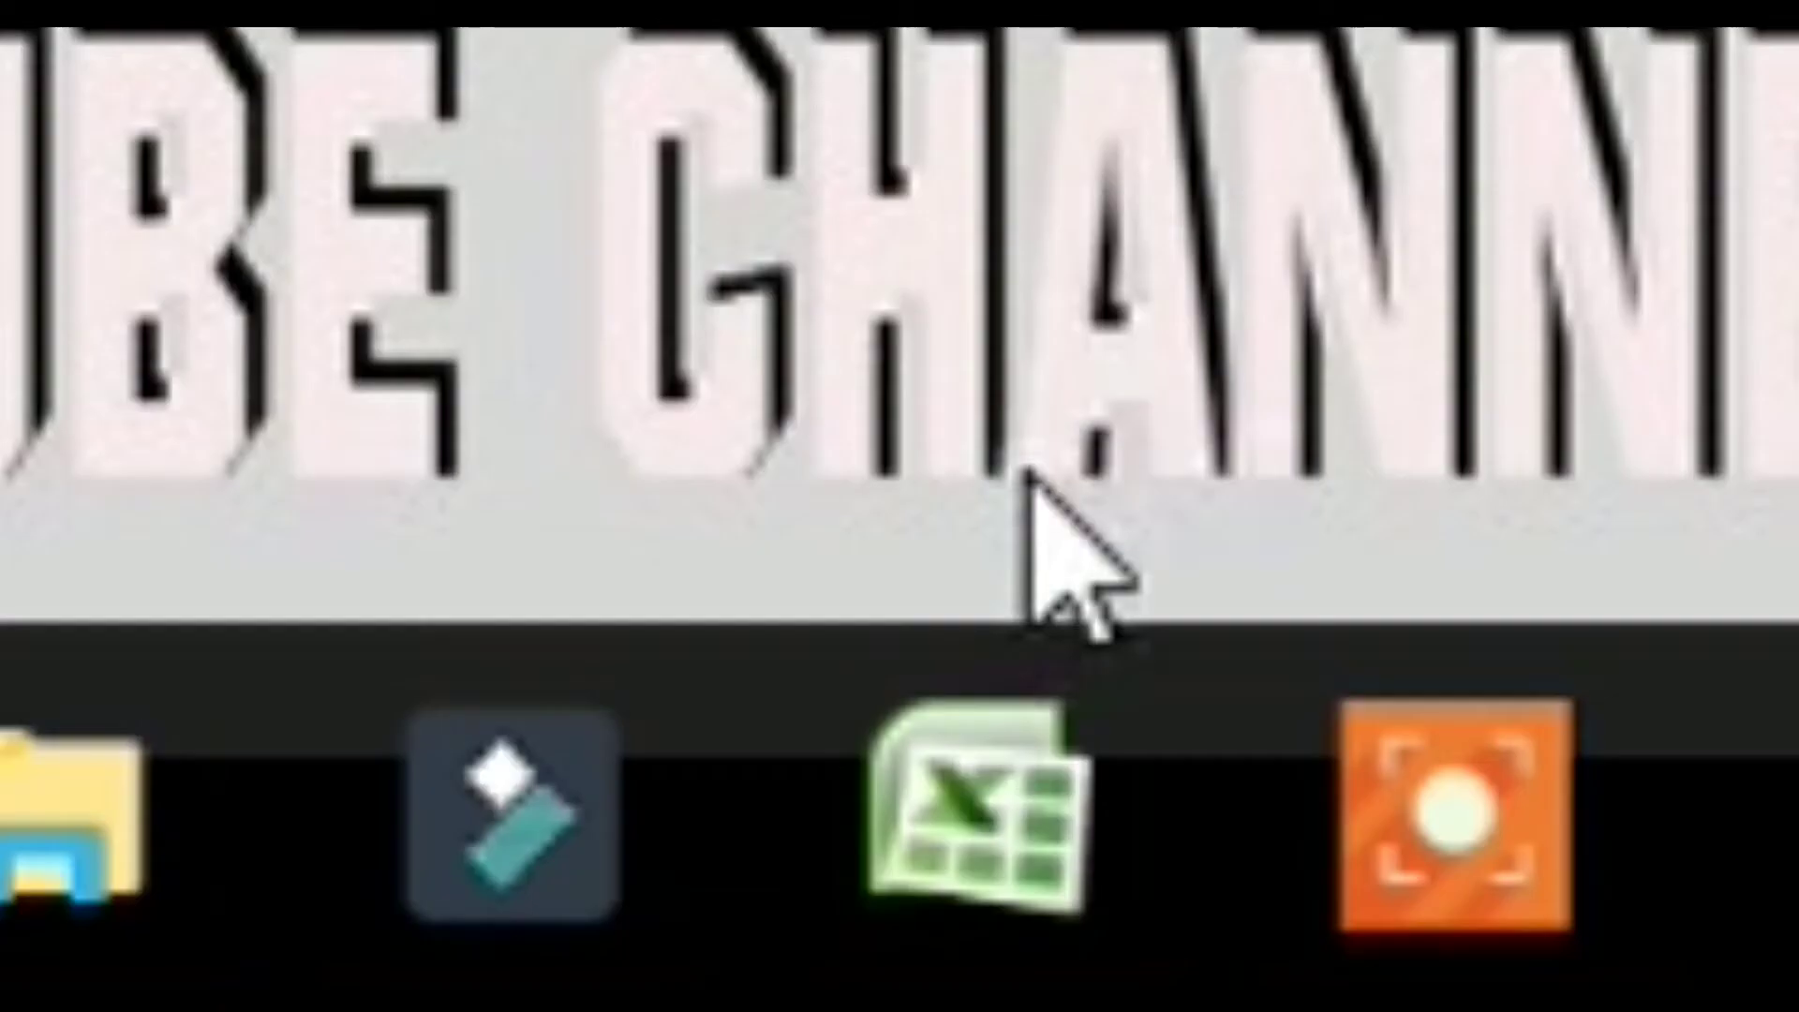
Restore the Book1 workbook from the taskbar and select cell A4.
{"action": "mouse_move", "coordinate": [1035, 722]}
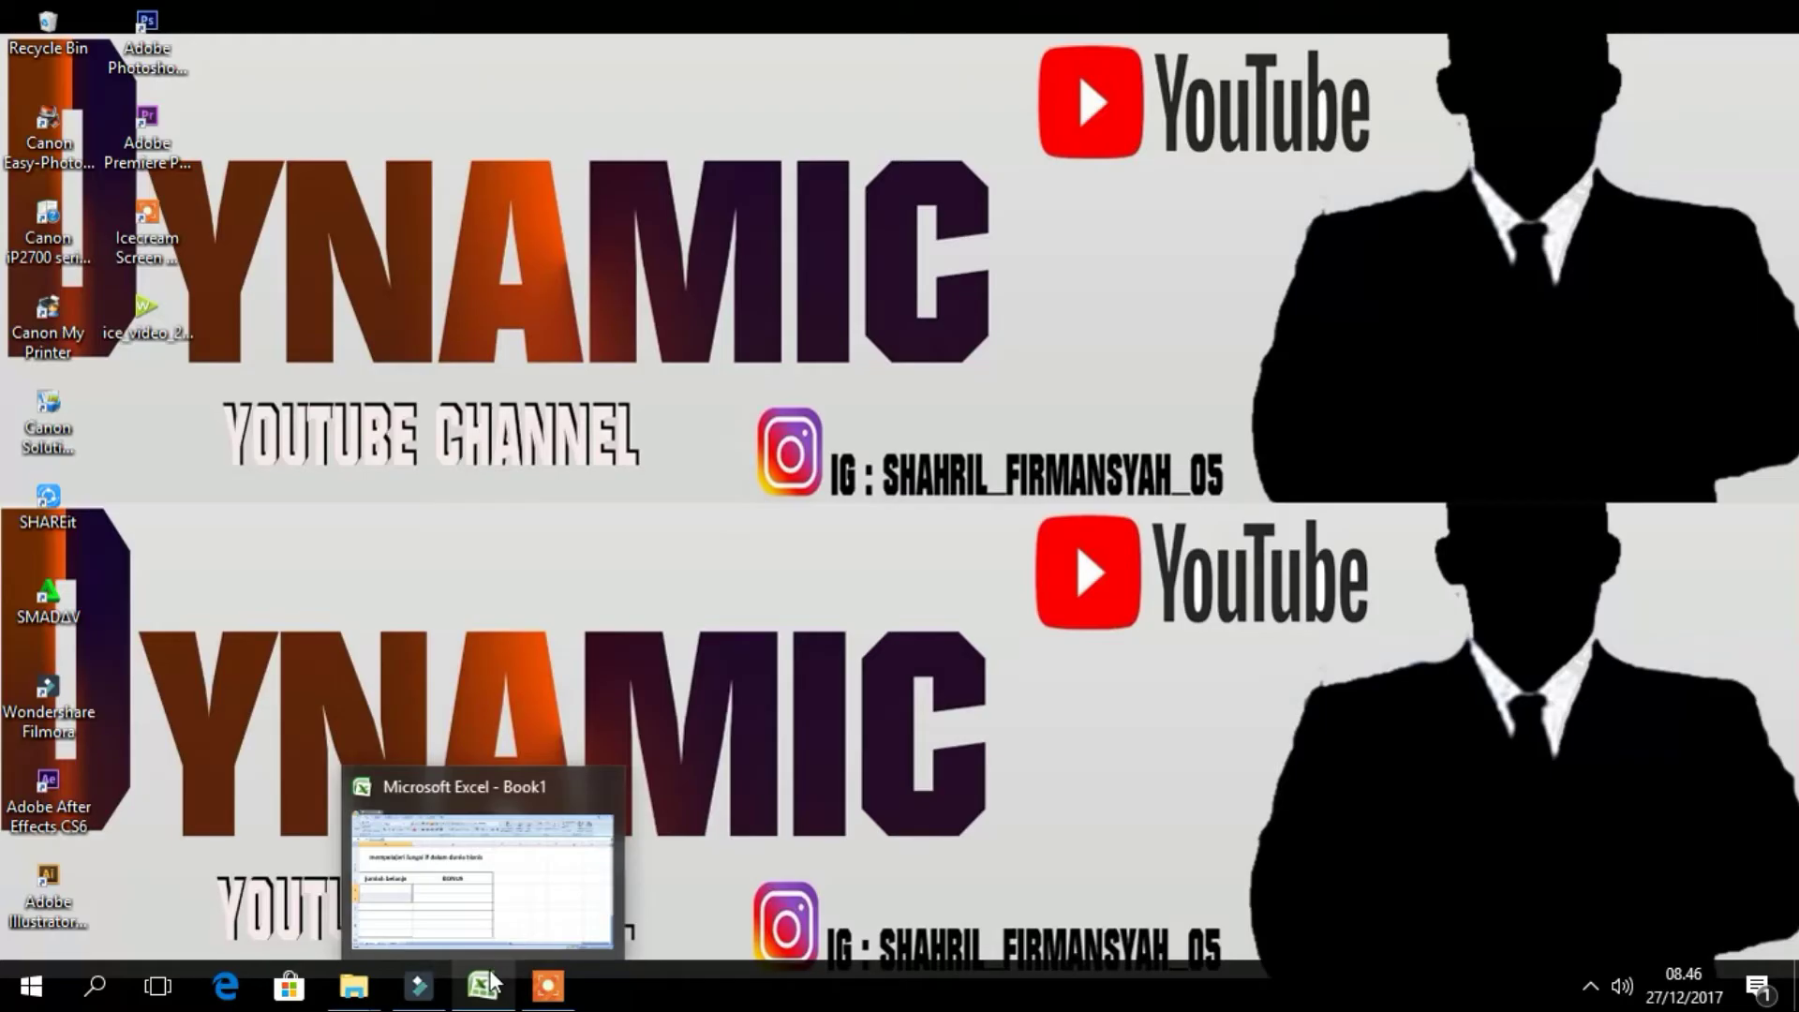
{"action": "left_click", "coordinate": [490, 984]}
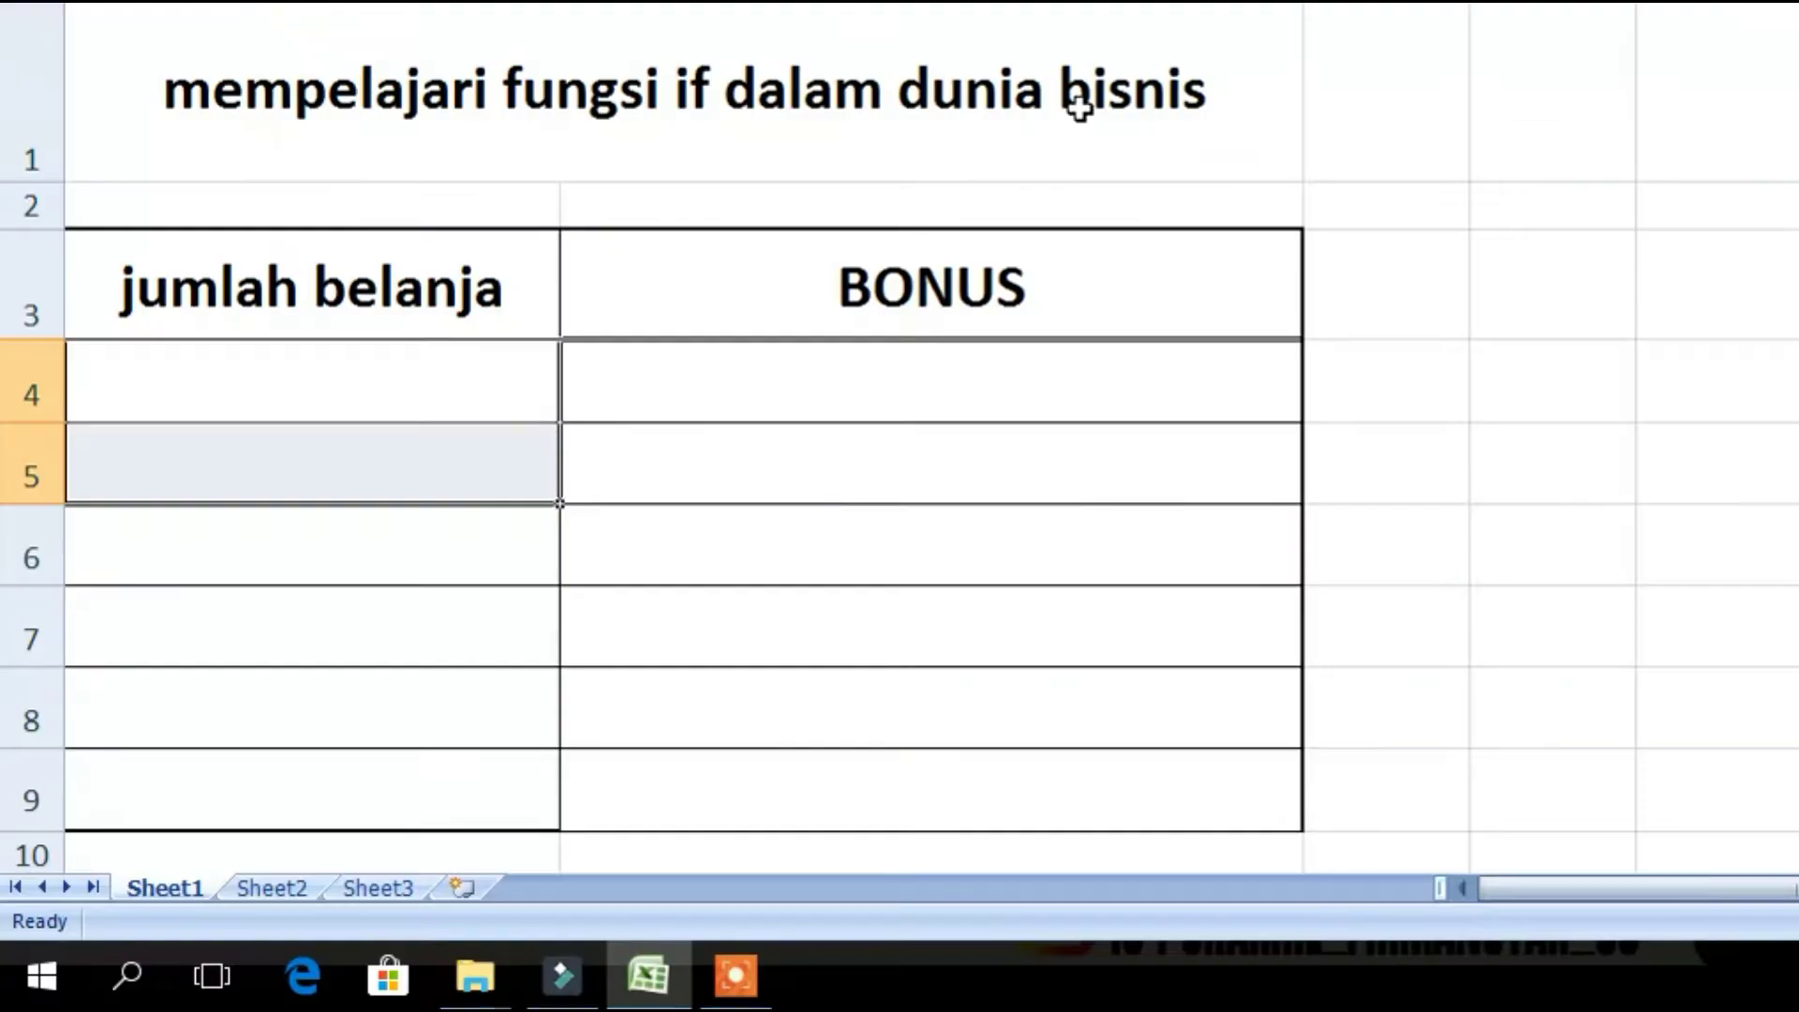
{"action": "left_click", "coordinate": [391, 398]}
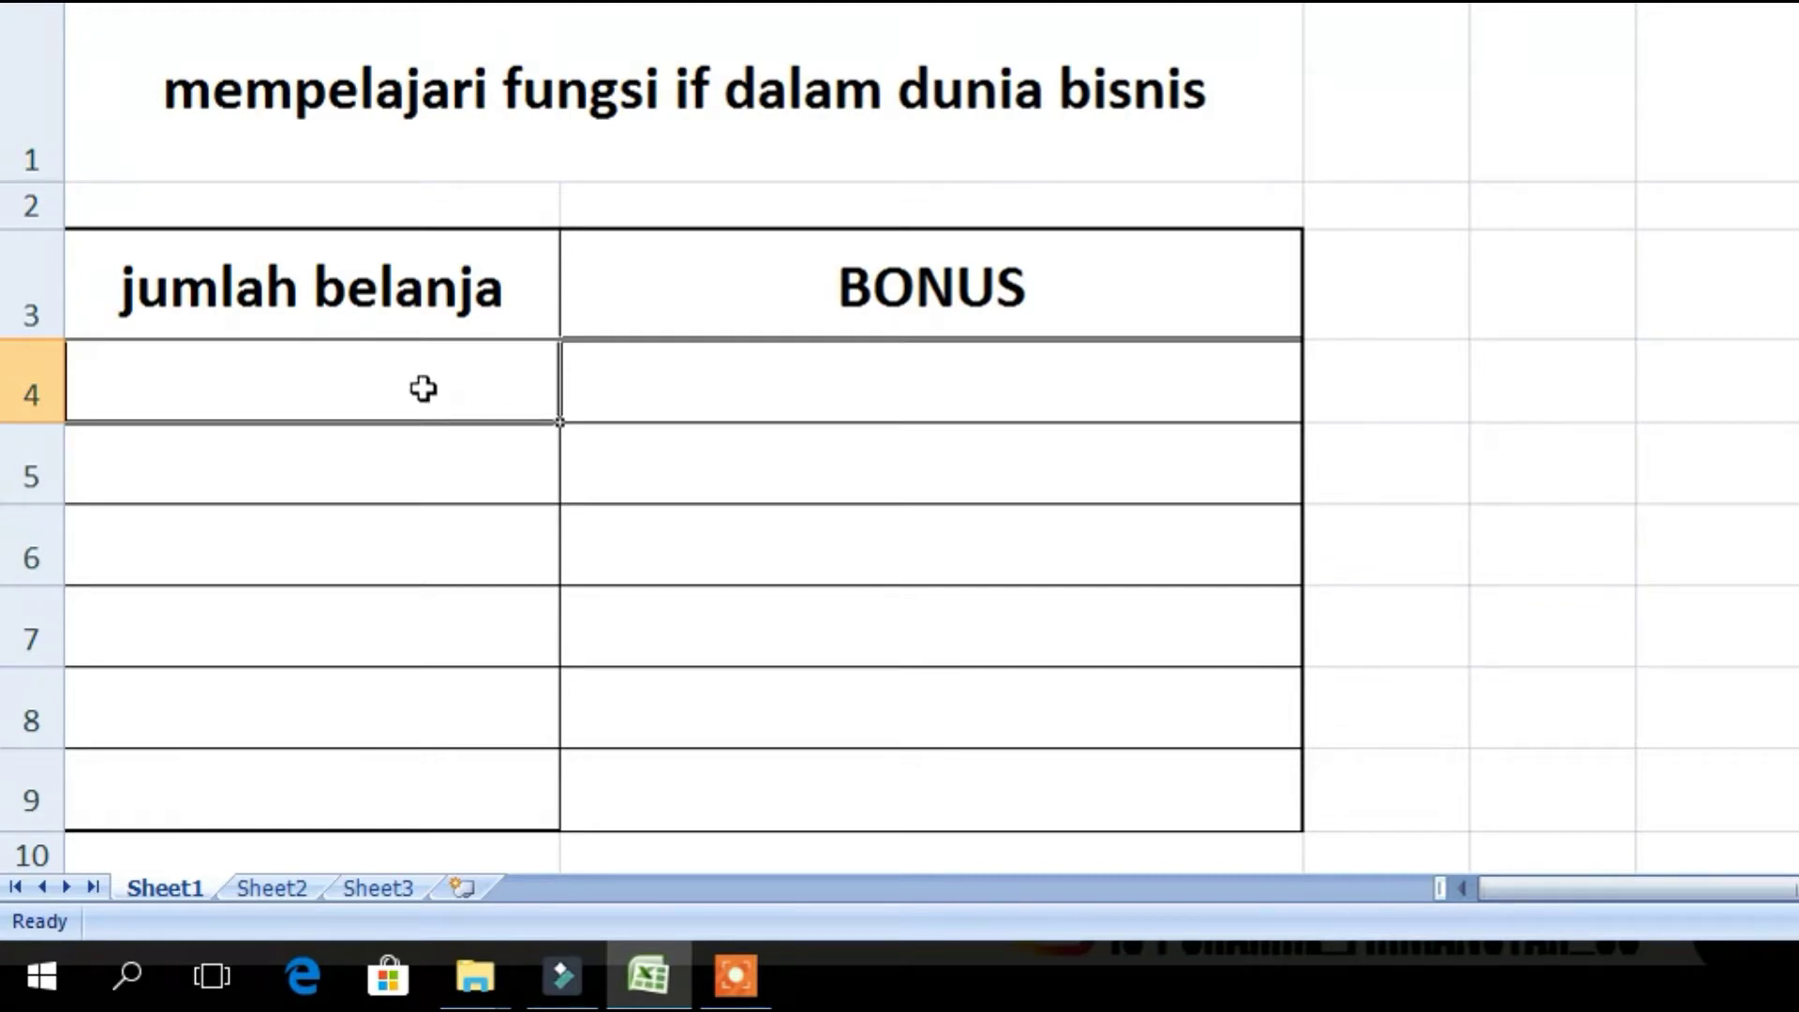
Enter sample shopping amounts 400000 in A4 and 200000 in A5.
{"action": "type", "text": "4"}
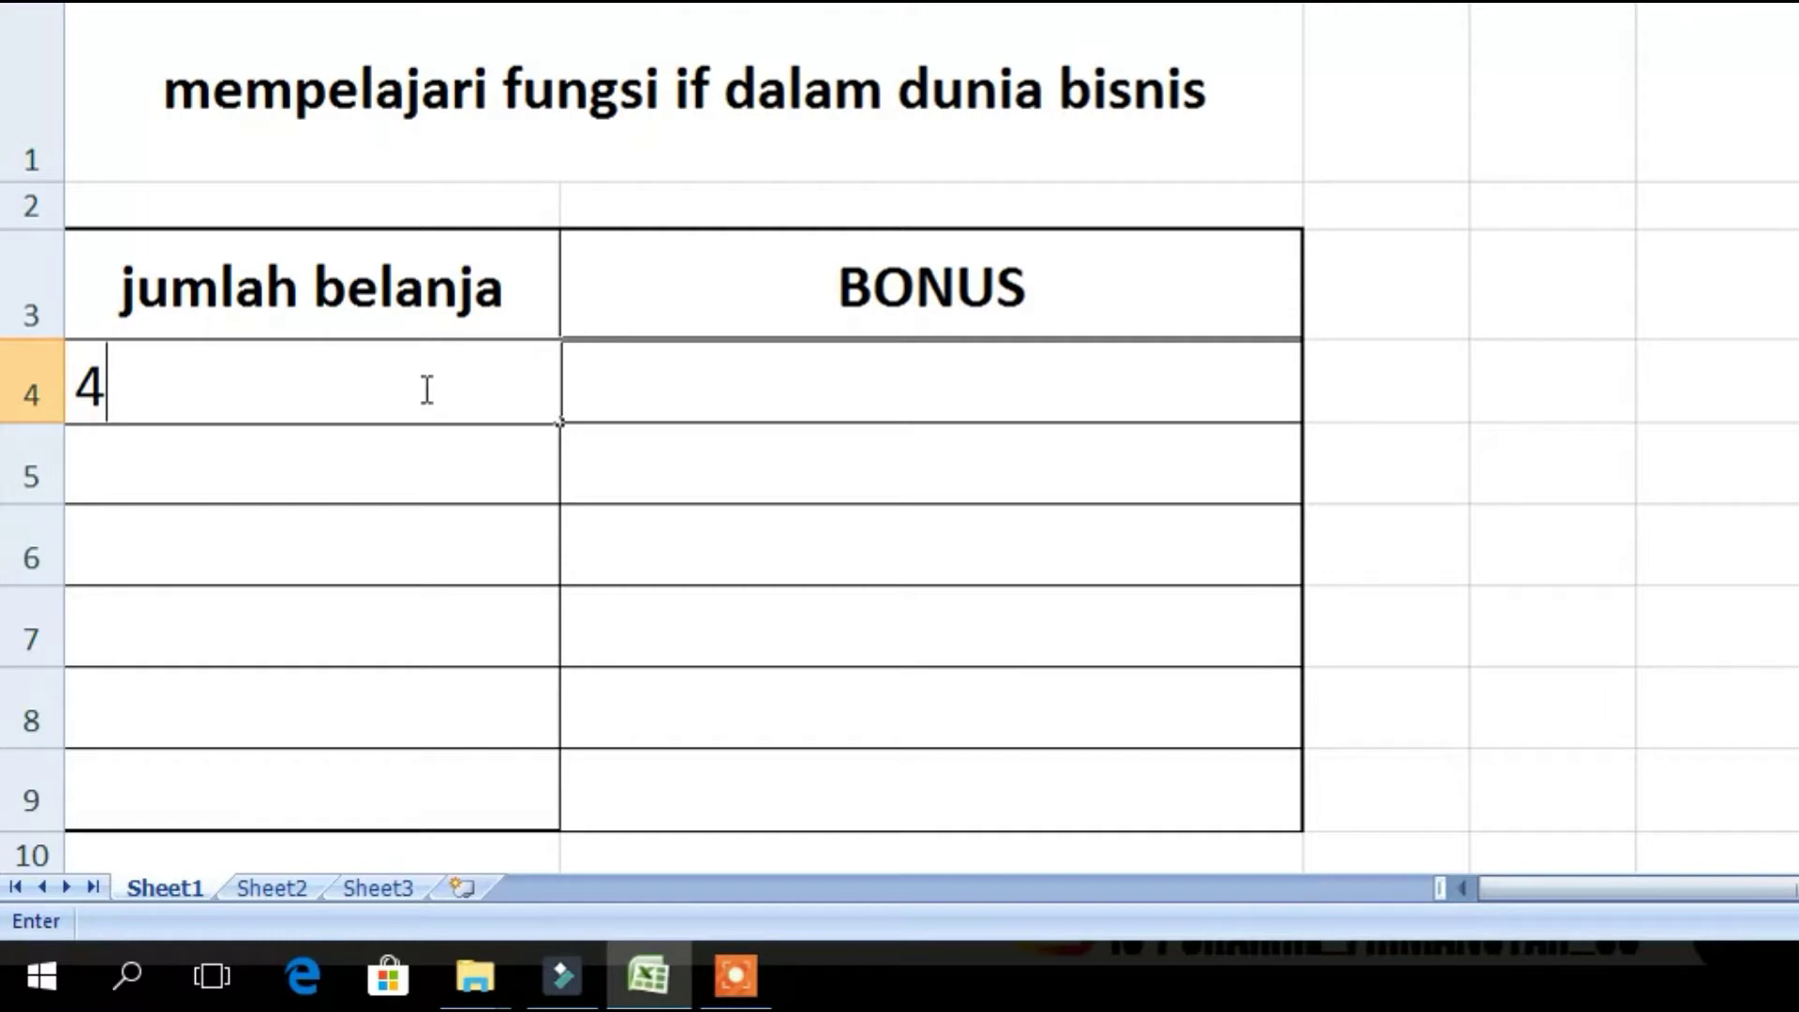
{"action": "type", "text": "00"}
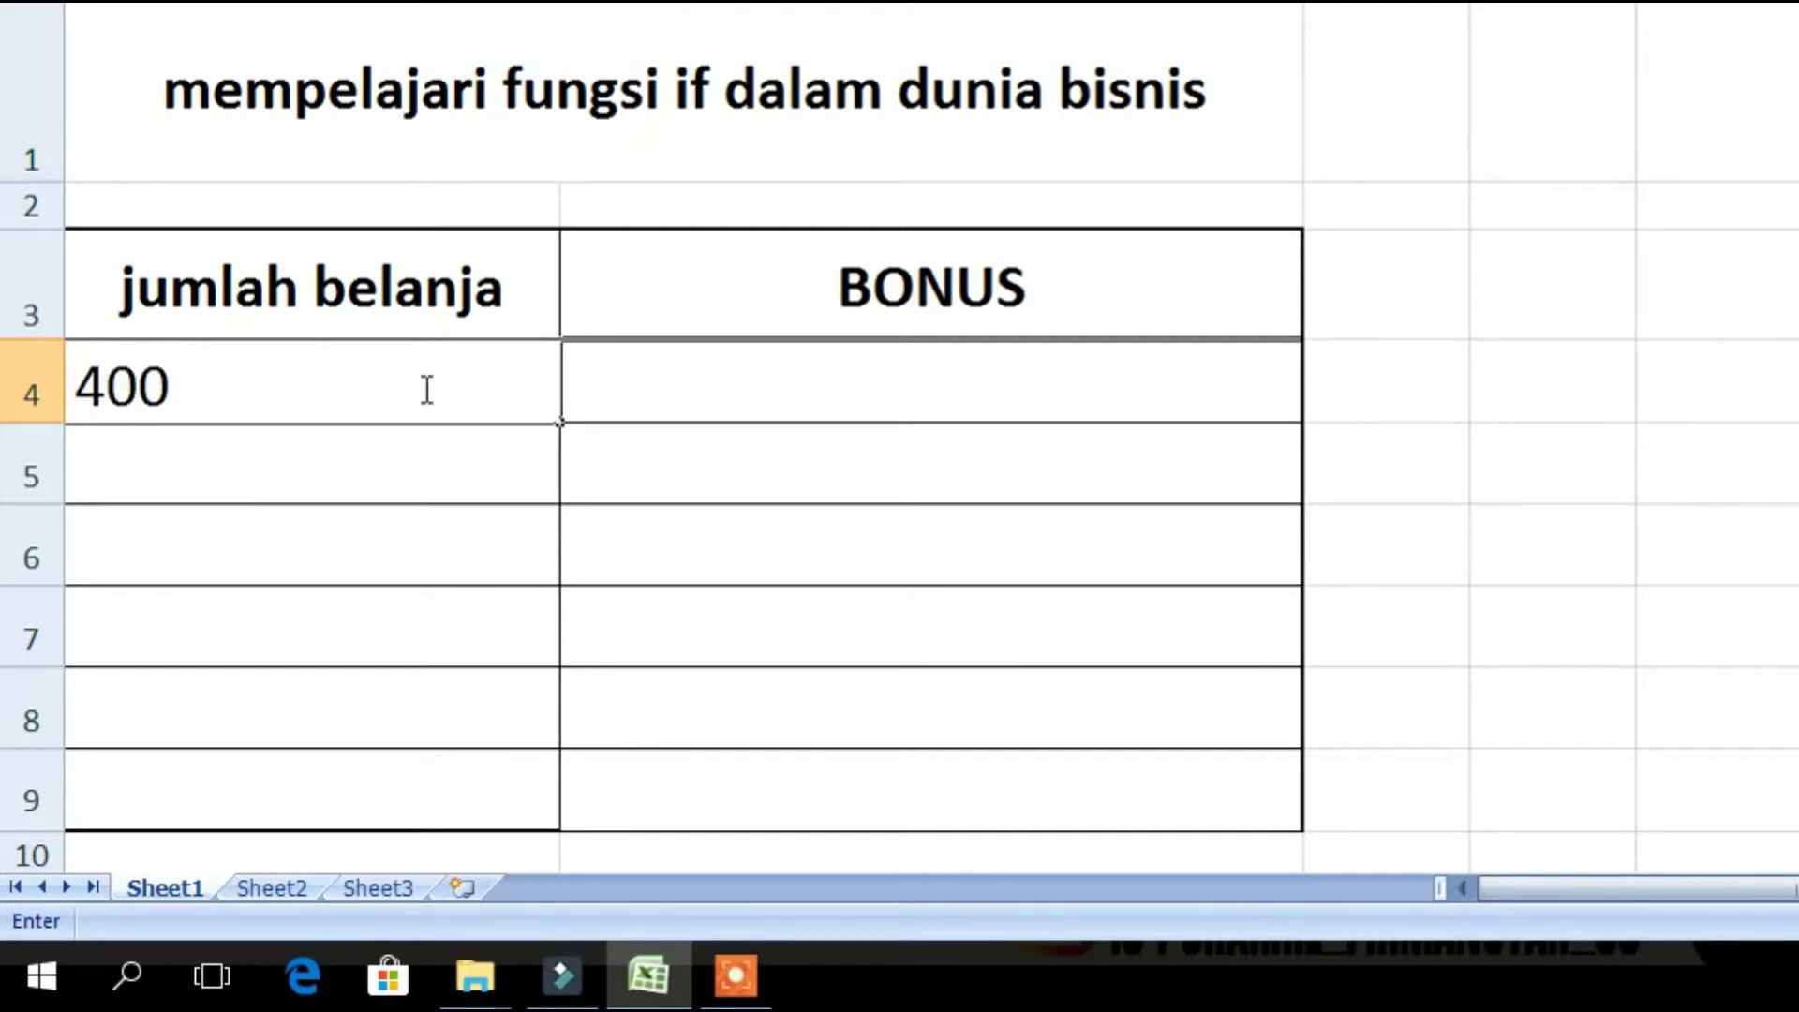
{"action": "type", "text": "000"}
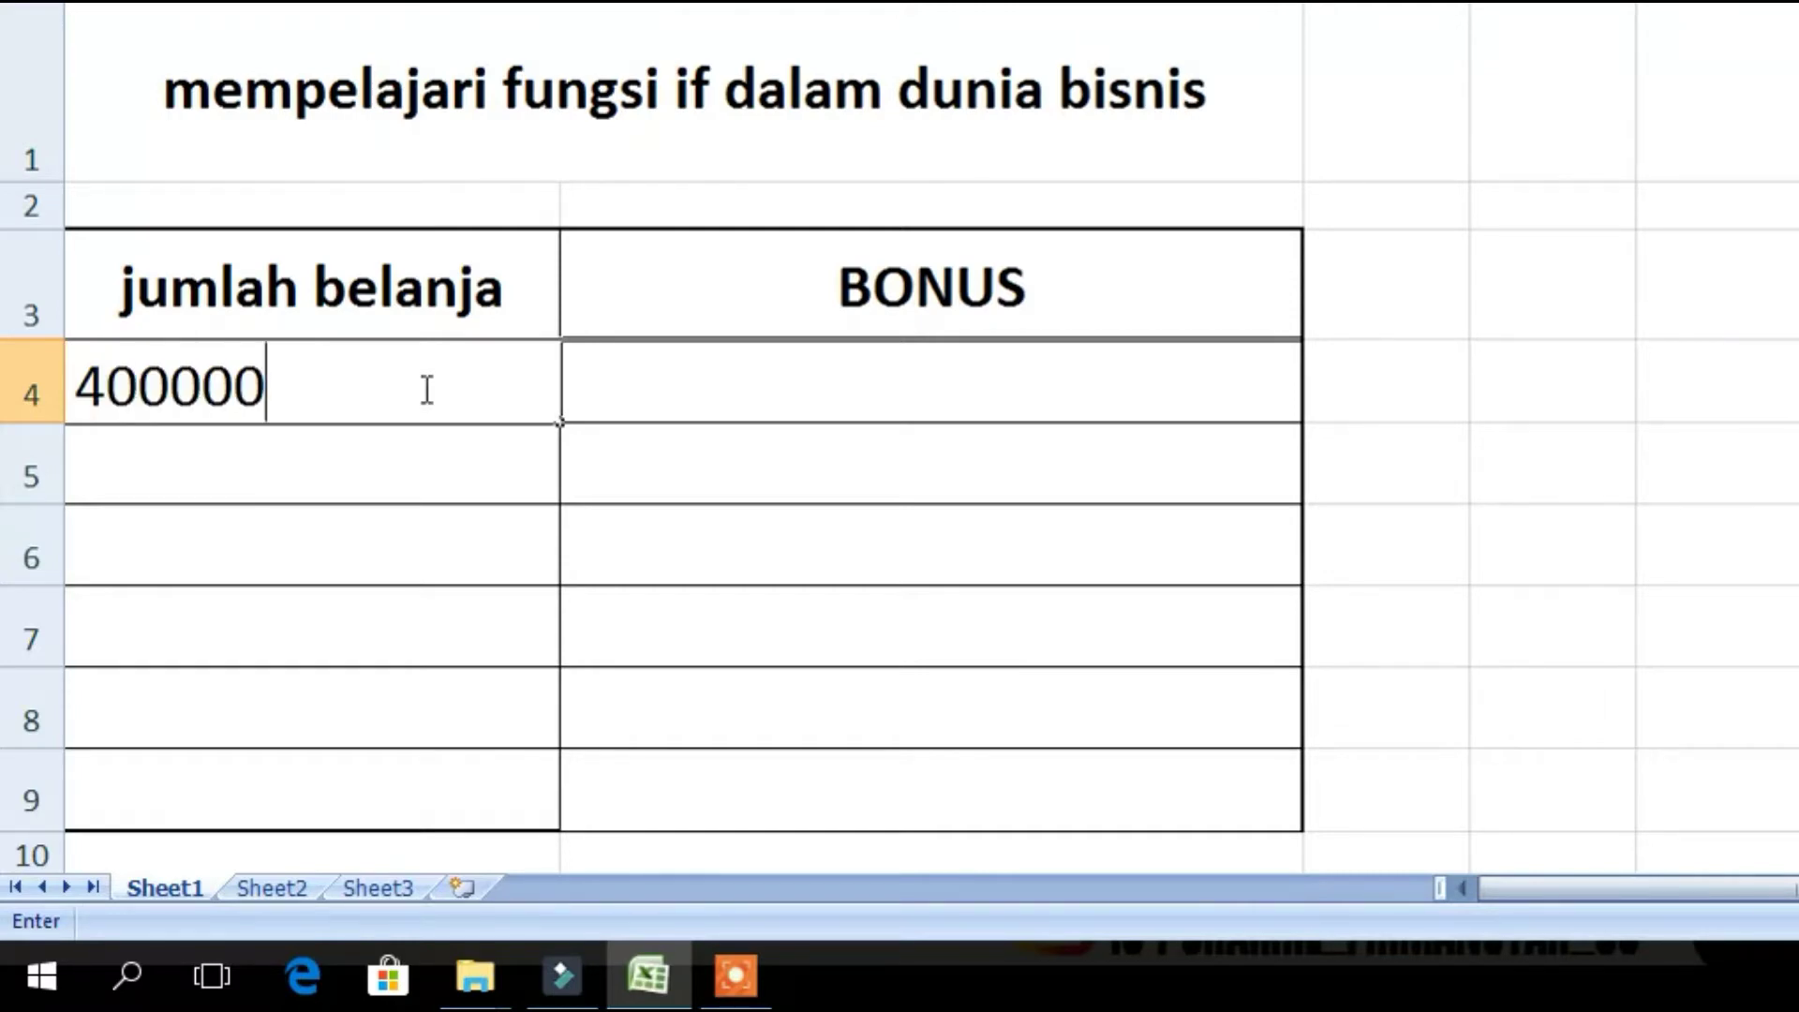
{"action": "key", "text": "Return"}
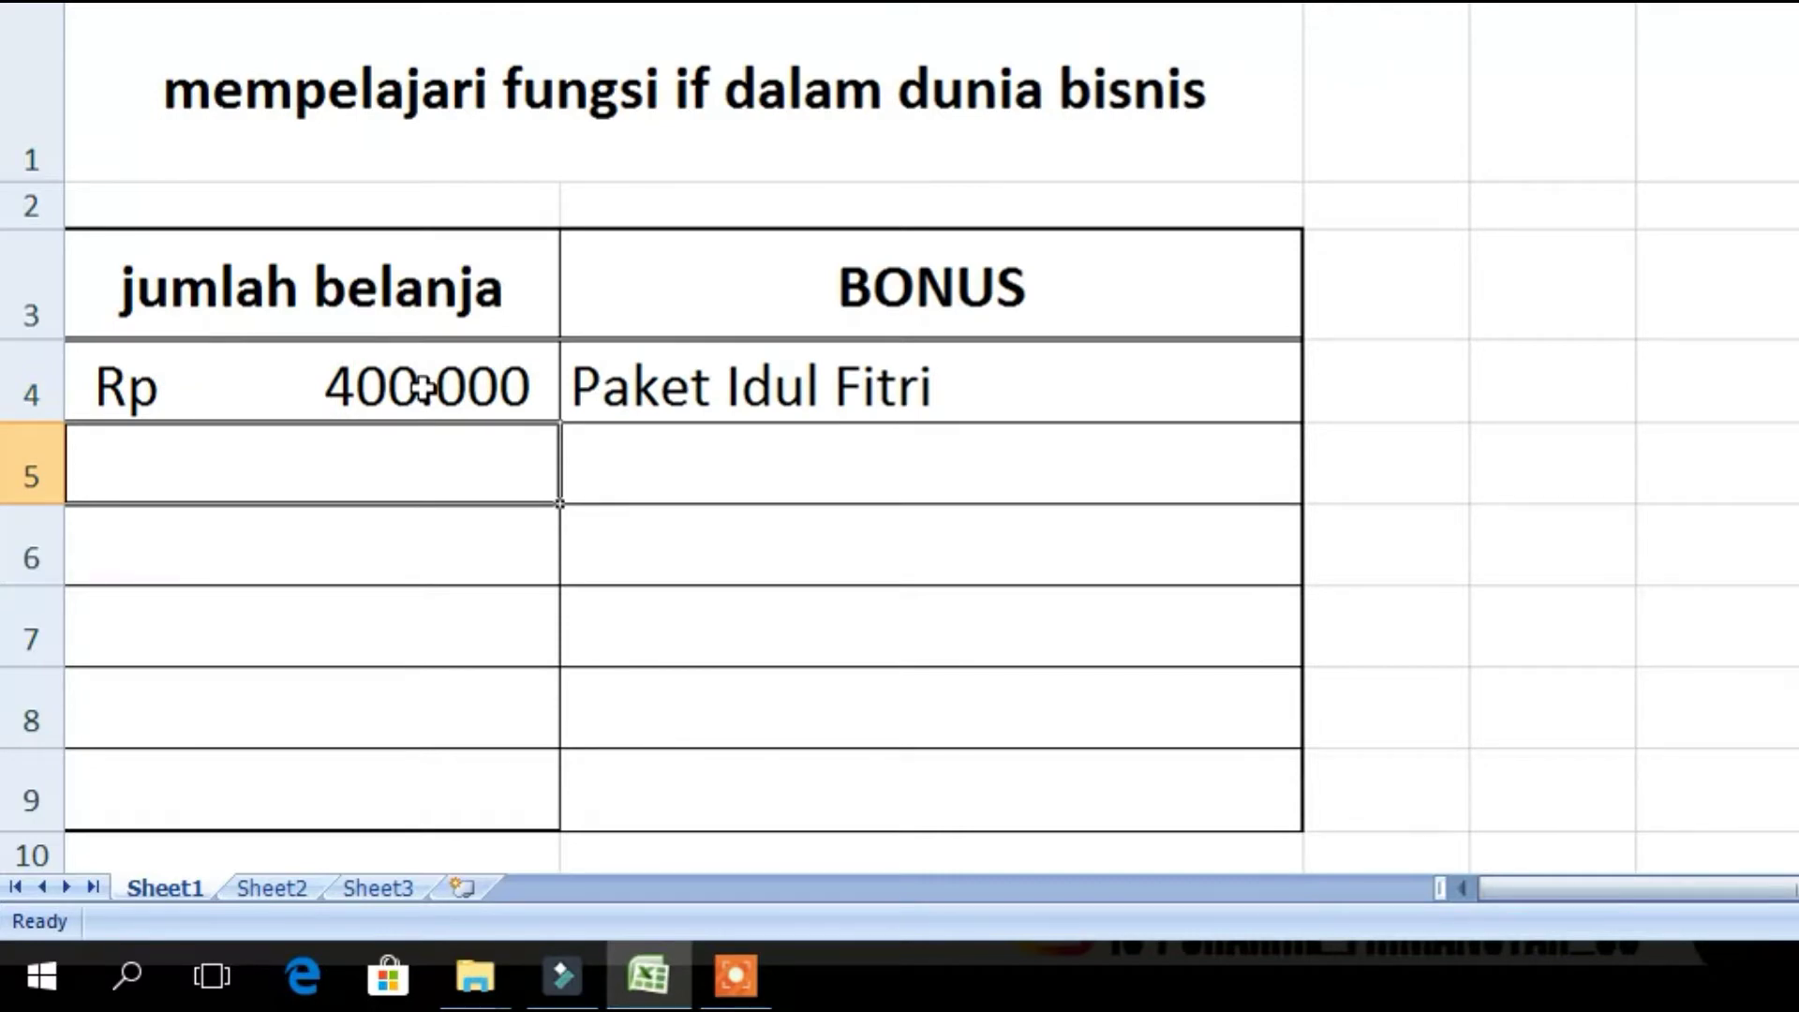
{"action": "type", "text": "200"}
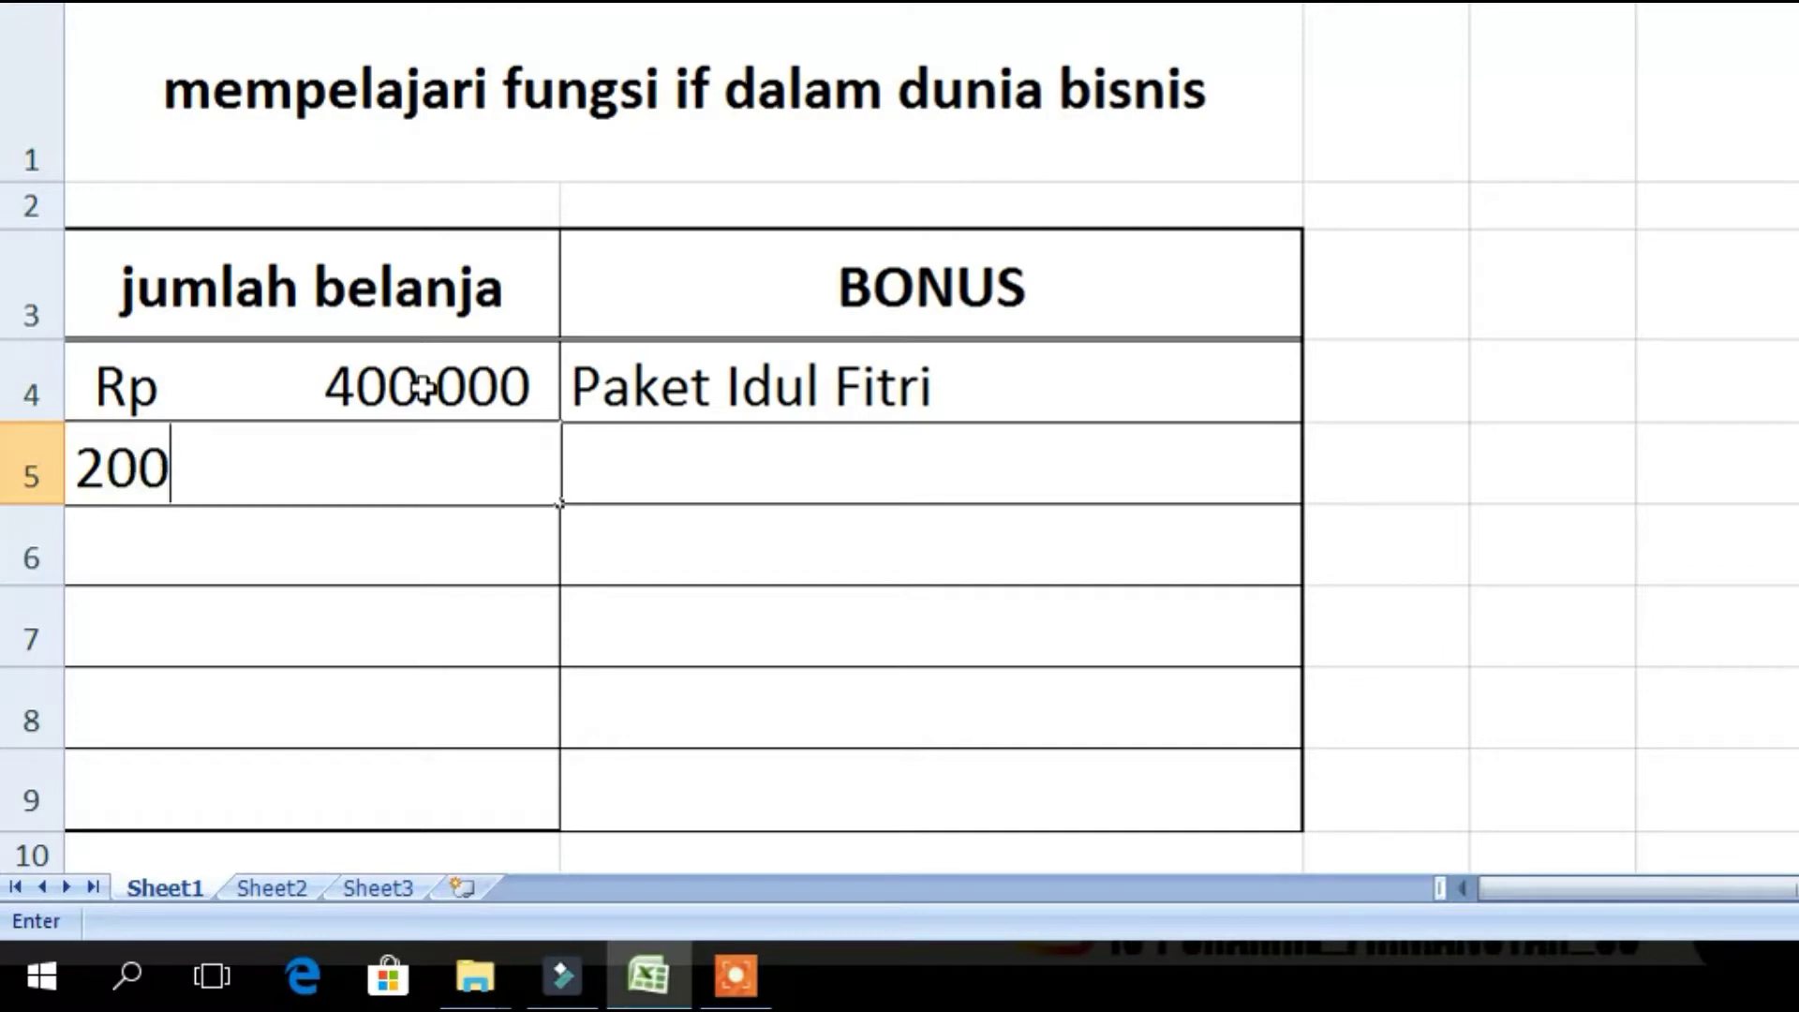
{"action": "type", "text": "000"}
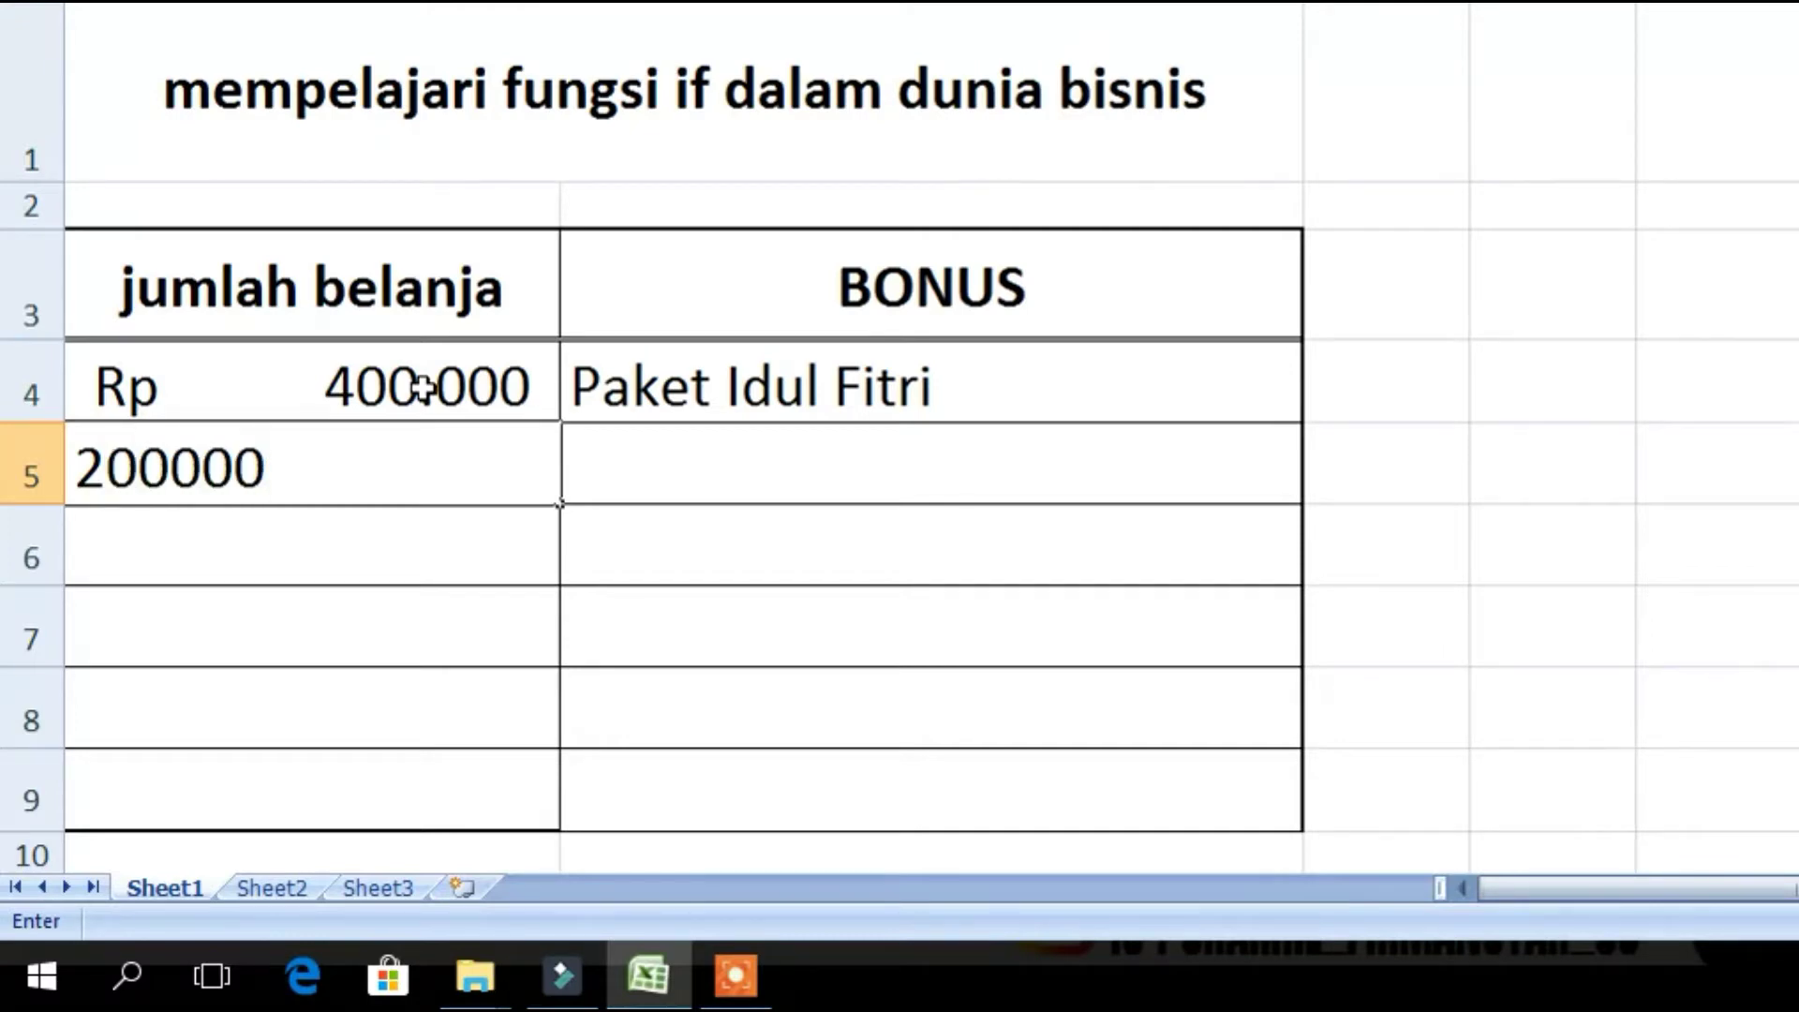
{"action": "key", "text": "Return"}
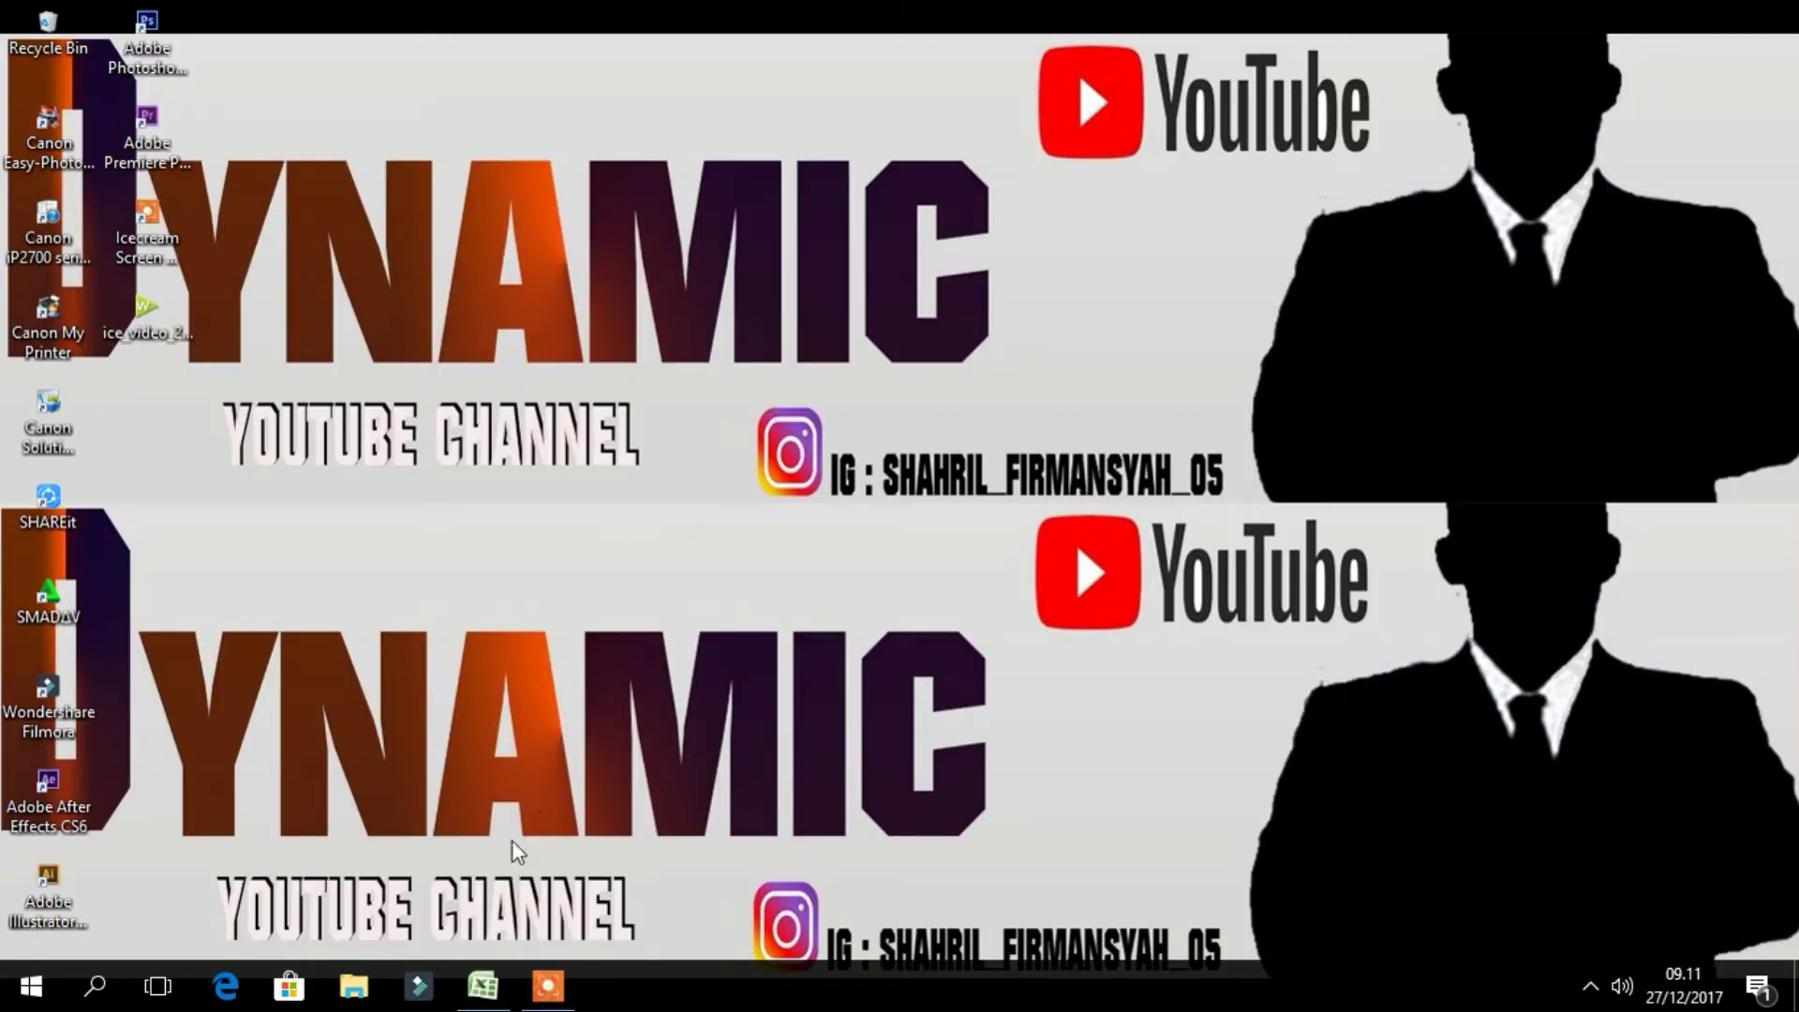
Restore Book1 from the taskbar preview and select bonus cell B4.
{"action": "left_click", "coordinate": [482, 984]}
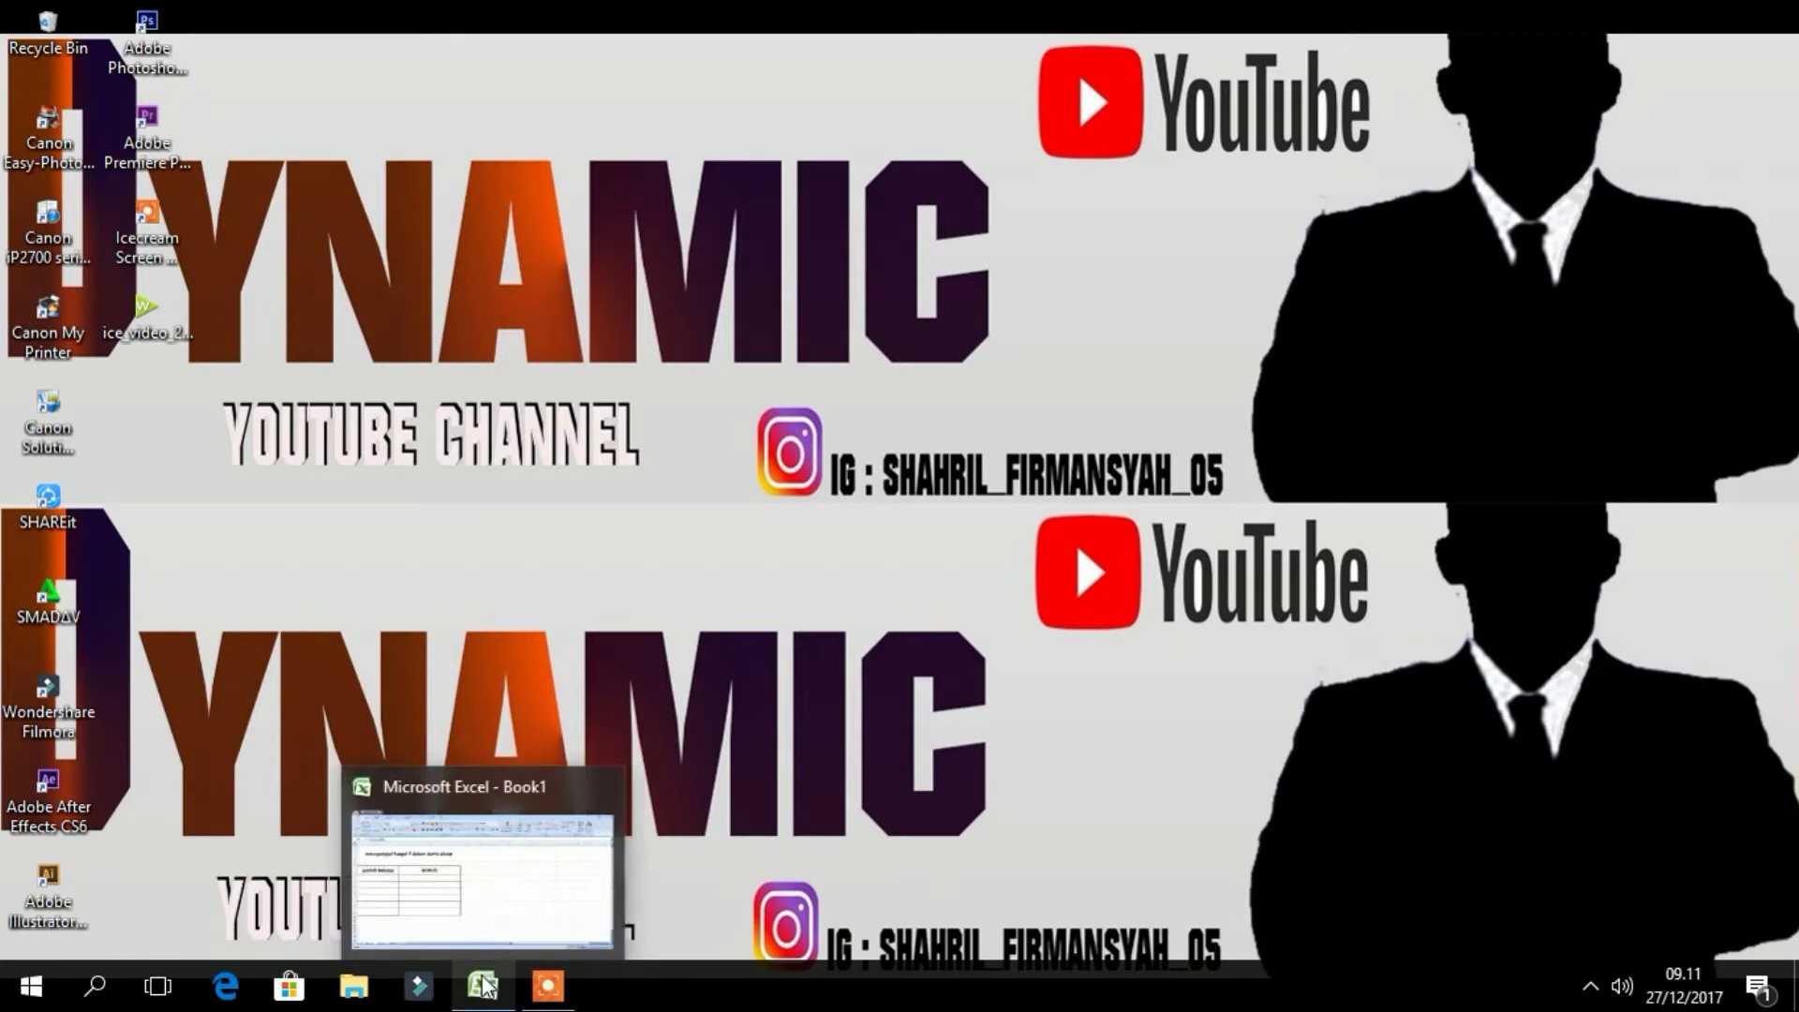
{"action": "left_click", "coordinate": [494, 877]}
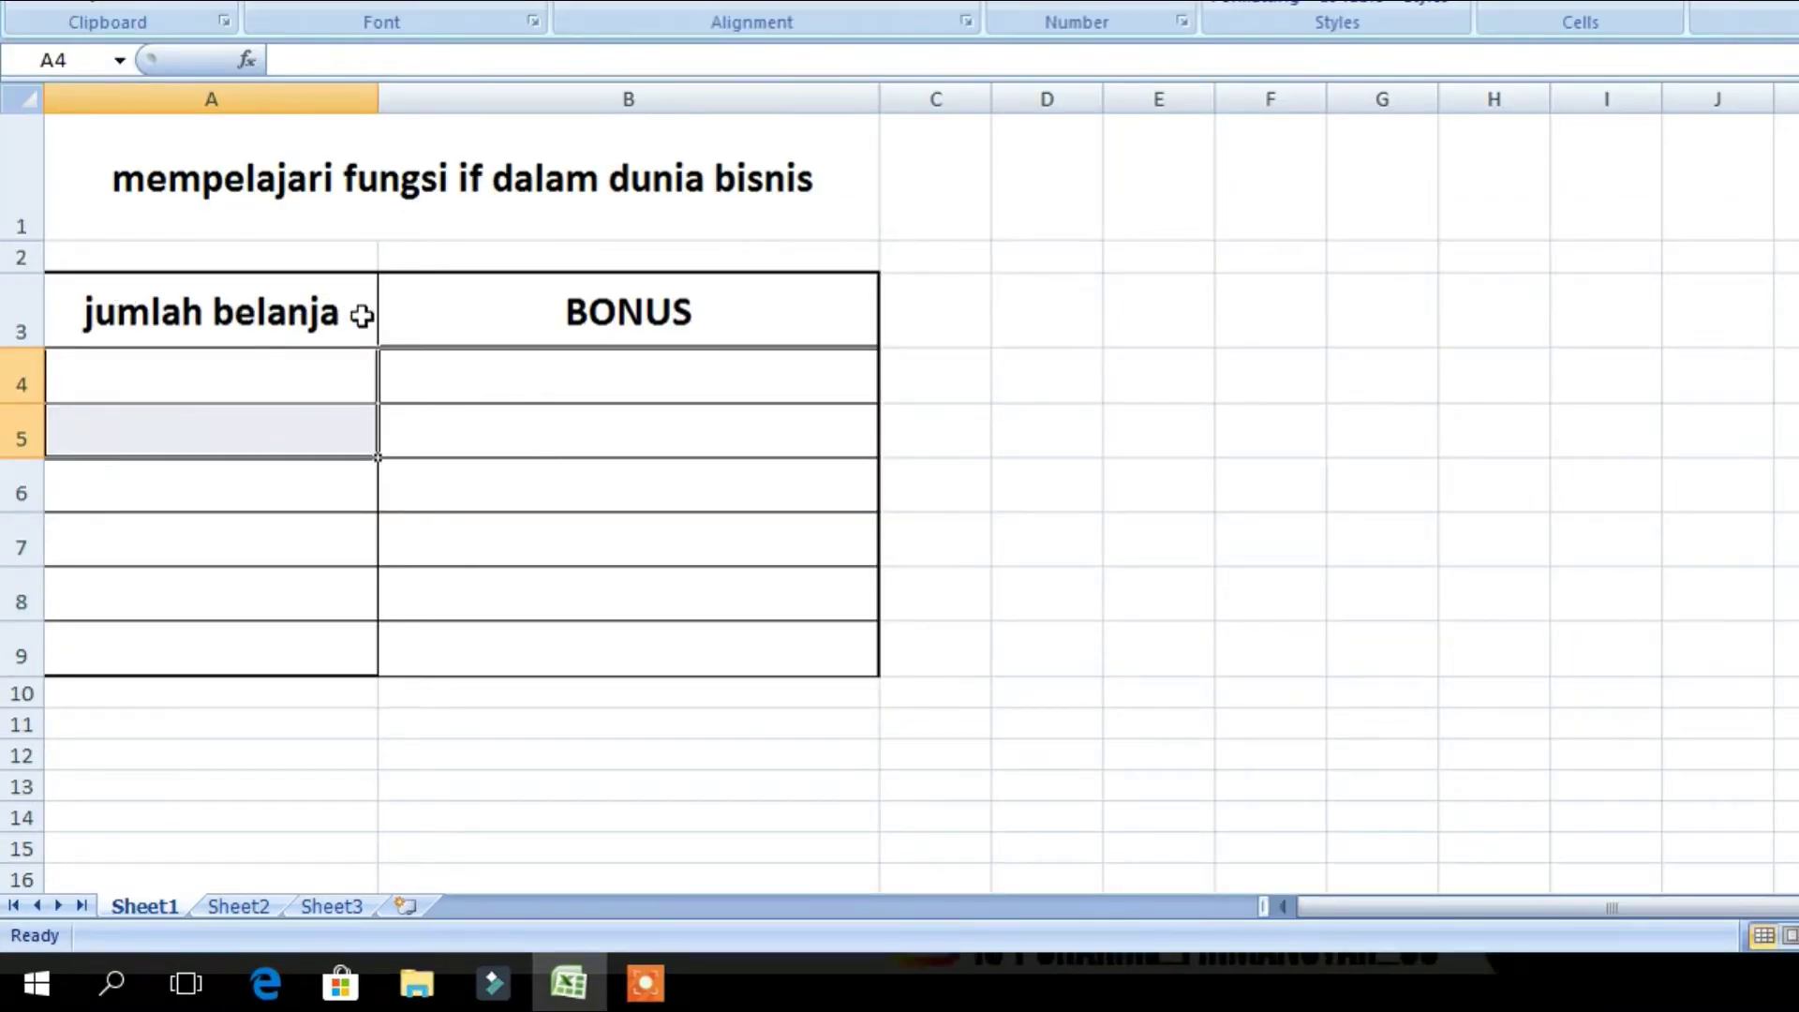
{"action": "left_click", "coordinate": [562, 365]}
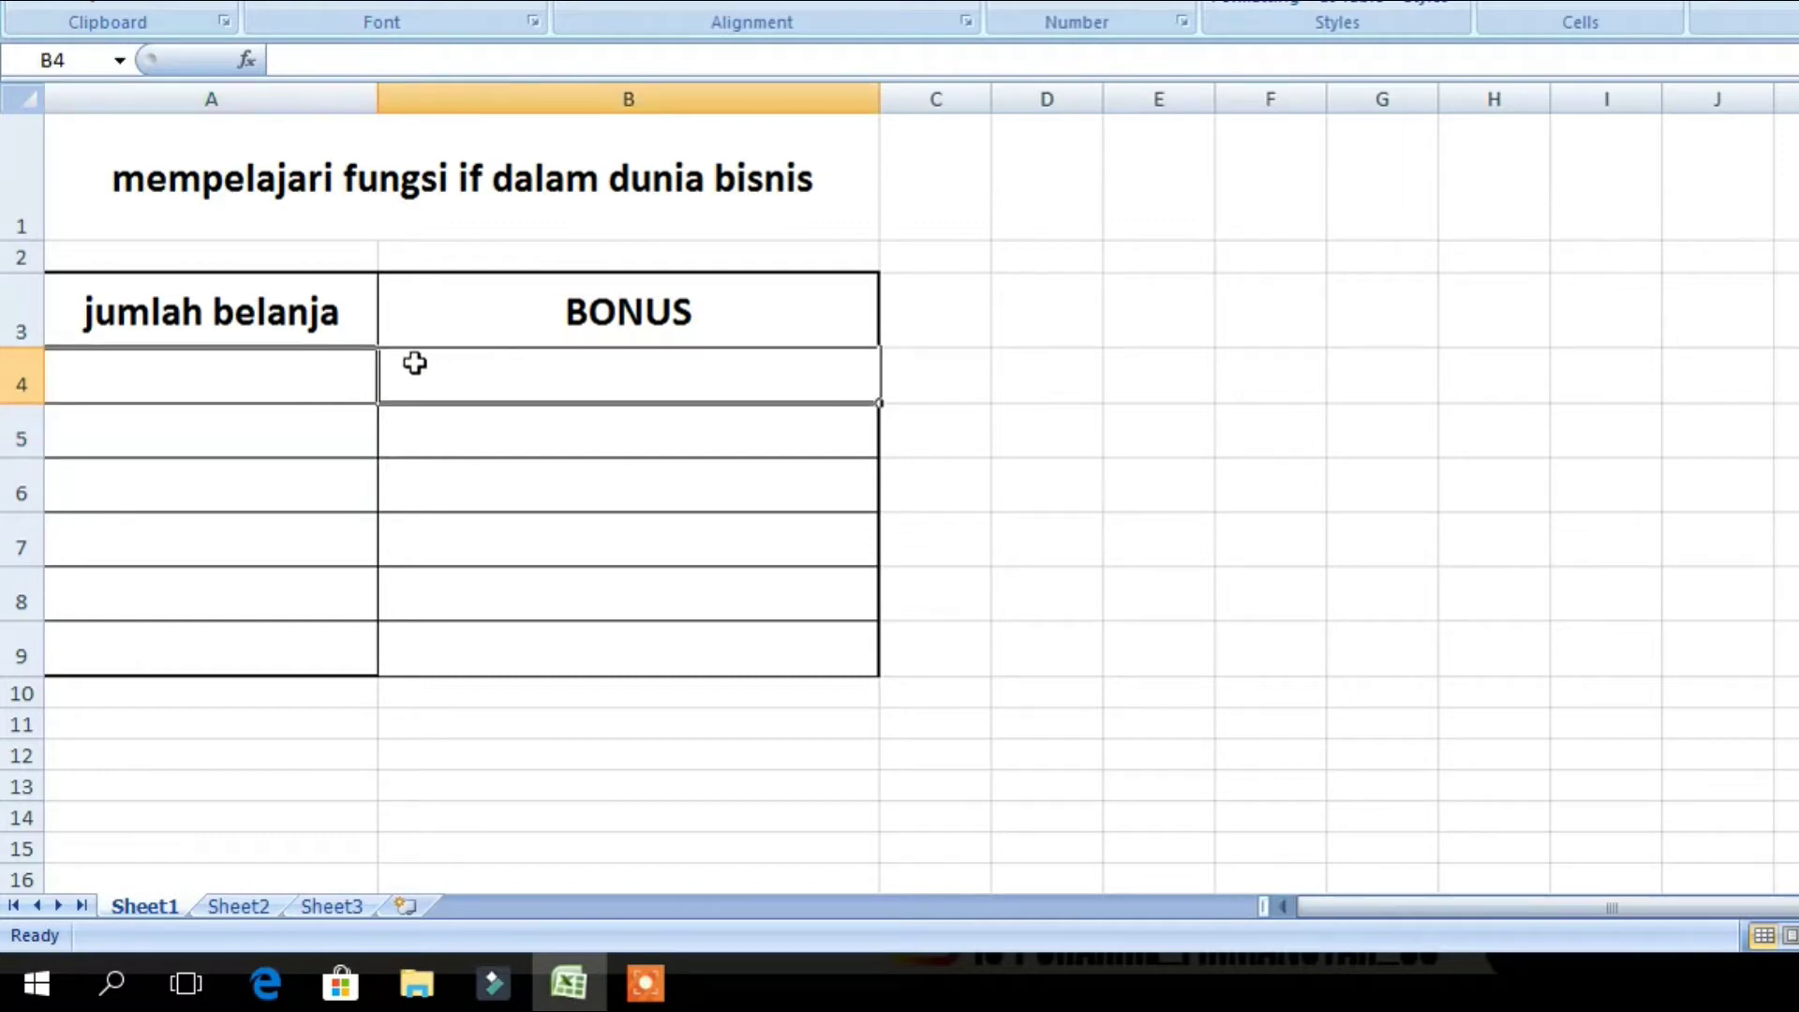
{"action": "left_click", "coordinate": [486, 418]}
{"action": "left_click", "coordinate": [484, 387]}
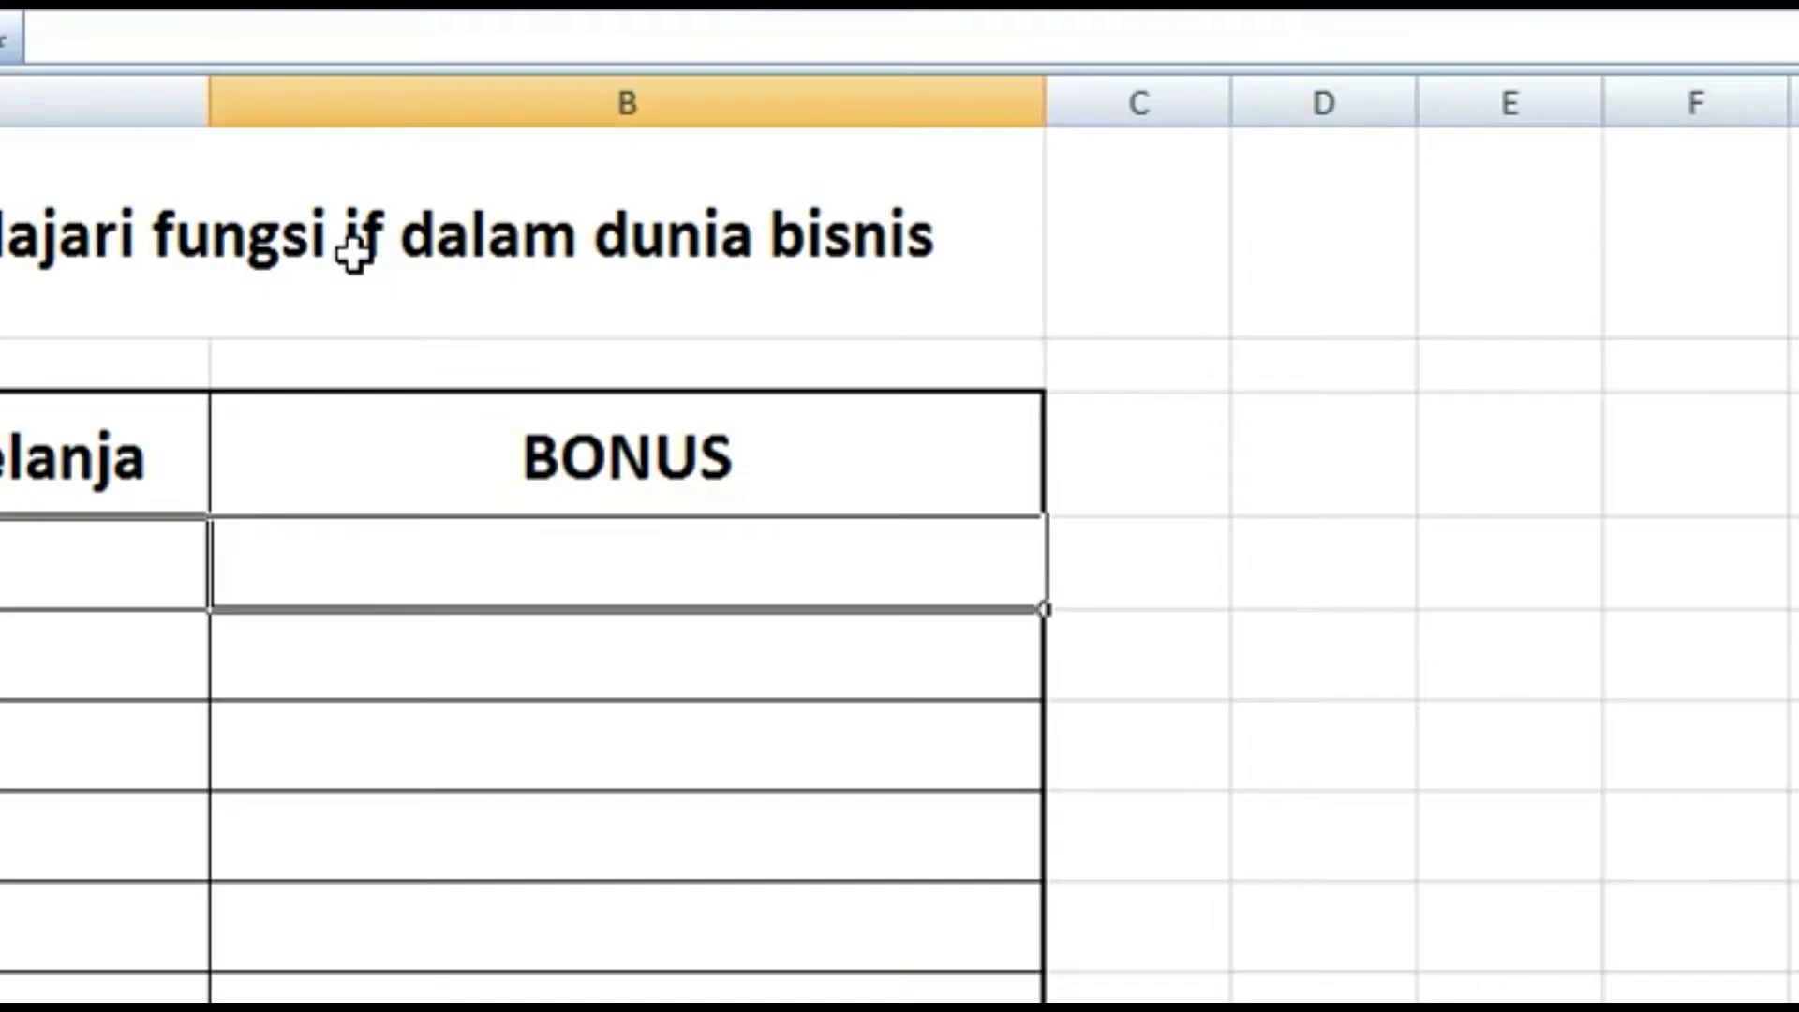
Start B4's formula as =if(A4>=400000;"Paket Idul Fitri" for the first bonus tier.
{"action": "type", "text": "=if"}
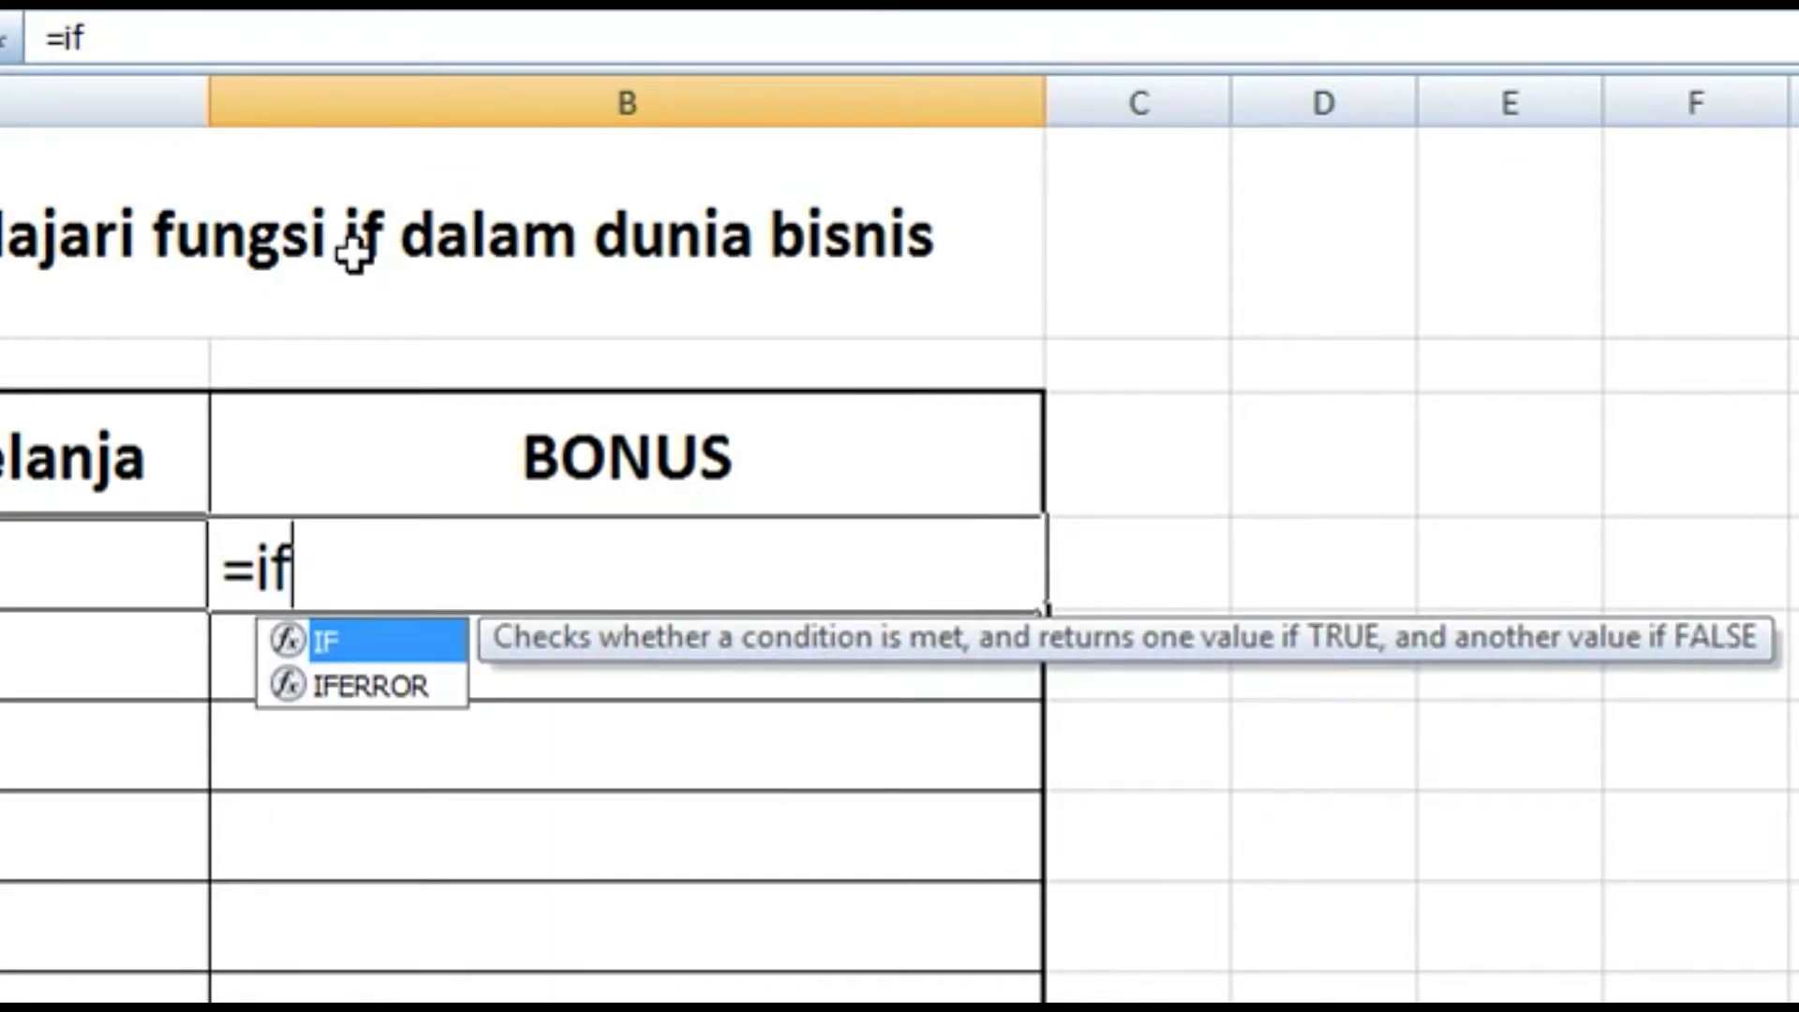
{"action": "type", "text": "("}
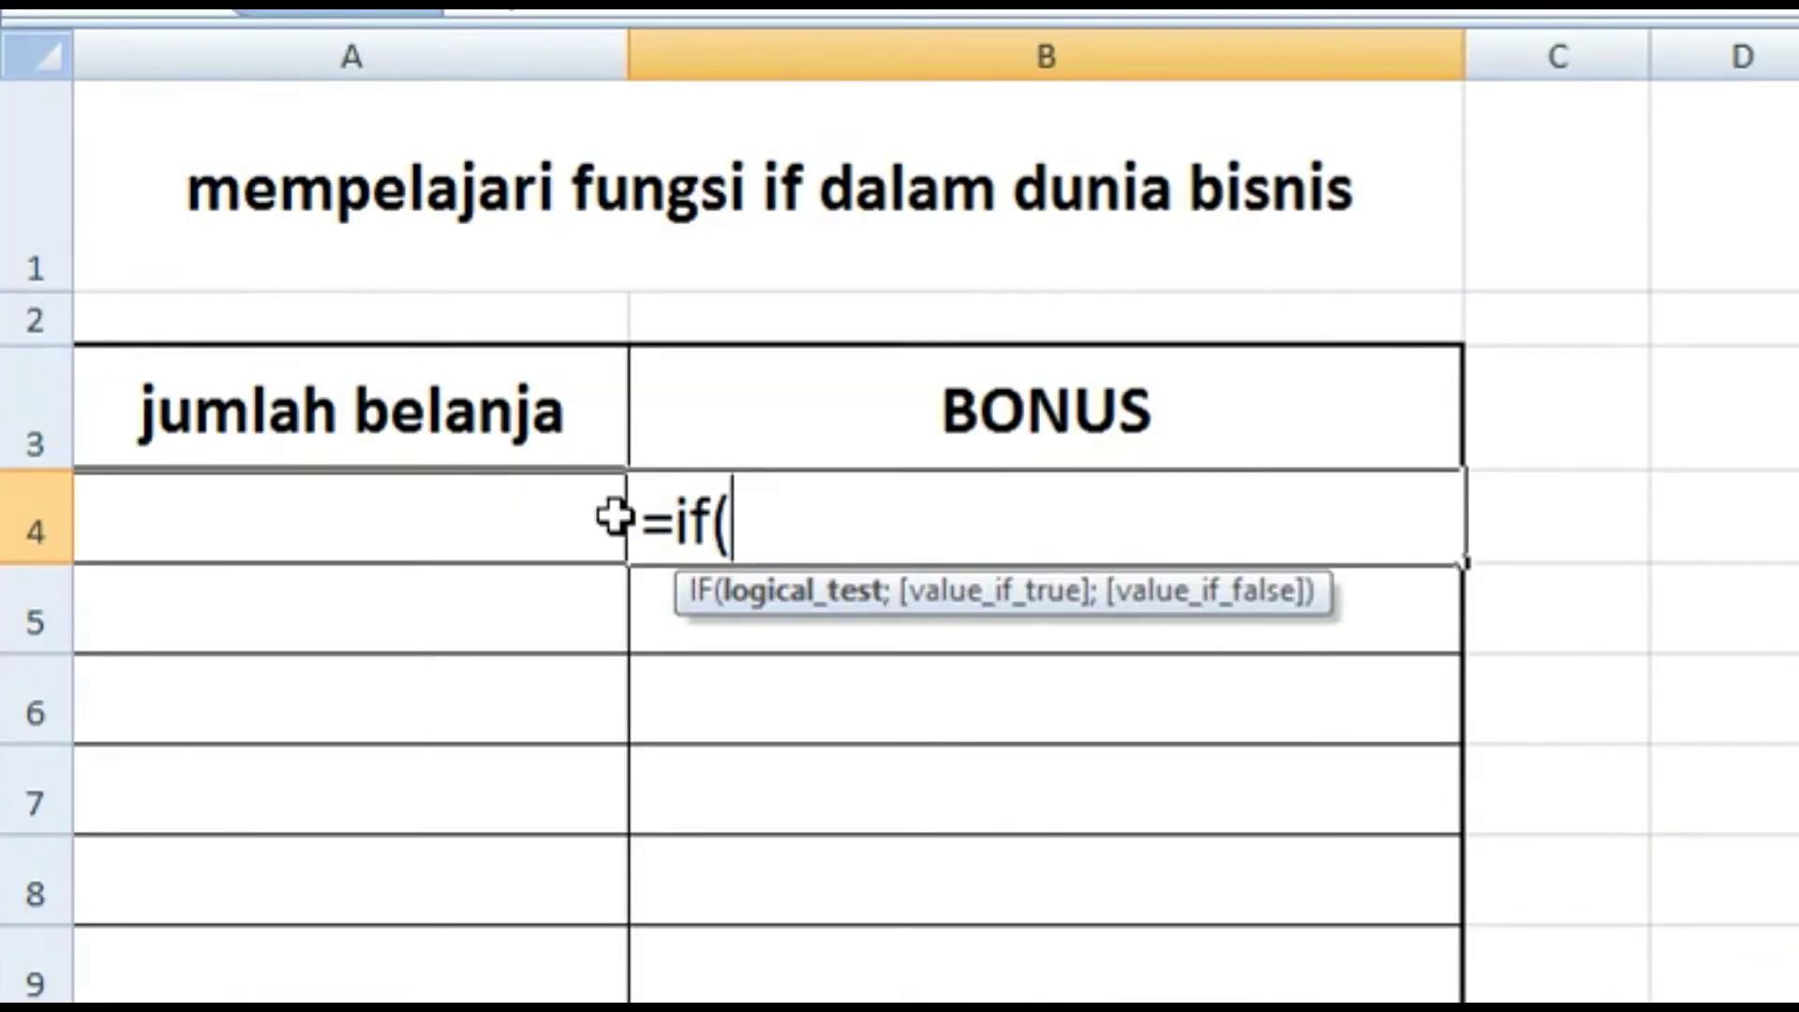
{"action": "left_click", "coordinate": [137, 557]}
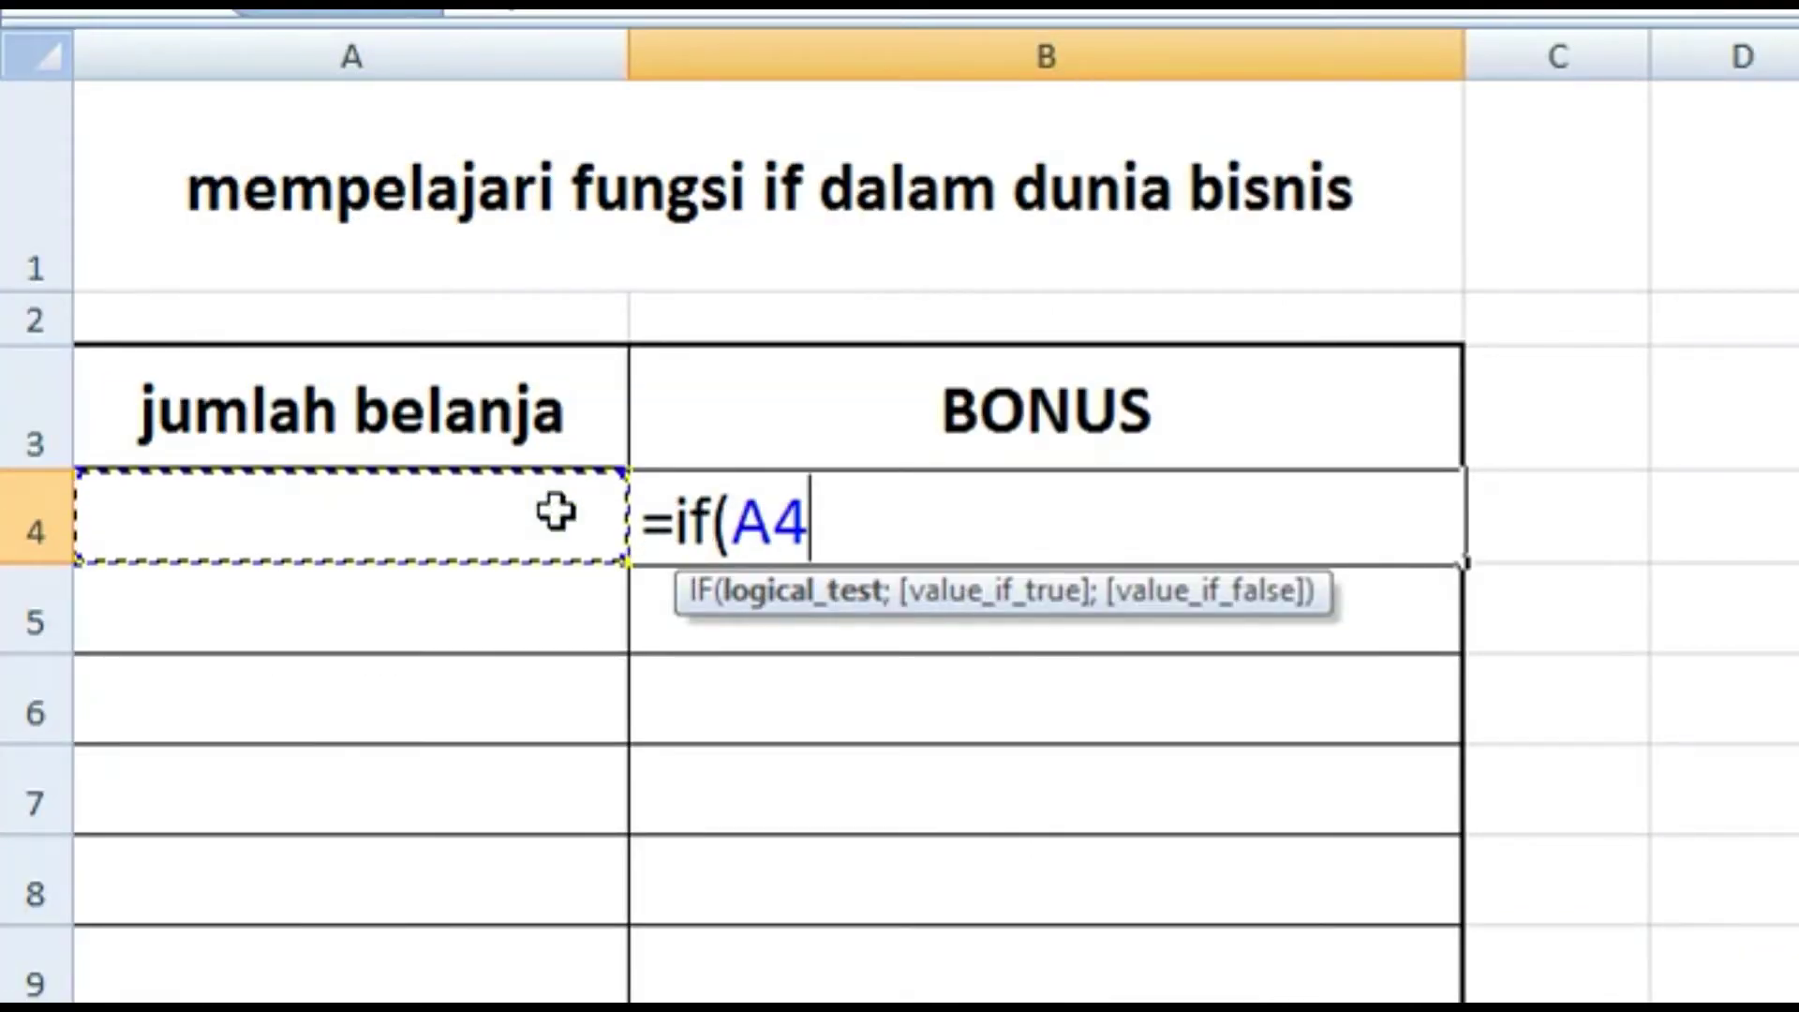
{"action": "type", "text": ">"}
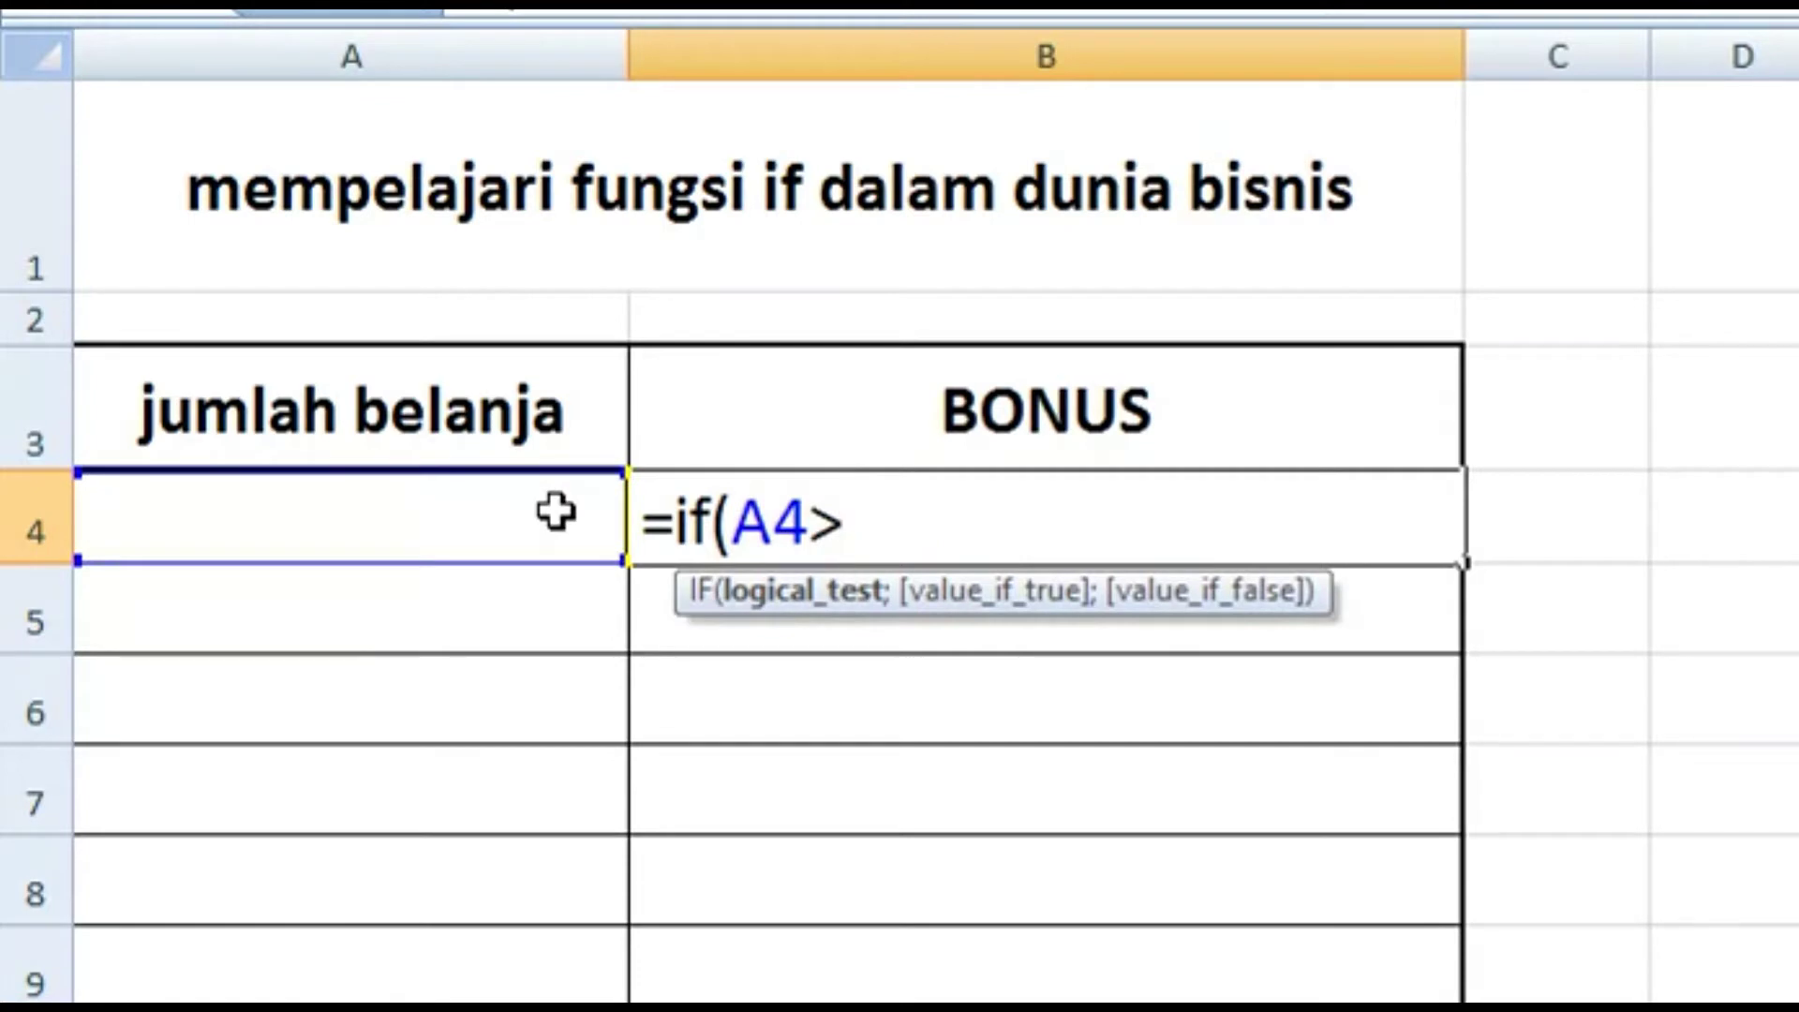
{"action": "type", "text": "+"}
{"action": "key", "text": "BackSpace"}
{"action": "type", "text": "="}
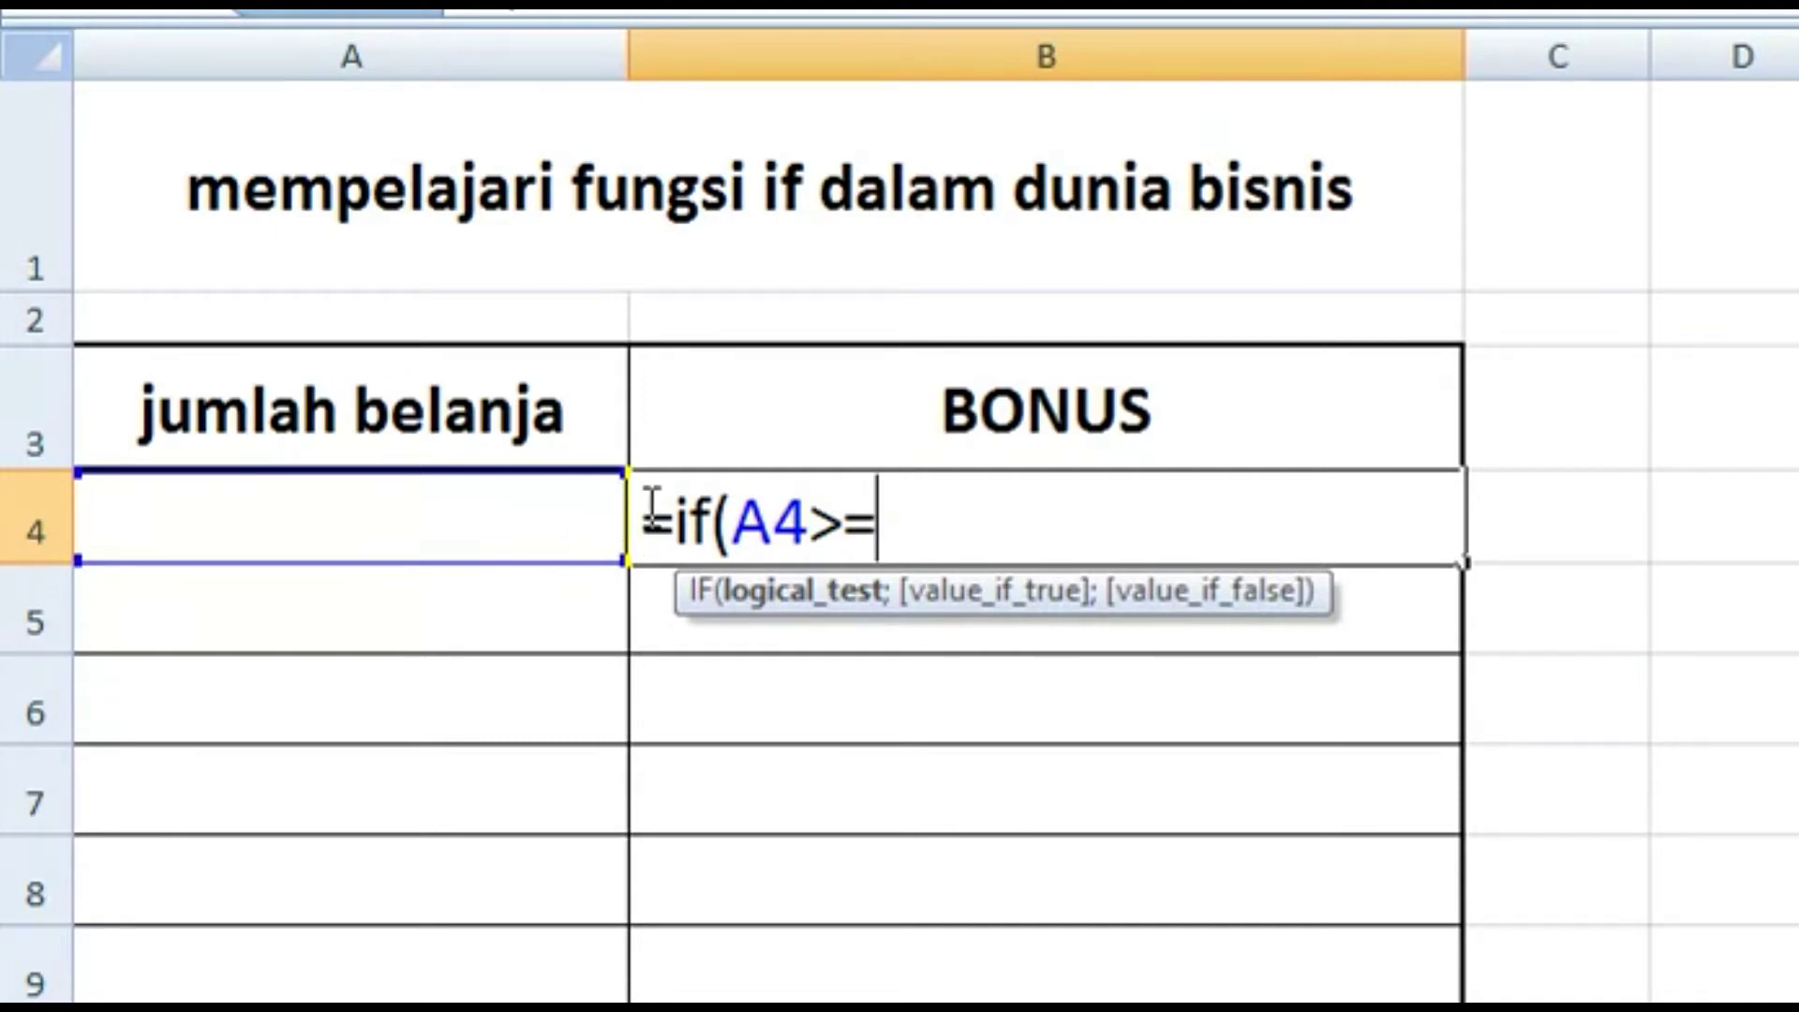
{"action": "type", "text": "4000"}
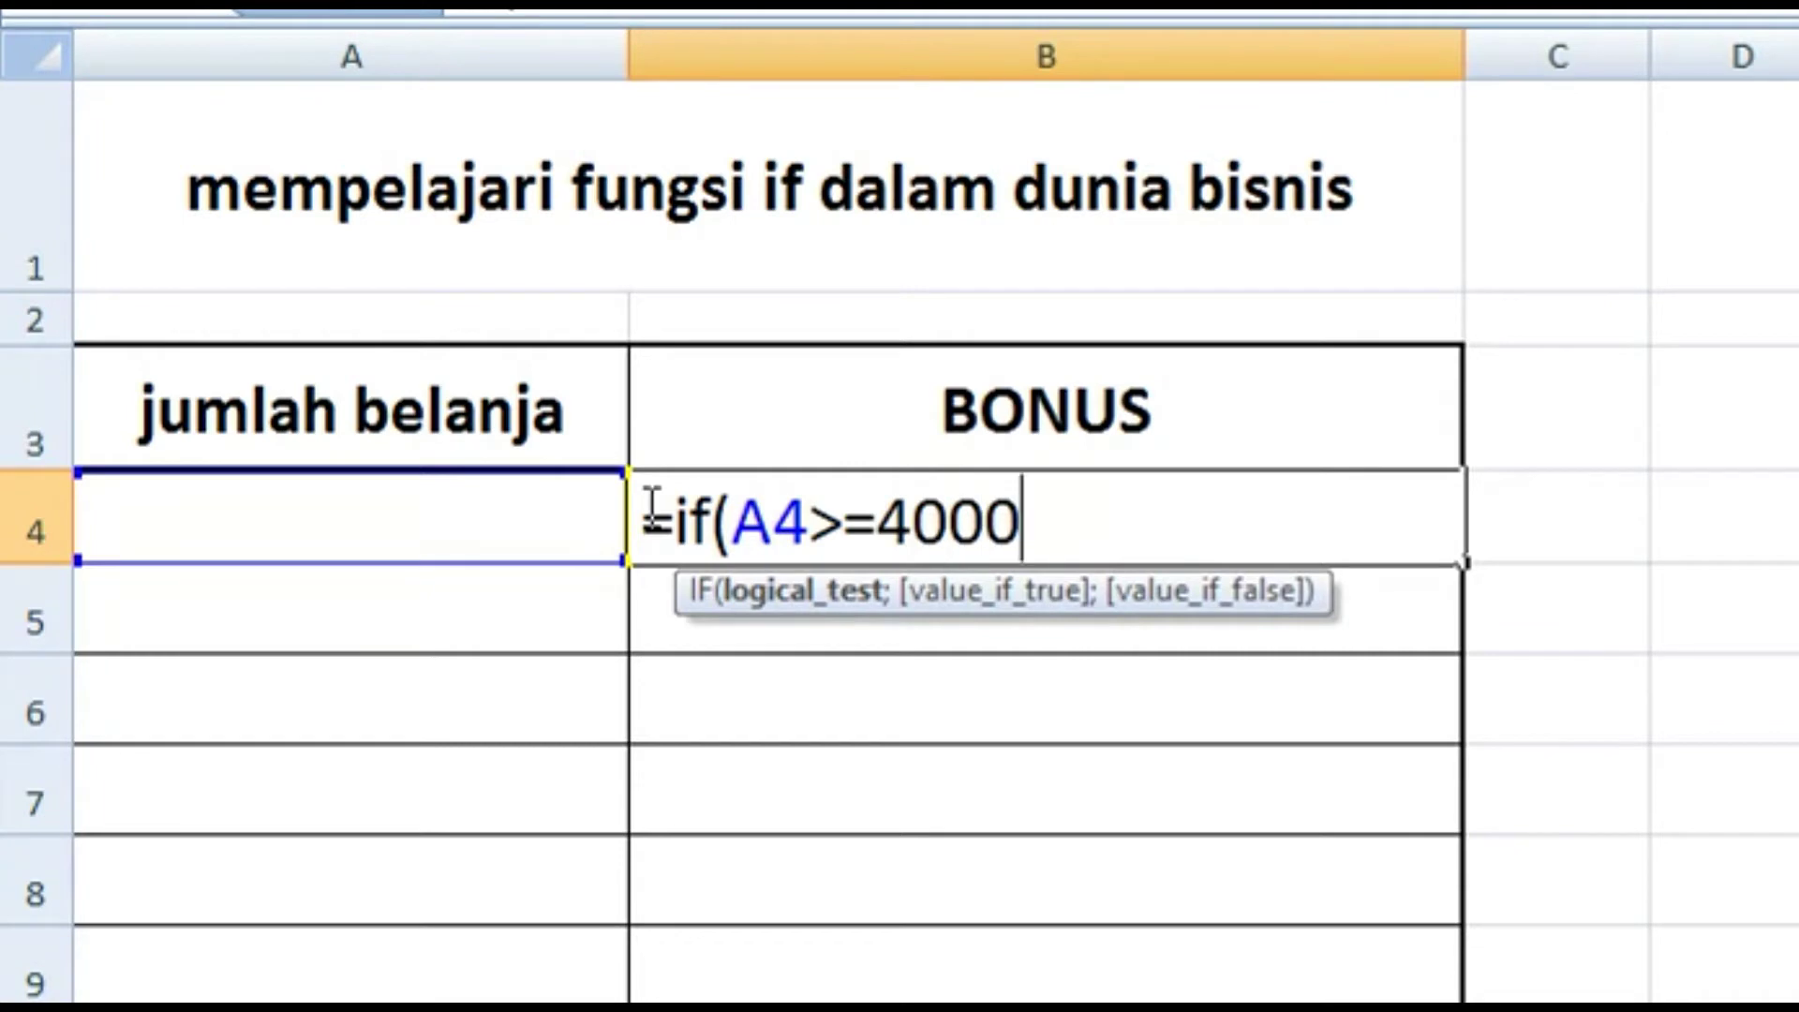
{"action": "type", "text": "00"}
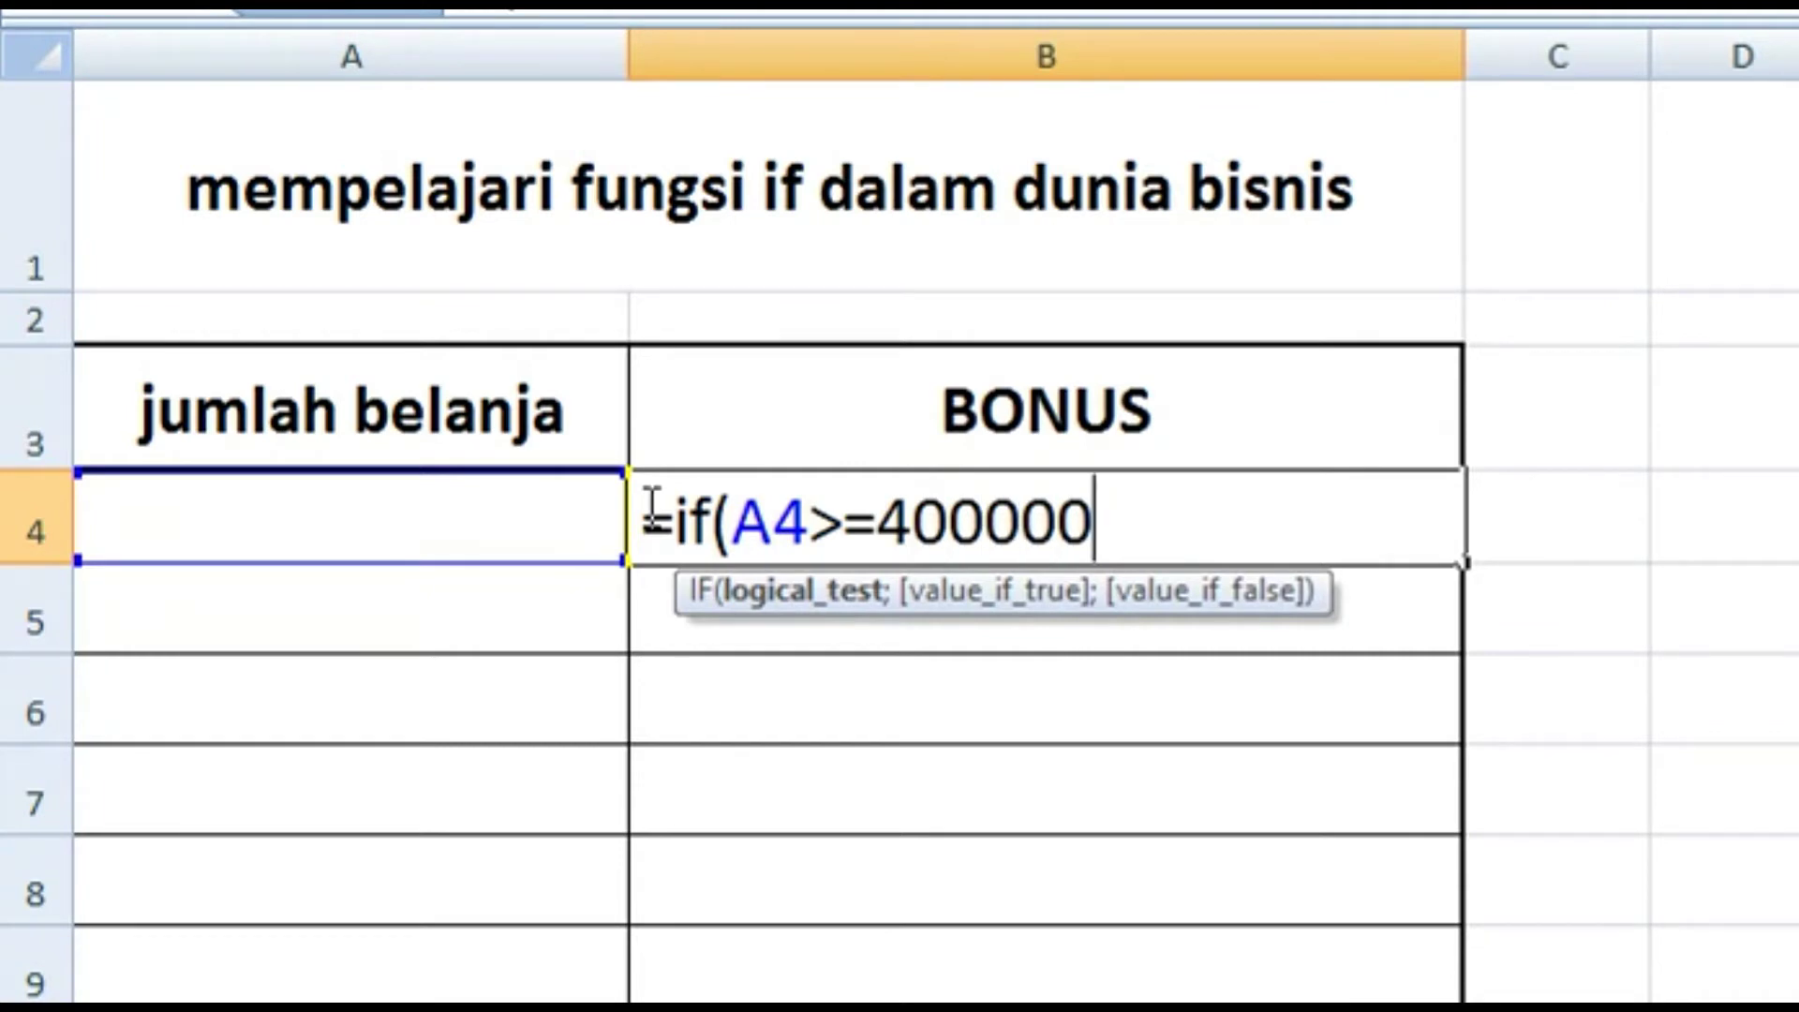
{"action": "type", "text": ";"}
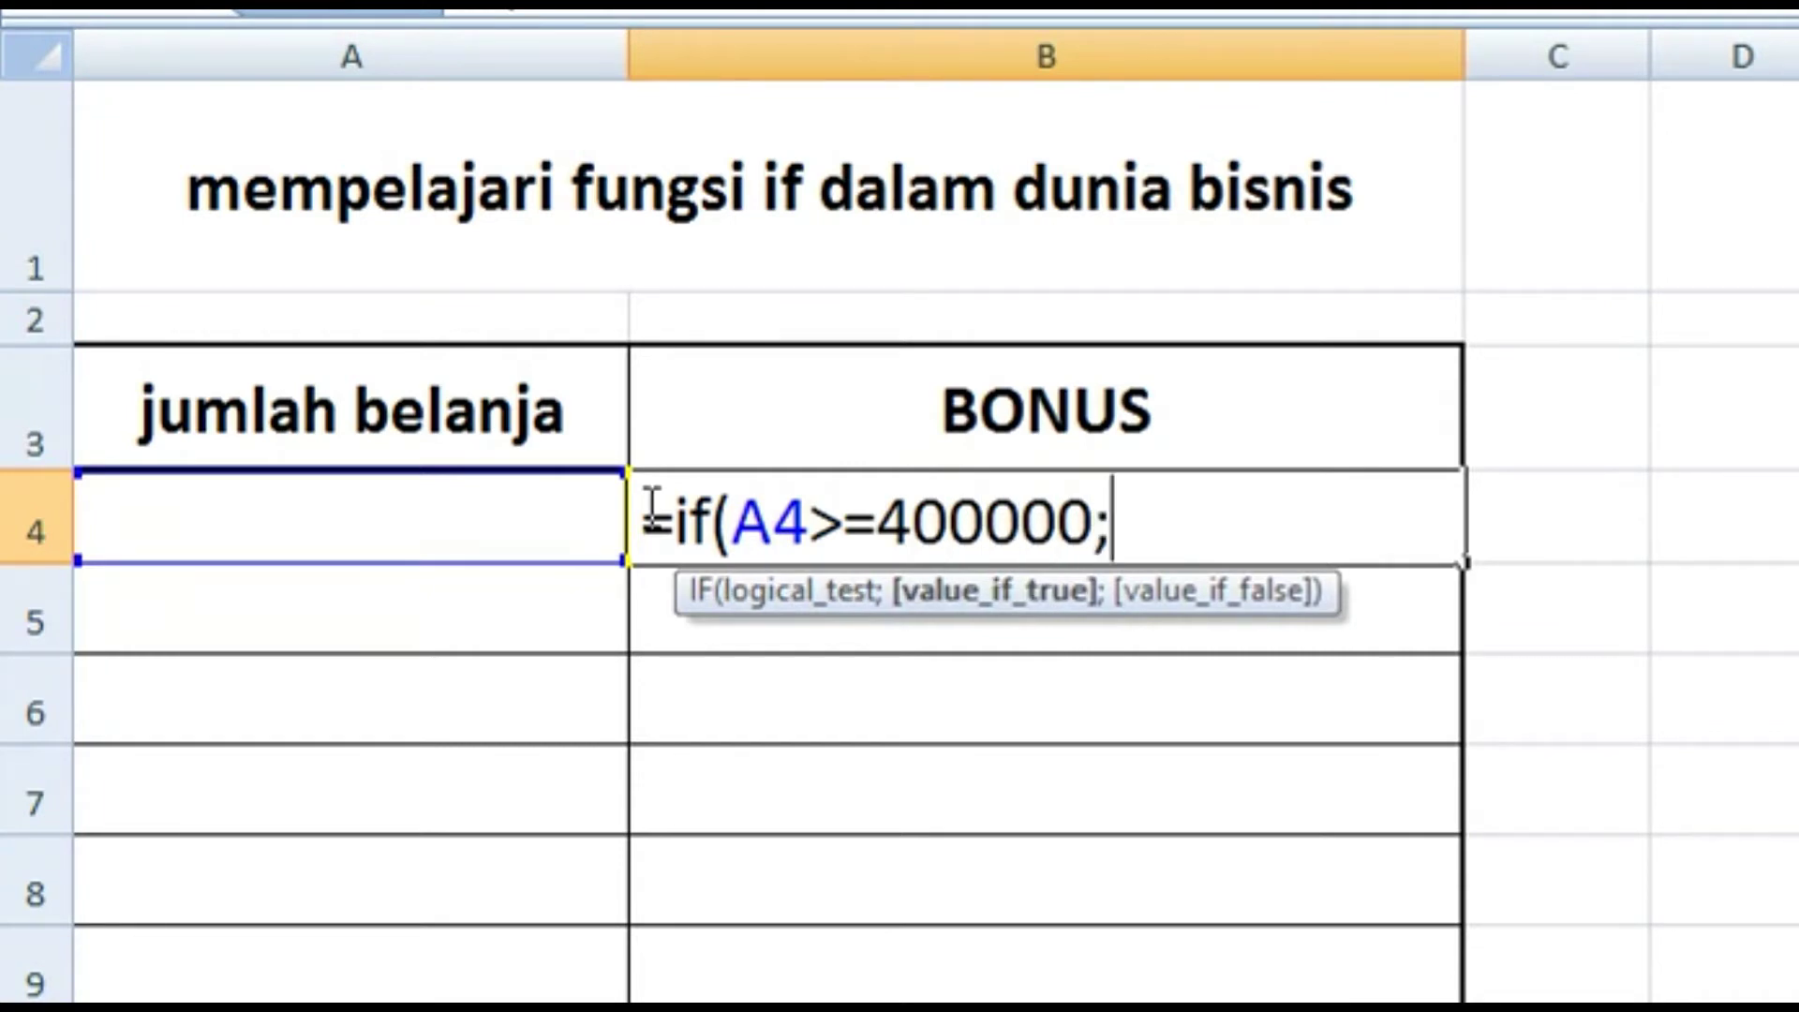
{"action": "type", "text": "\""}
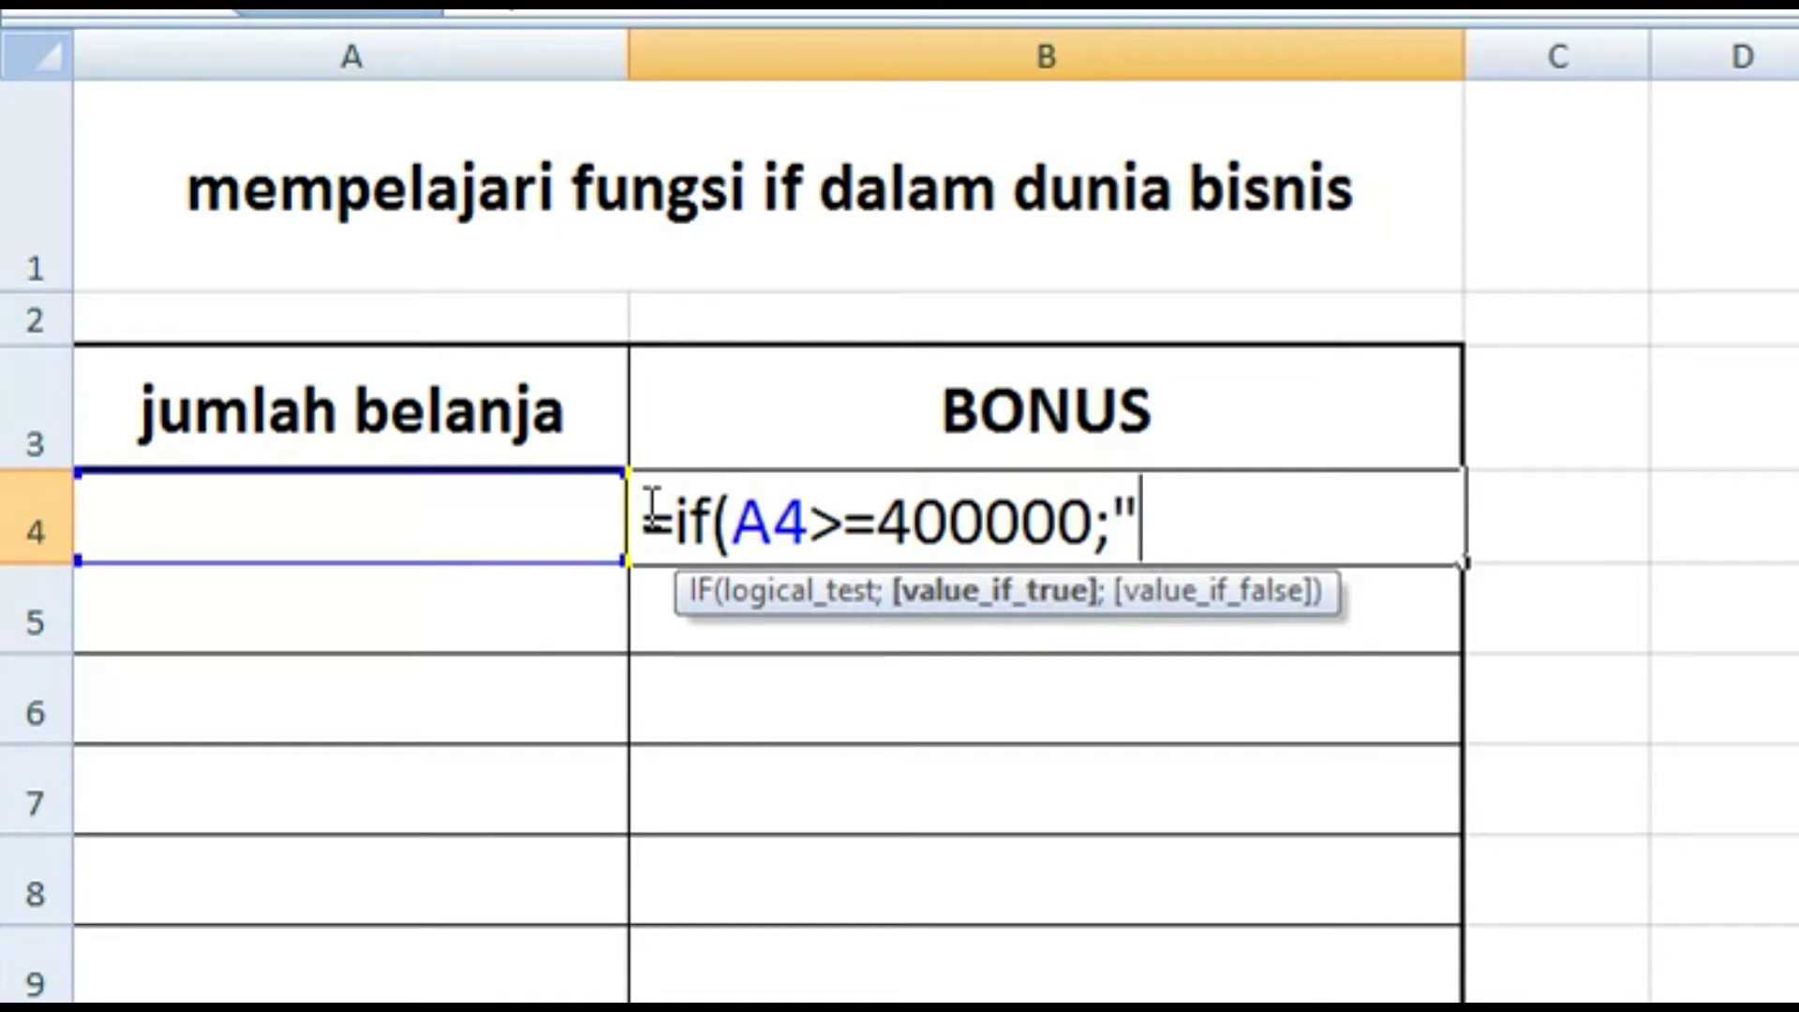
{"action": "type", "text": "Paket"}
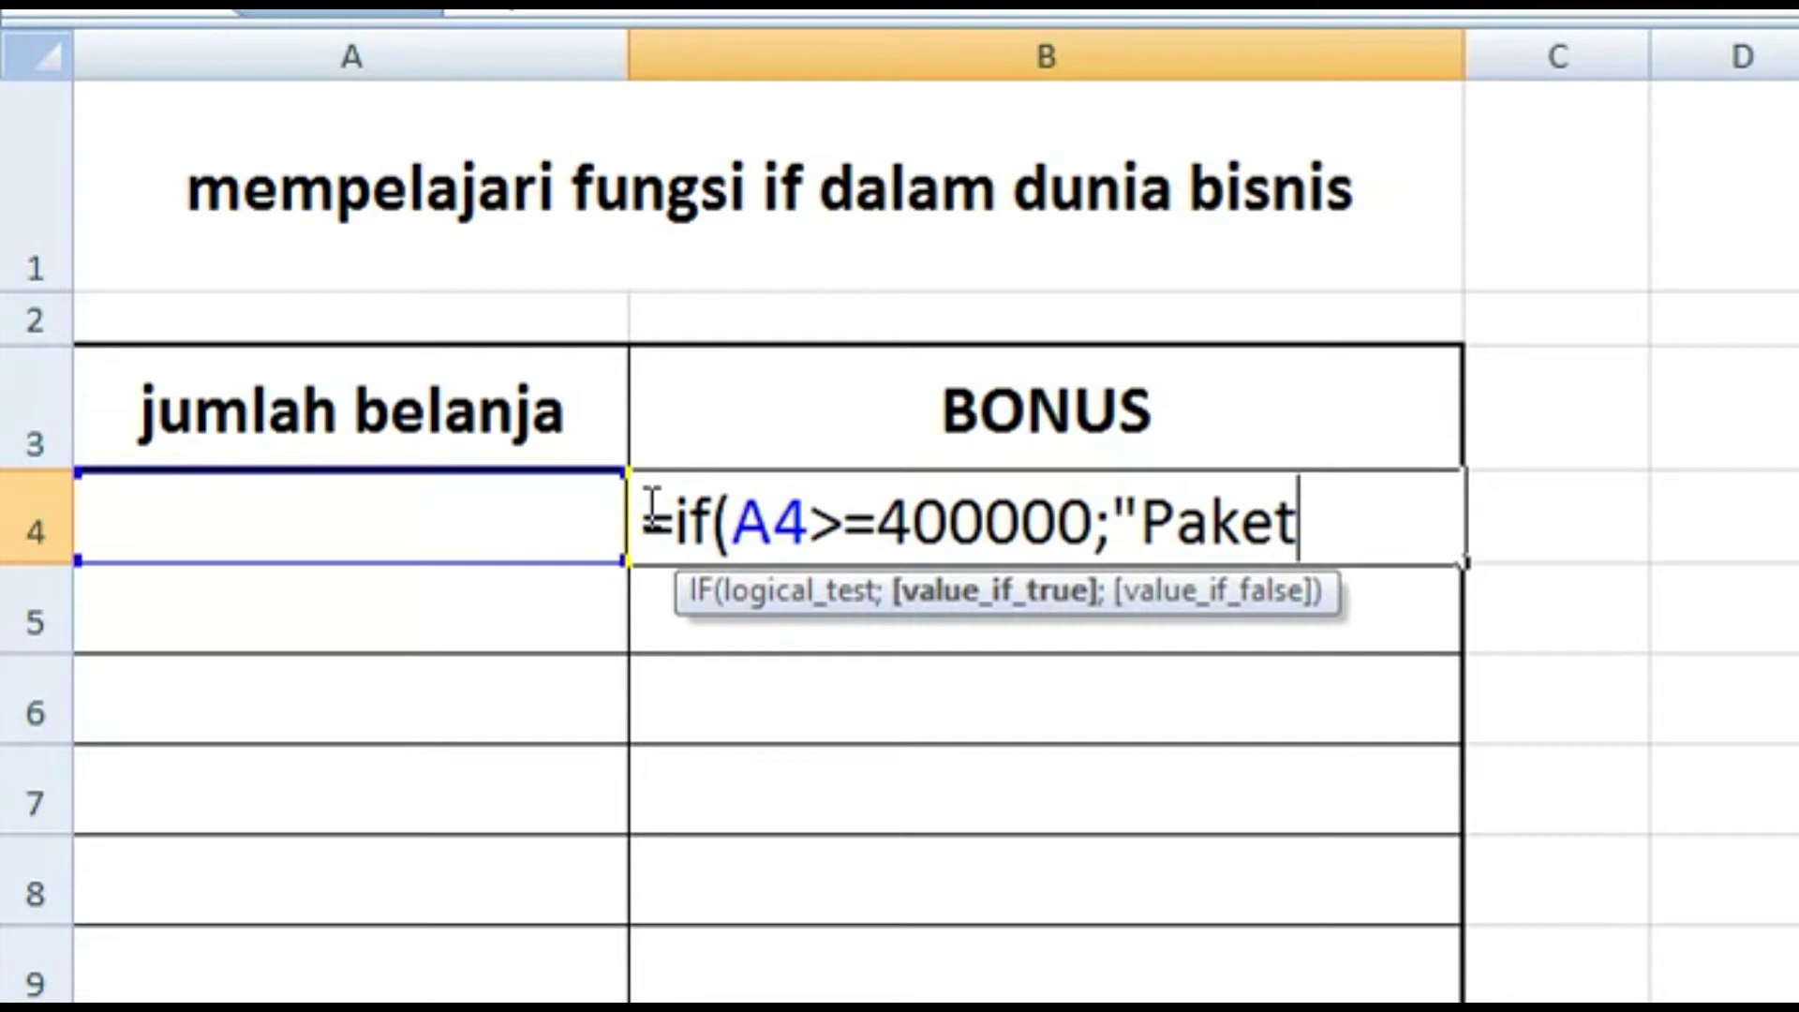
{"action": "type", "text": " Idu"}
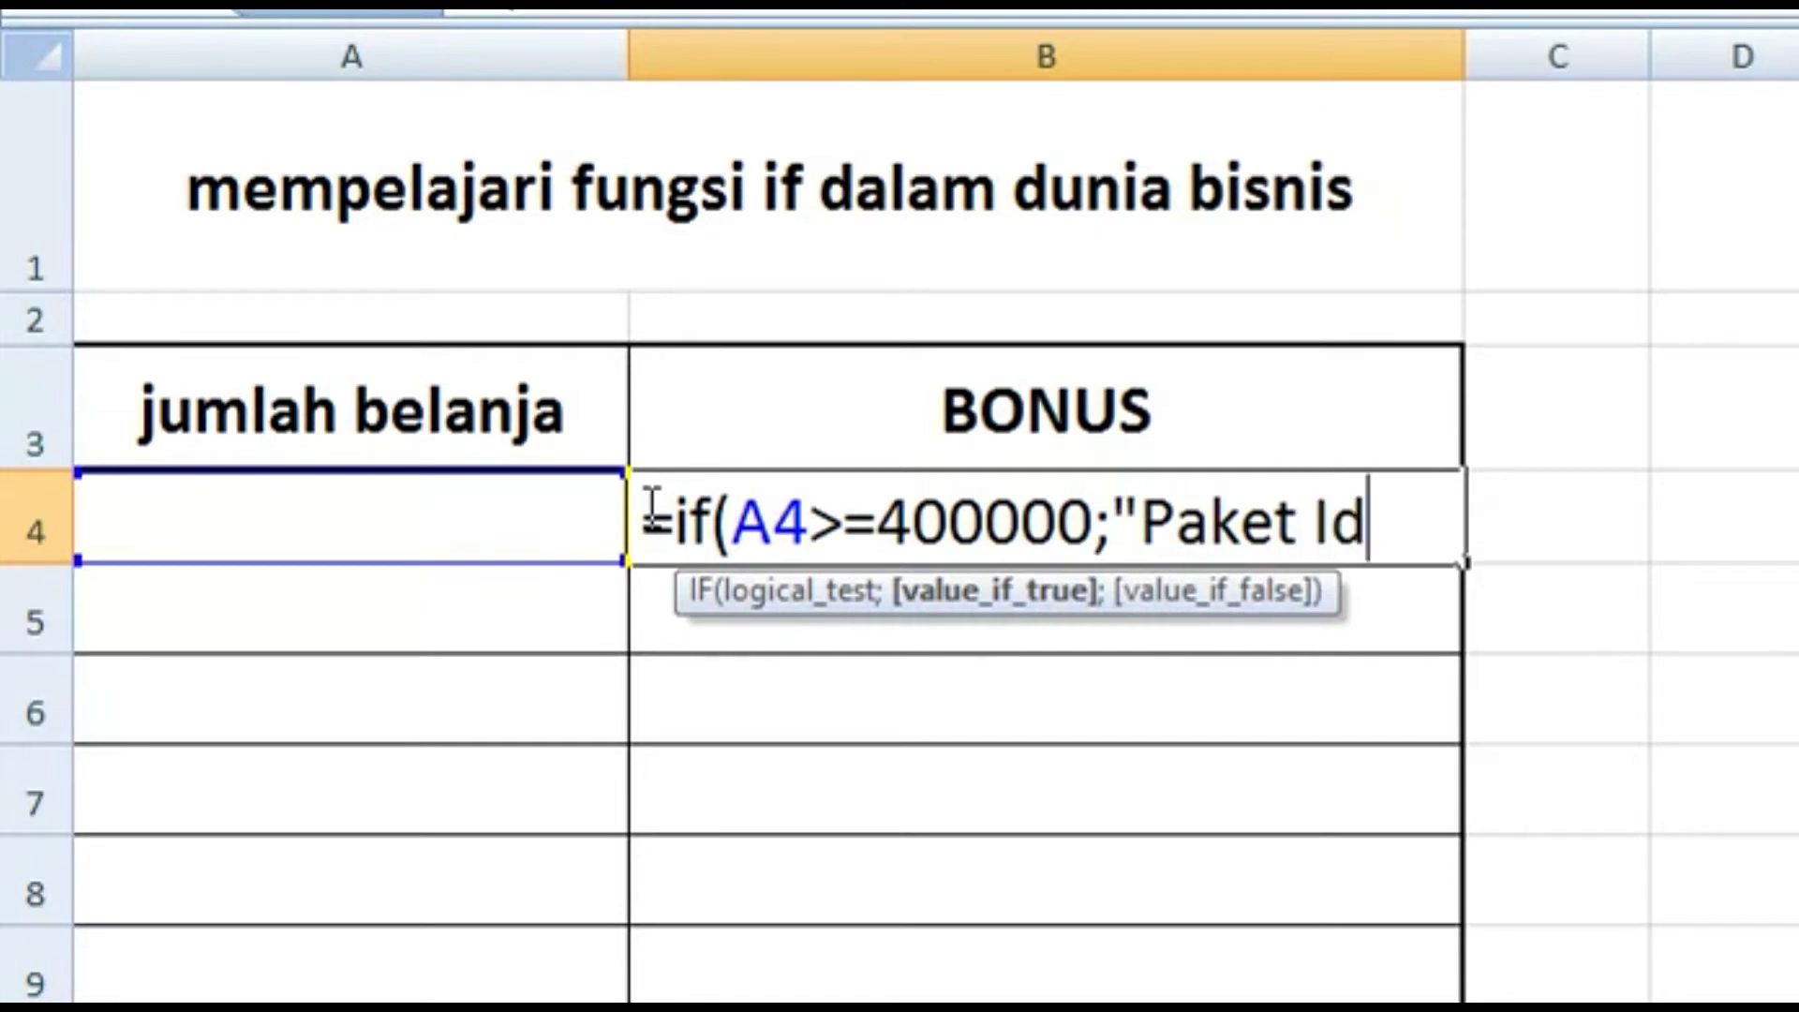
{"action": "type", "text": "l"}
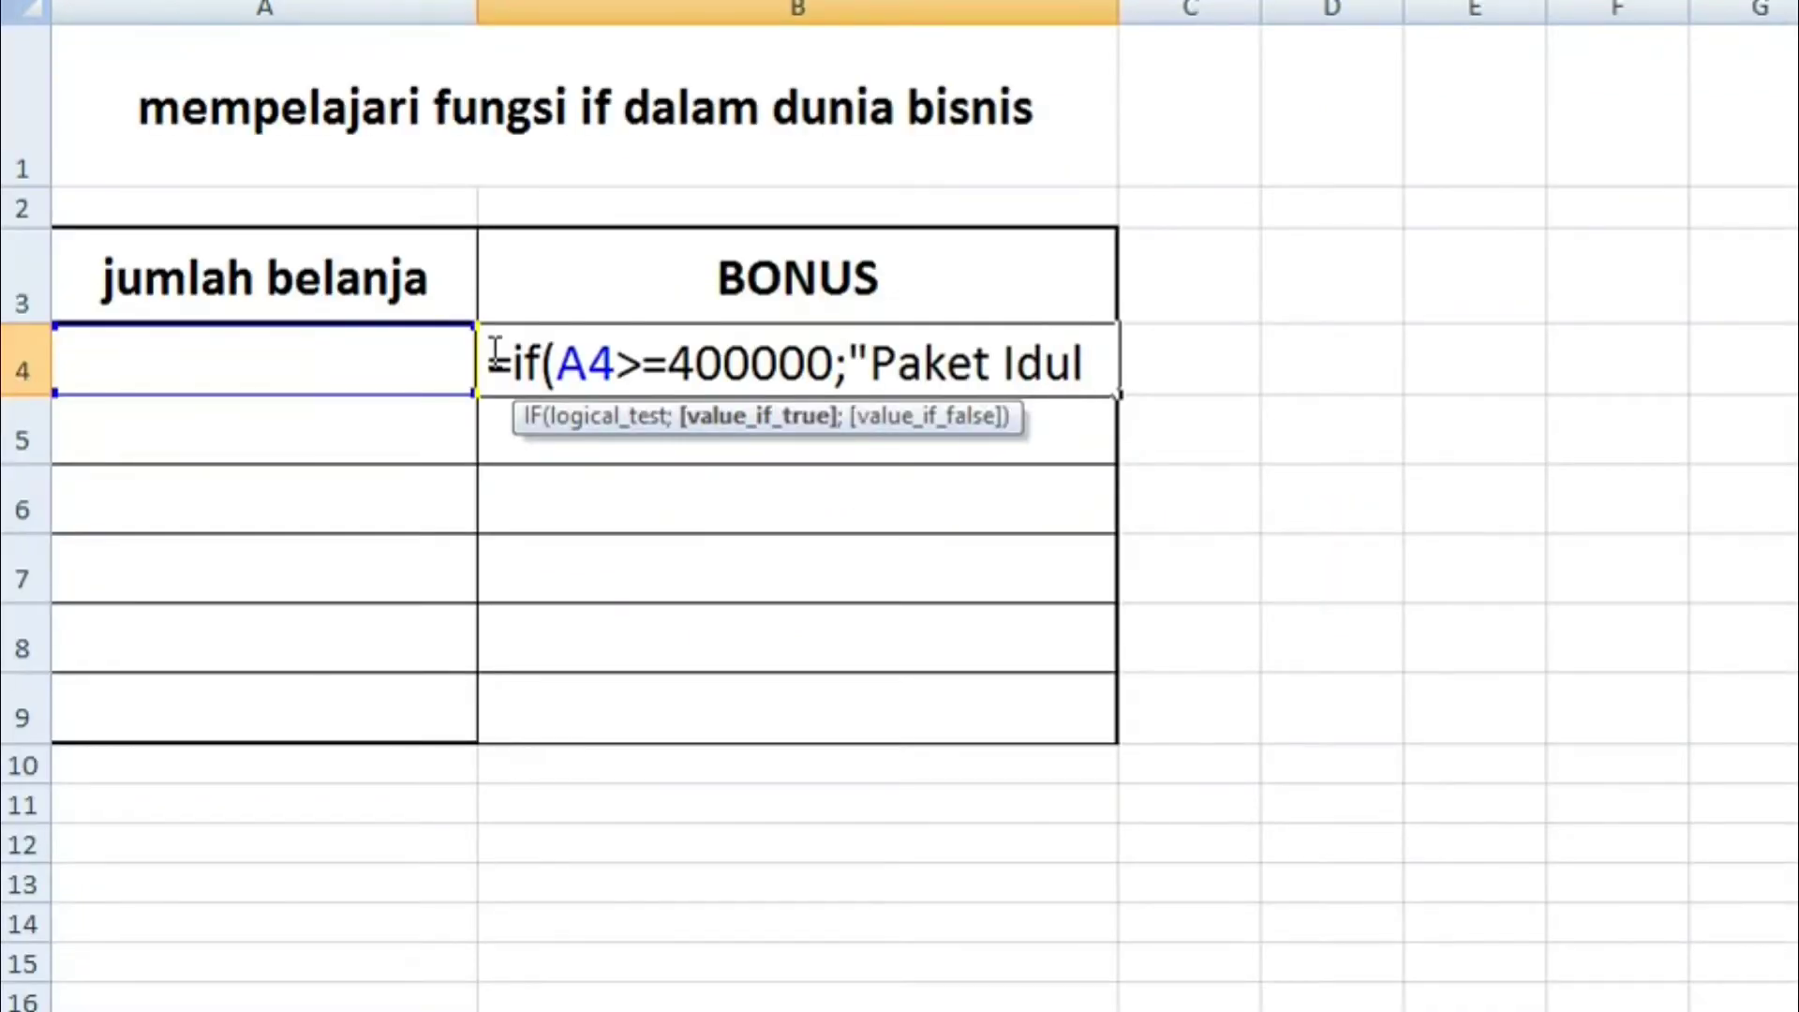
{"action": "type", "text": " Fitri"}
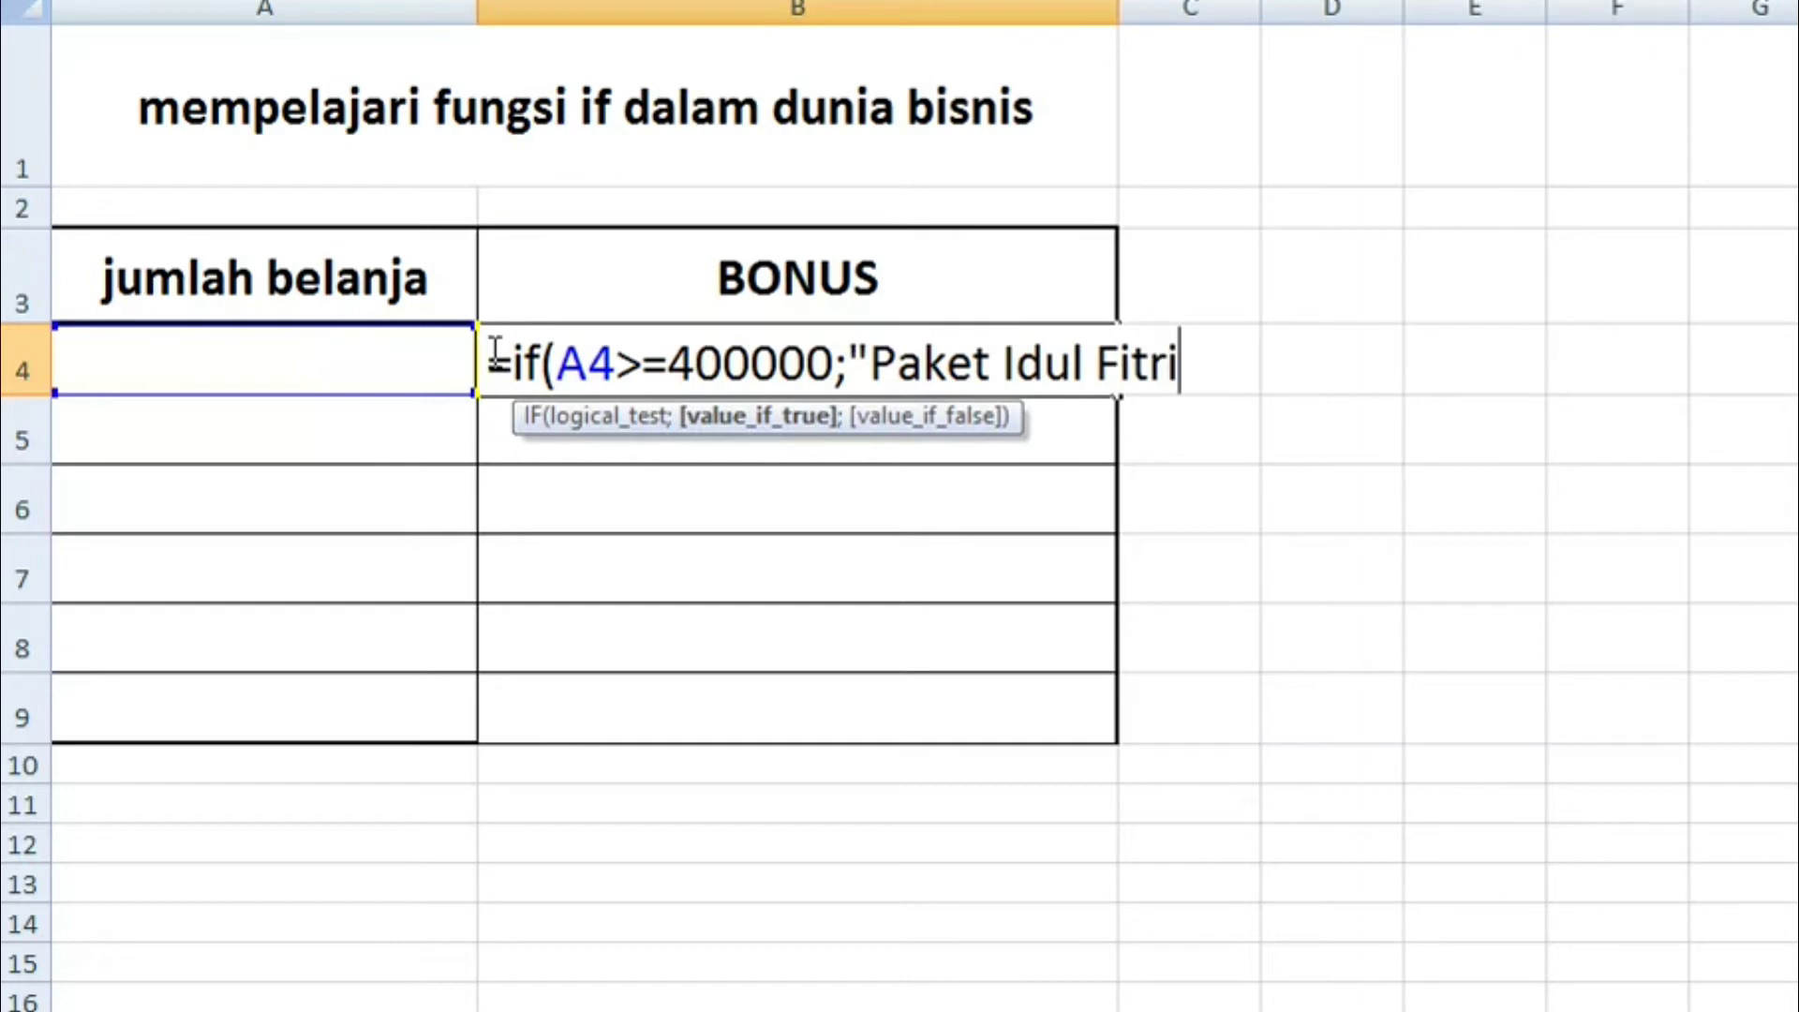
{"action": "type", "text": "\""}
Finish the nested IF: A4>=200000 gives "Piring Cantik", otherwise "Sorry Ga Dapet".
{"action": "type", "text": ";"}
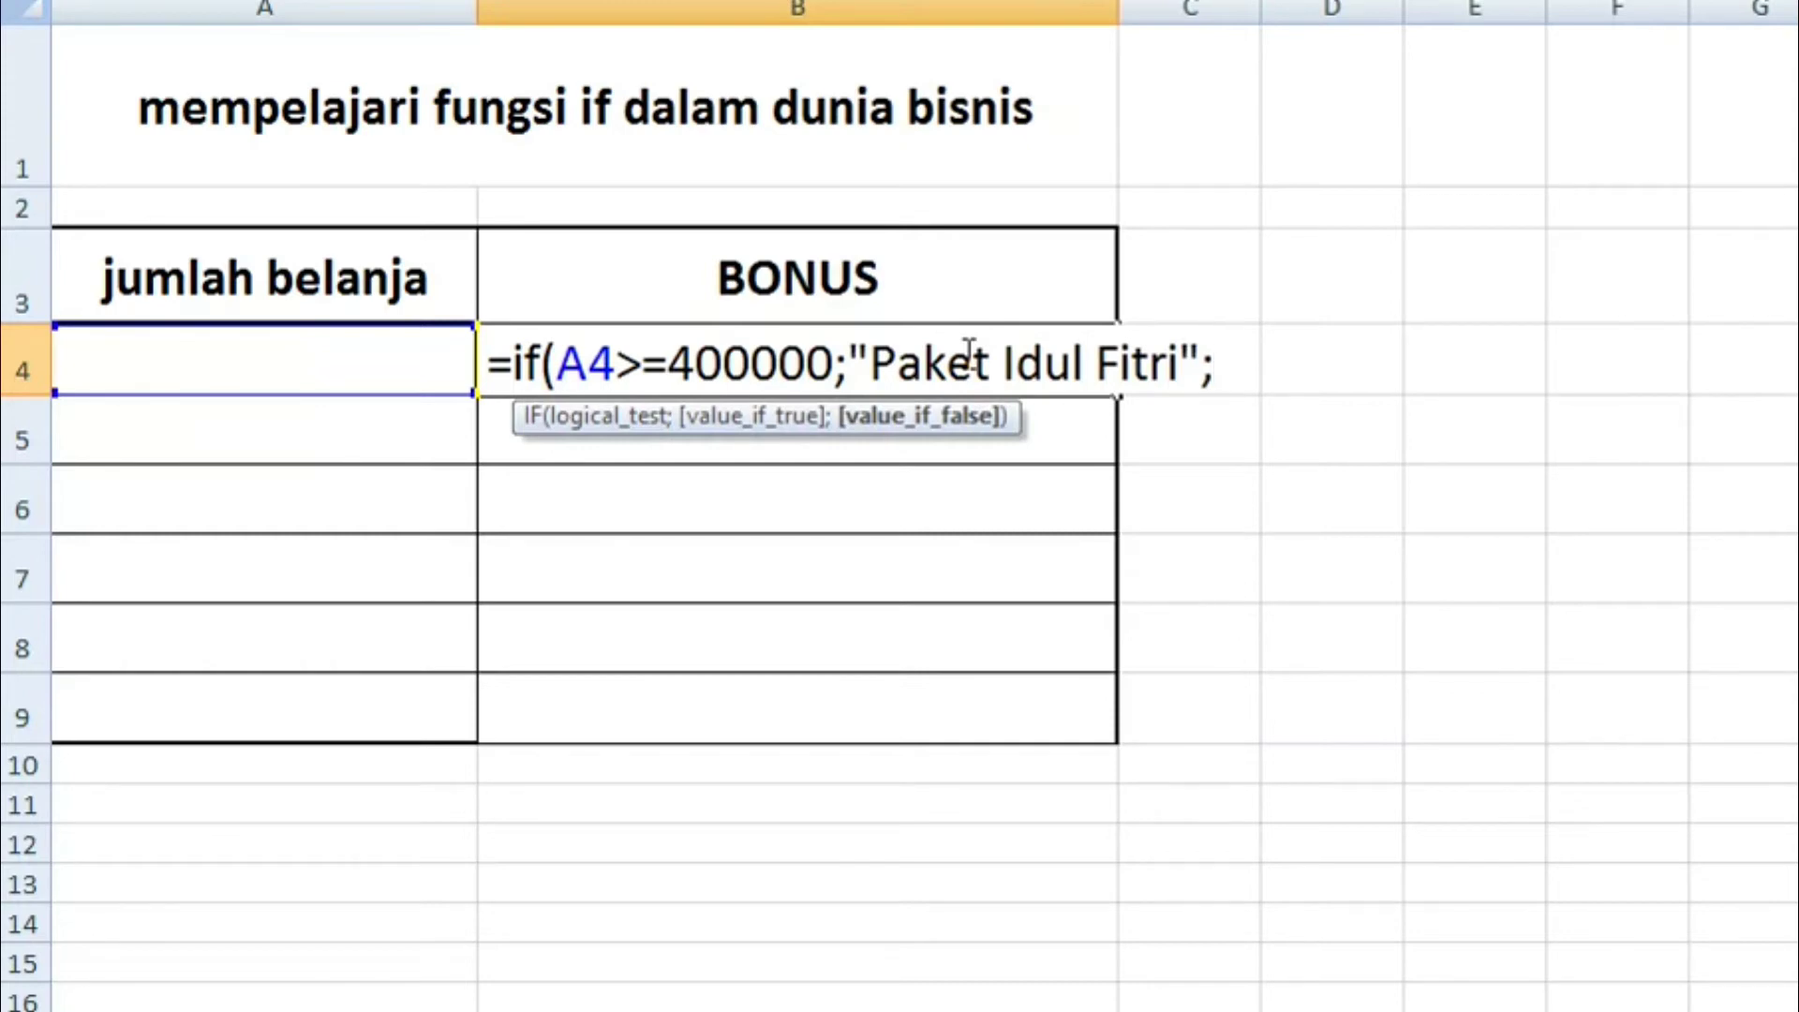
{"action": "type", "text": "if("}
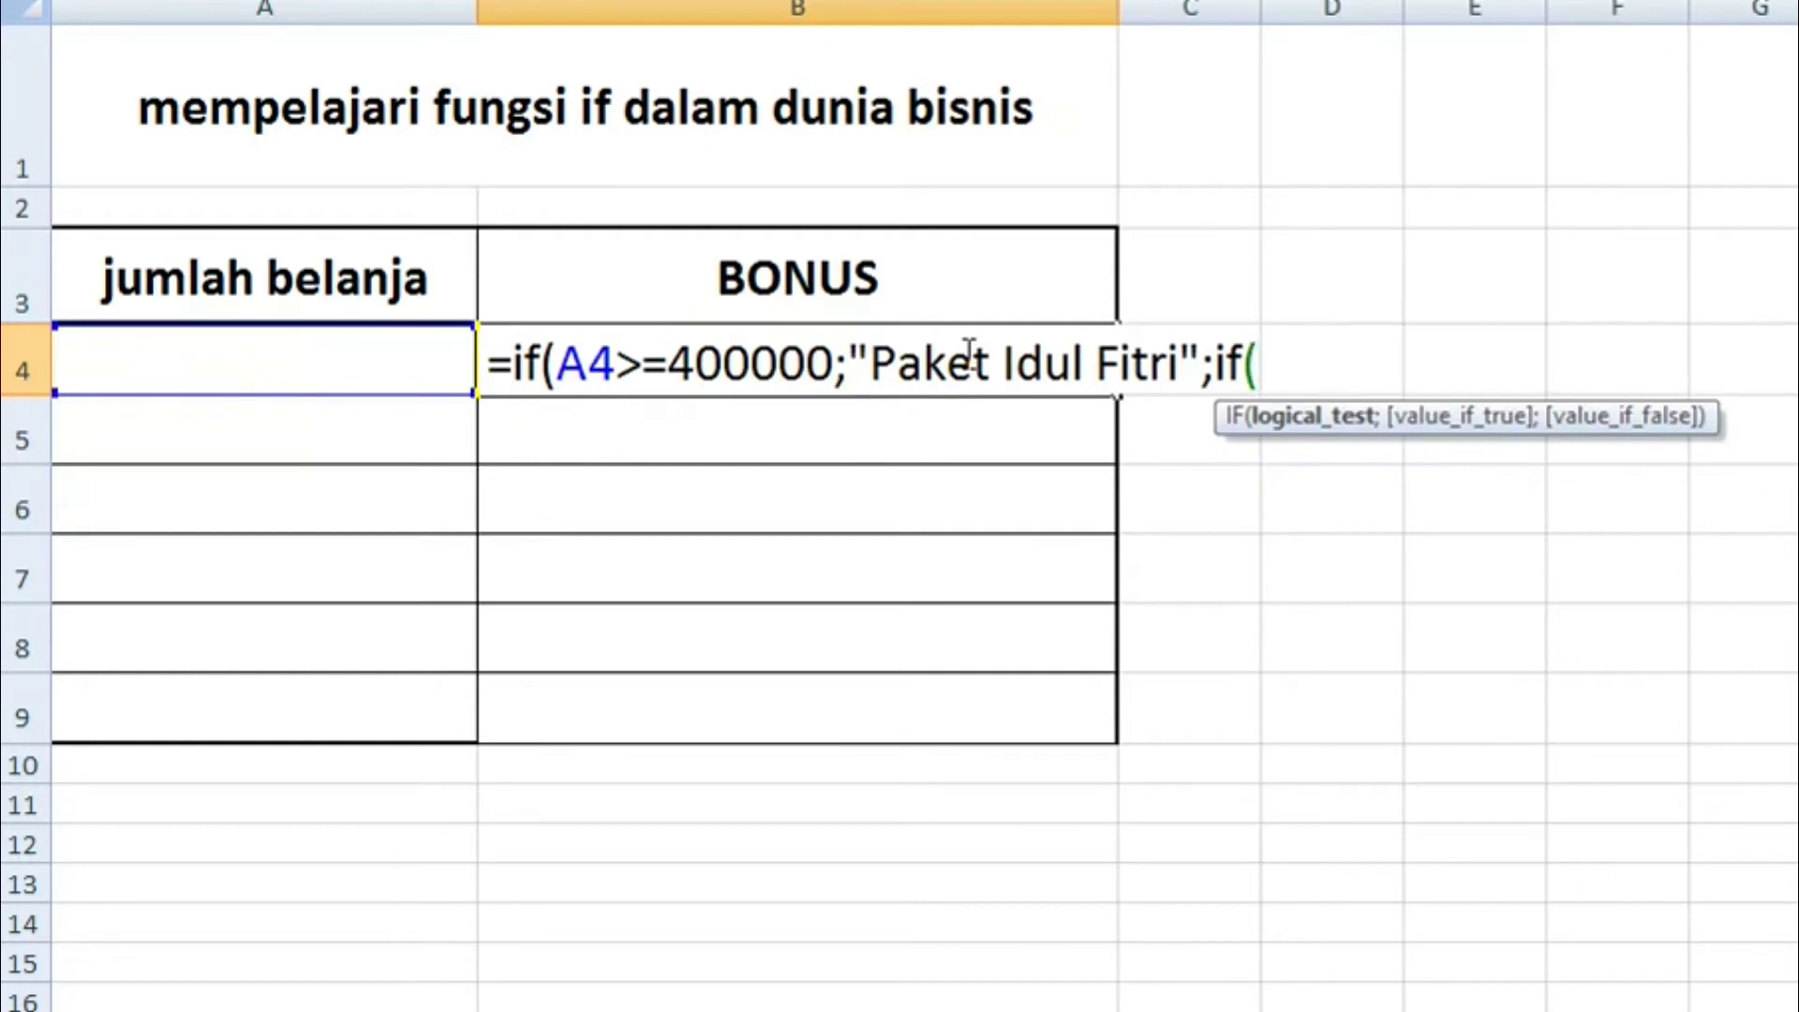
{"action": "left_click", "coordinate": [441, 355]}
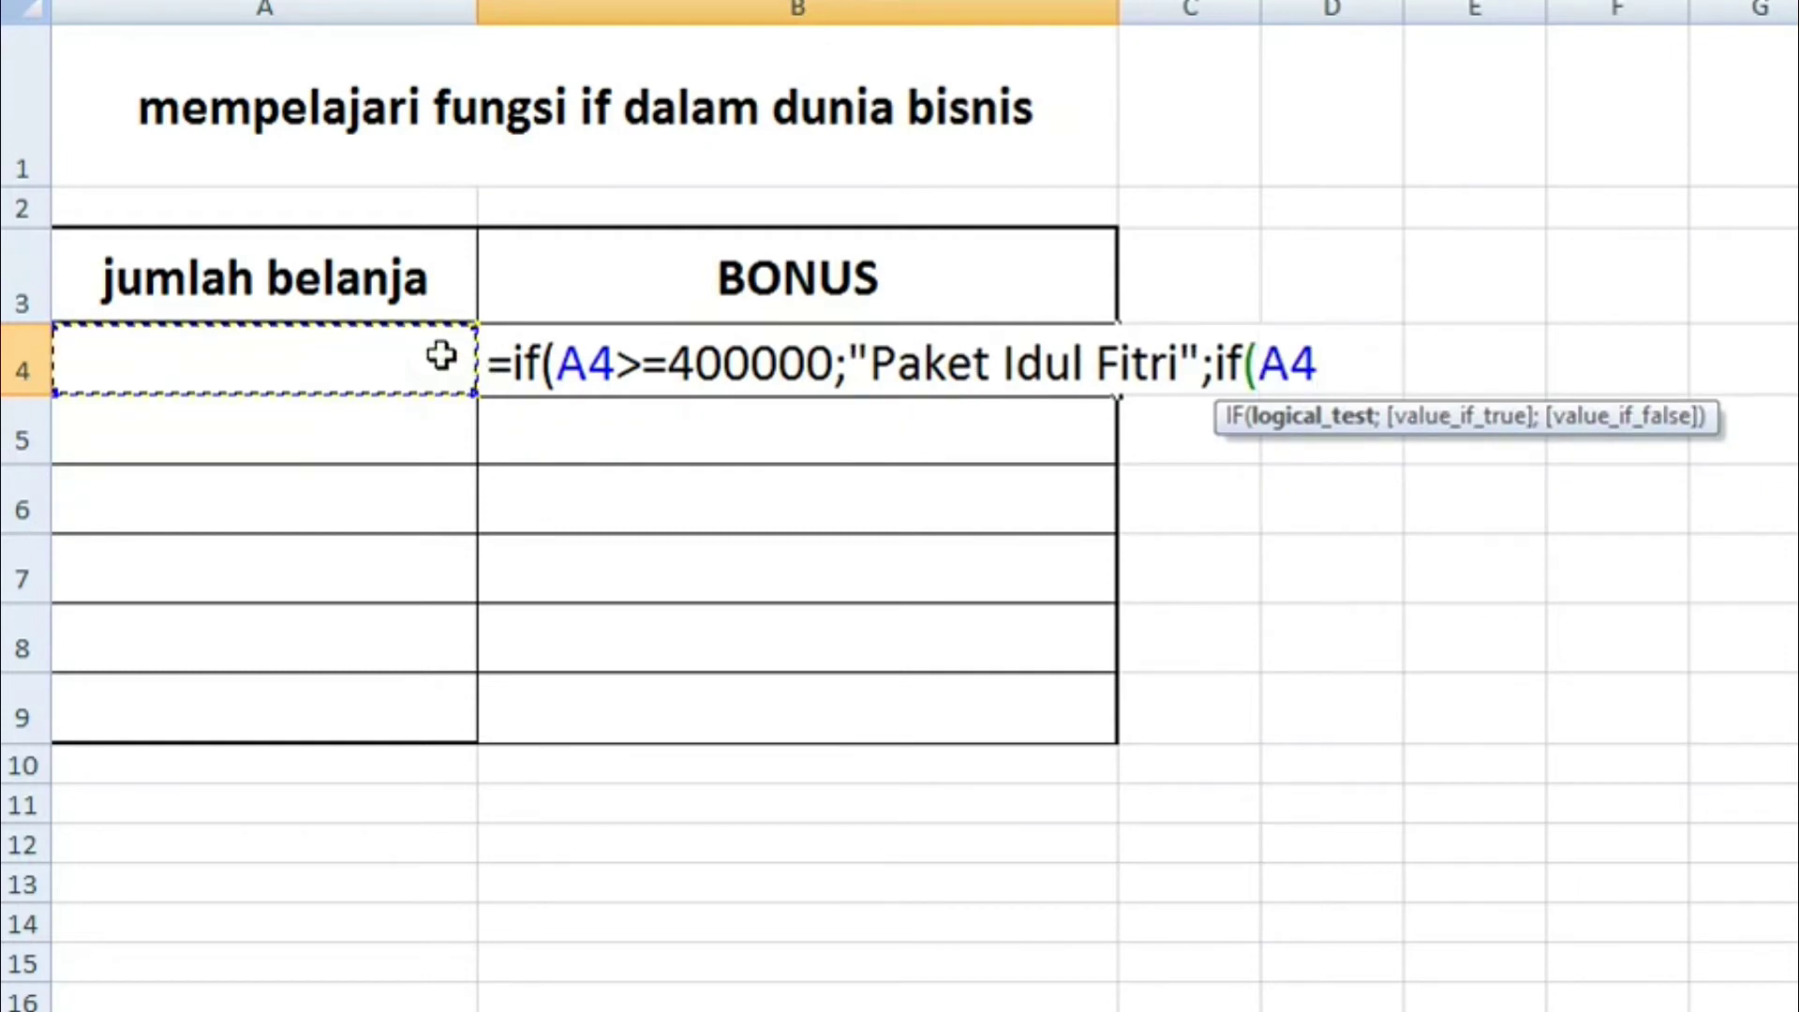
{"action": "type", "text": ">"}
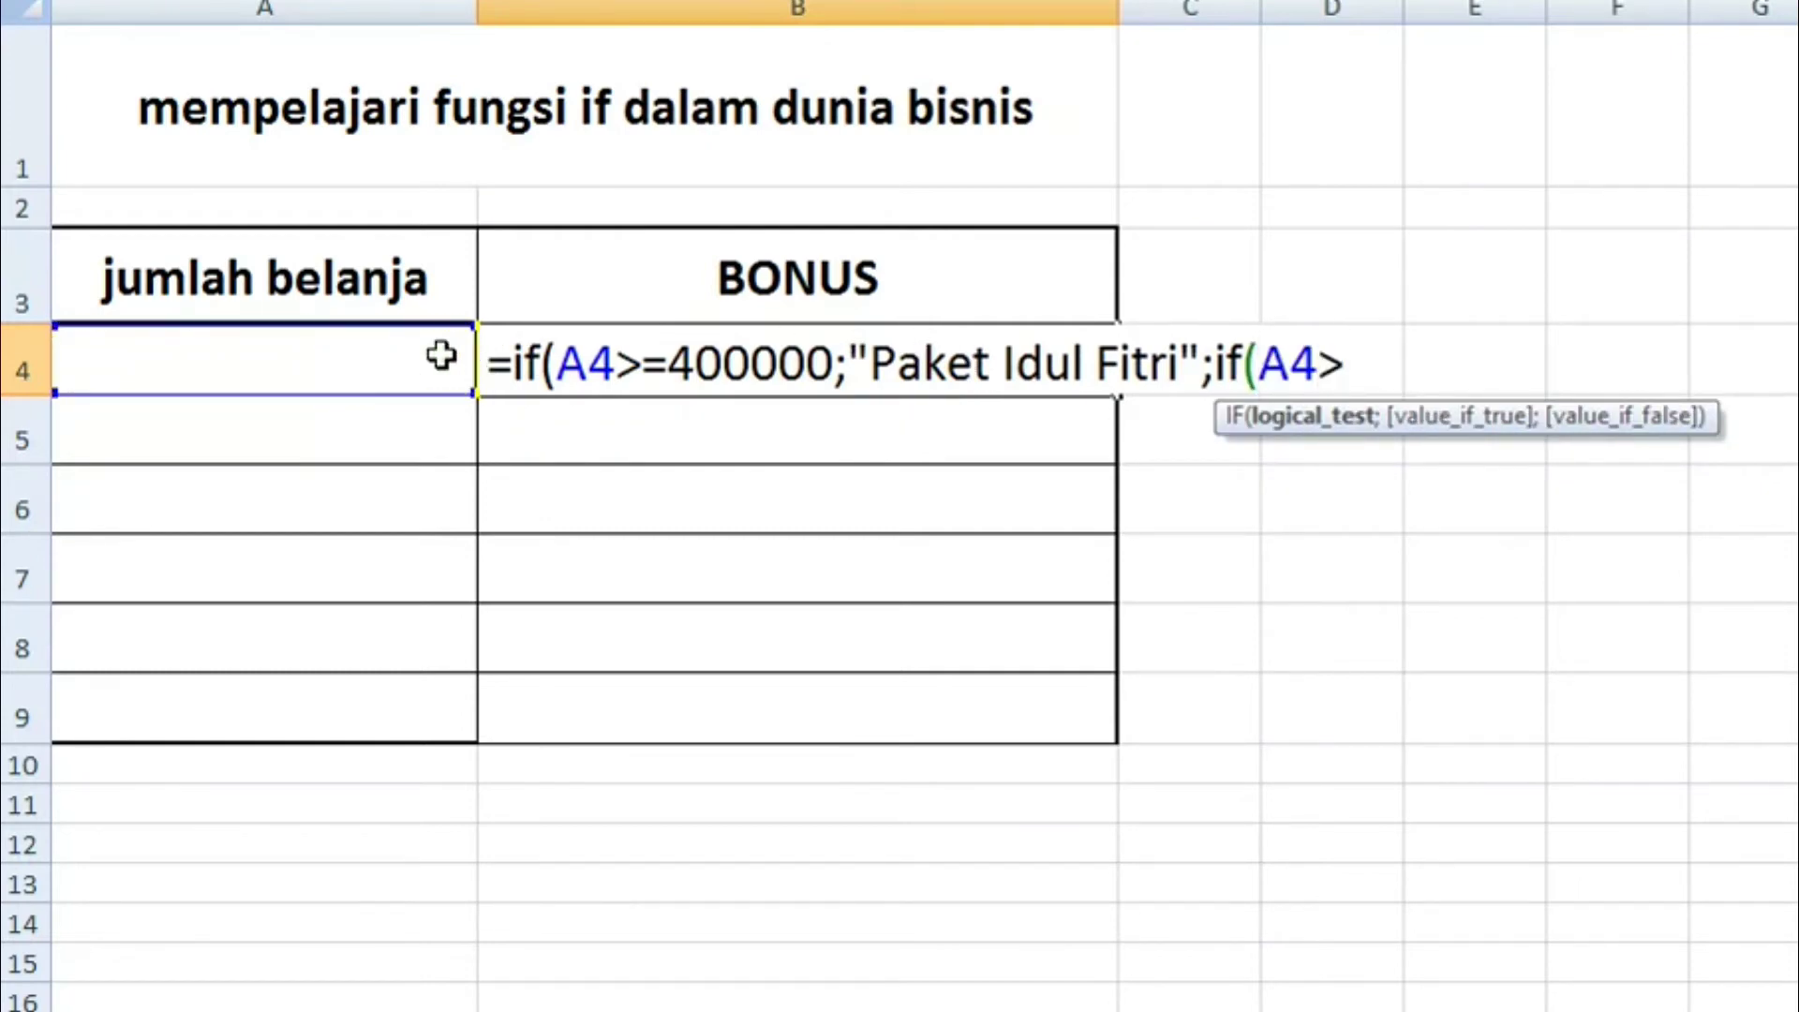
{"action": "type", "text": "="}
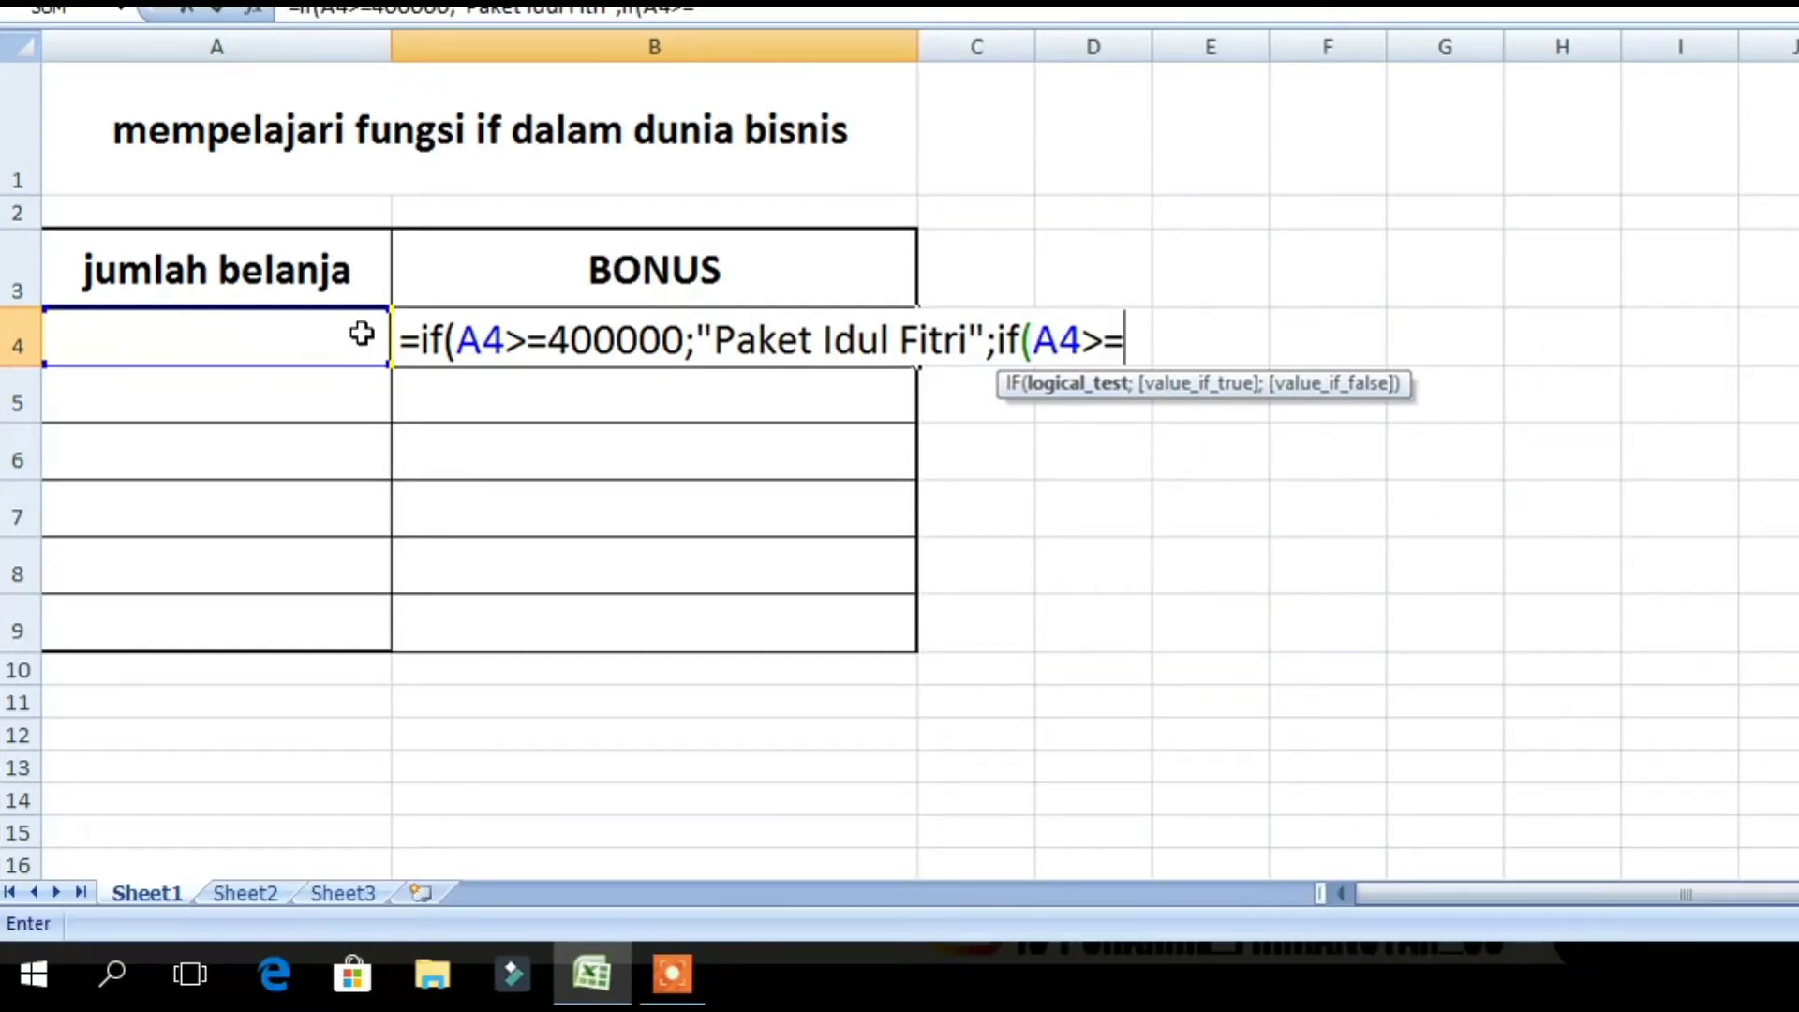
{"action": "type", "text": "200000"}
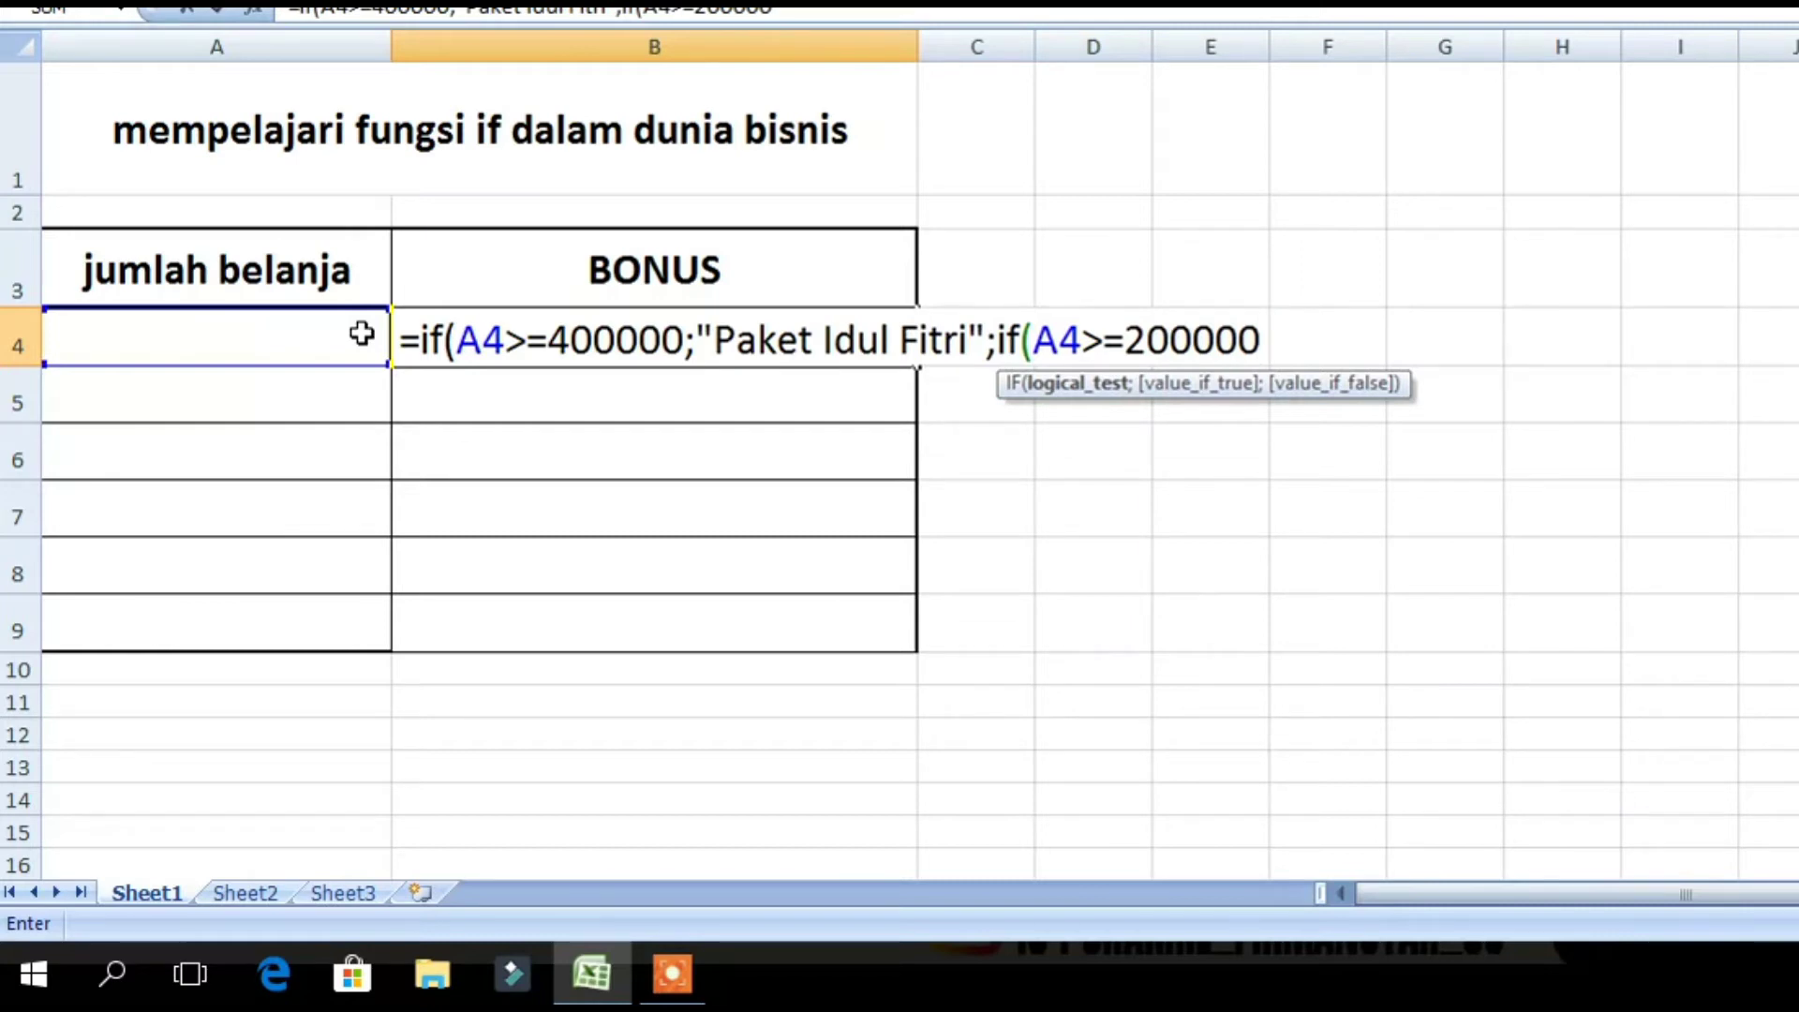
{"action": "type", "text": ";\"Piri"}
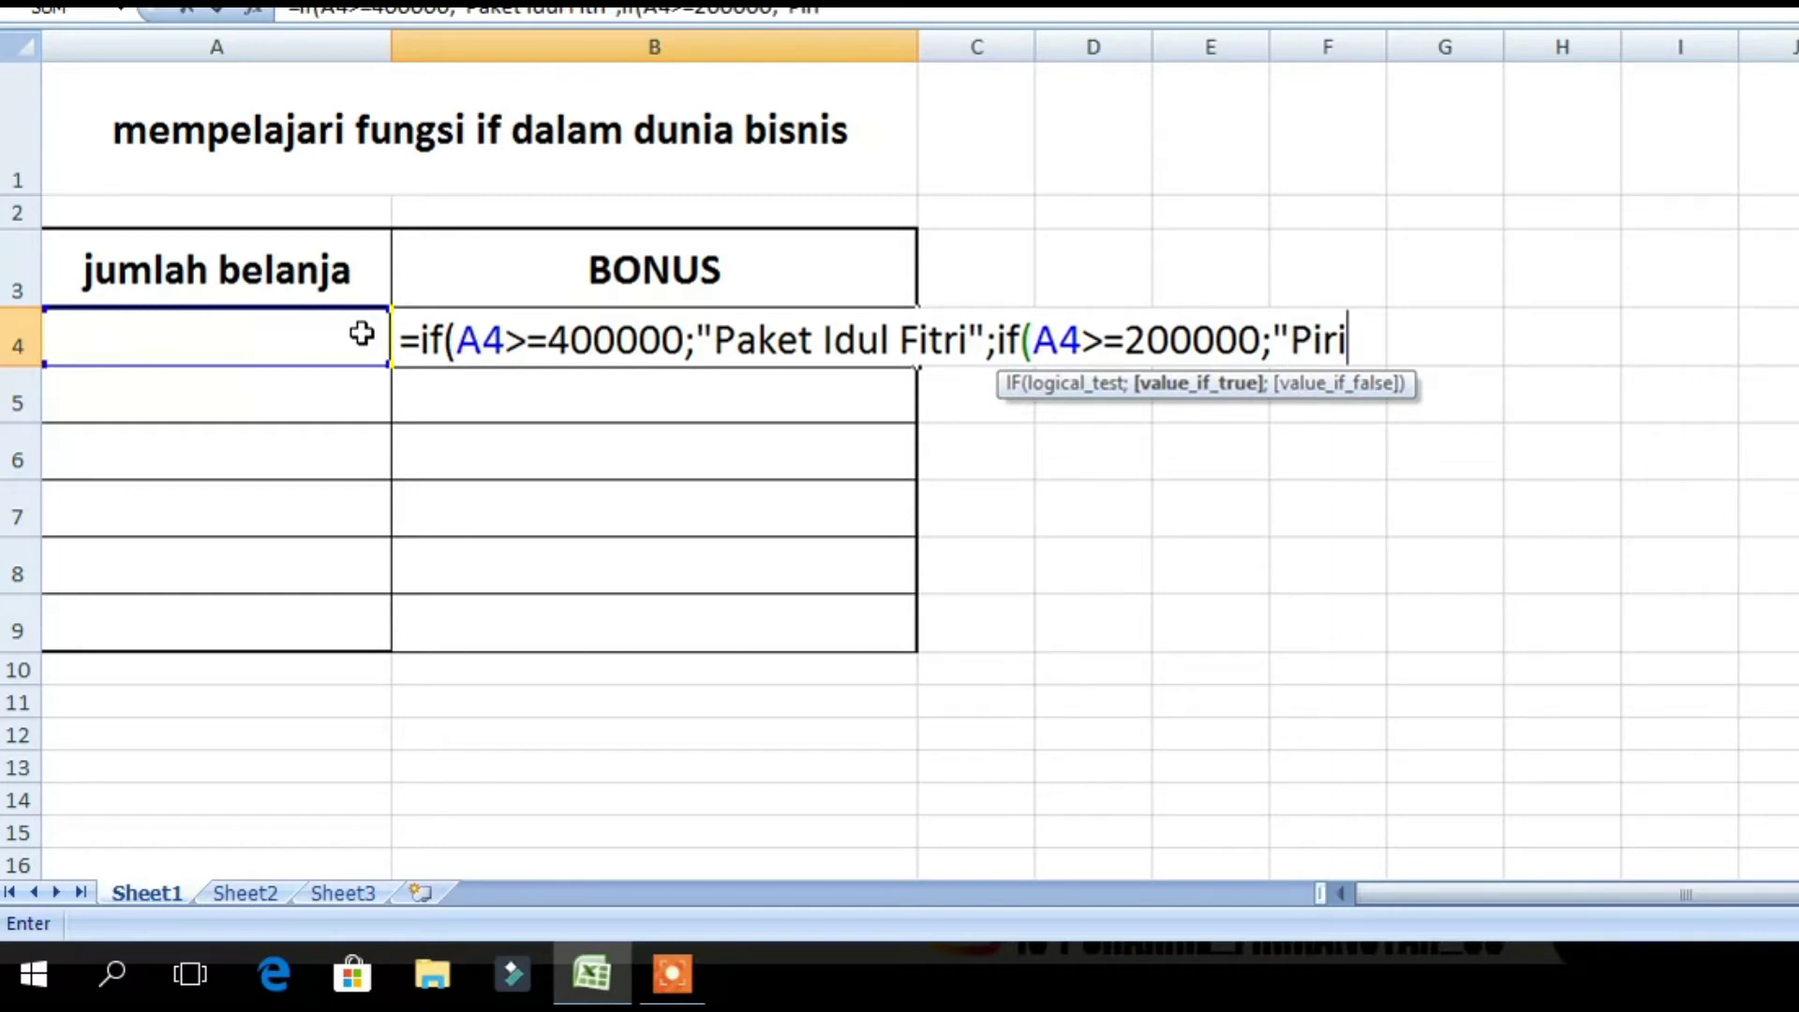
{"action": "type", "text": "ng Cantik\""}
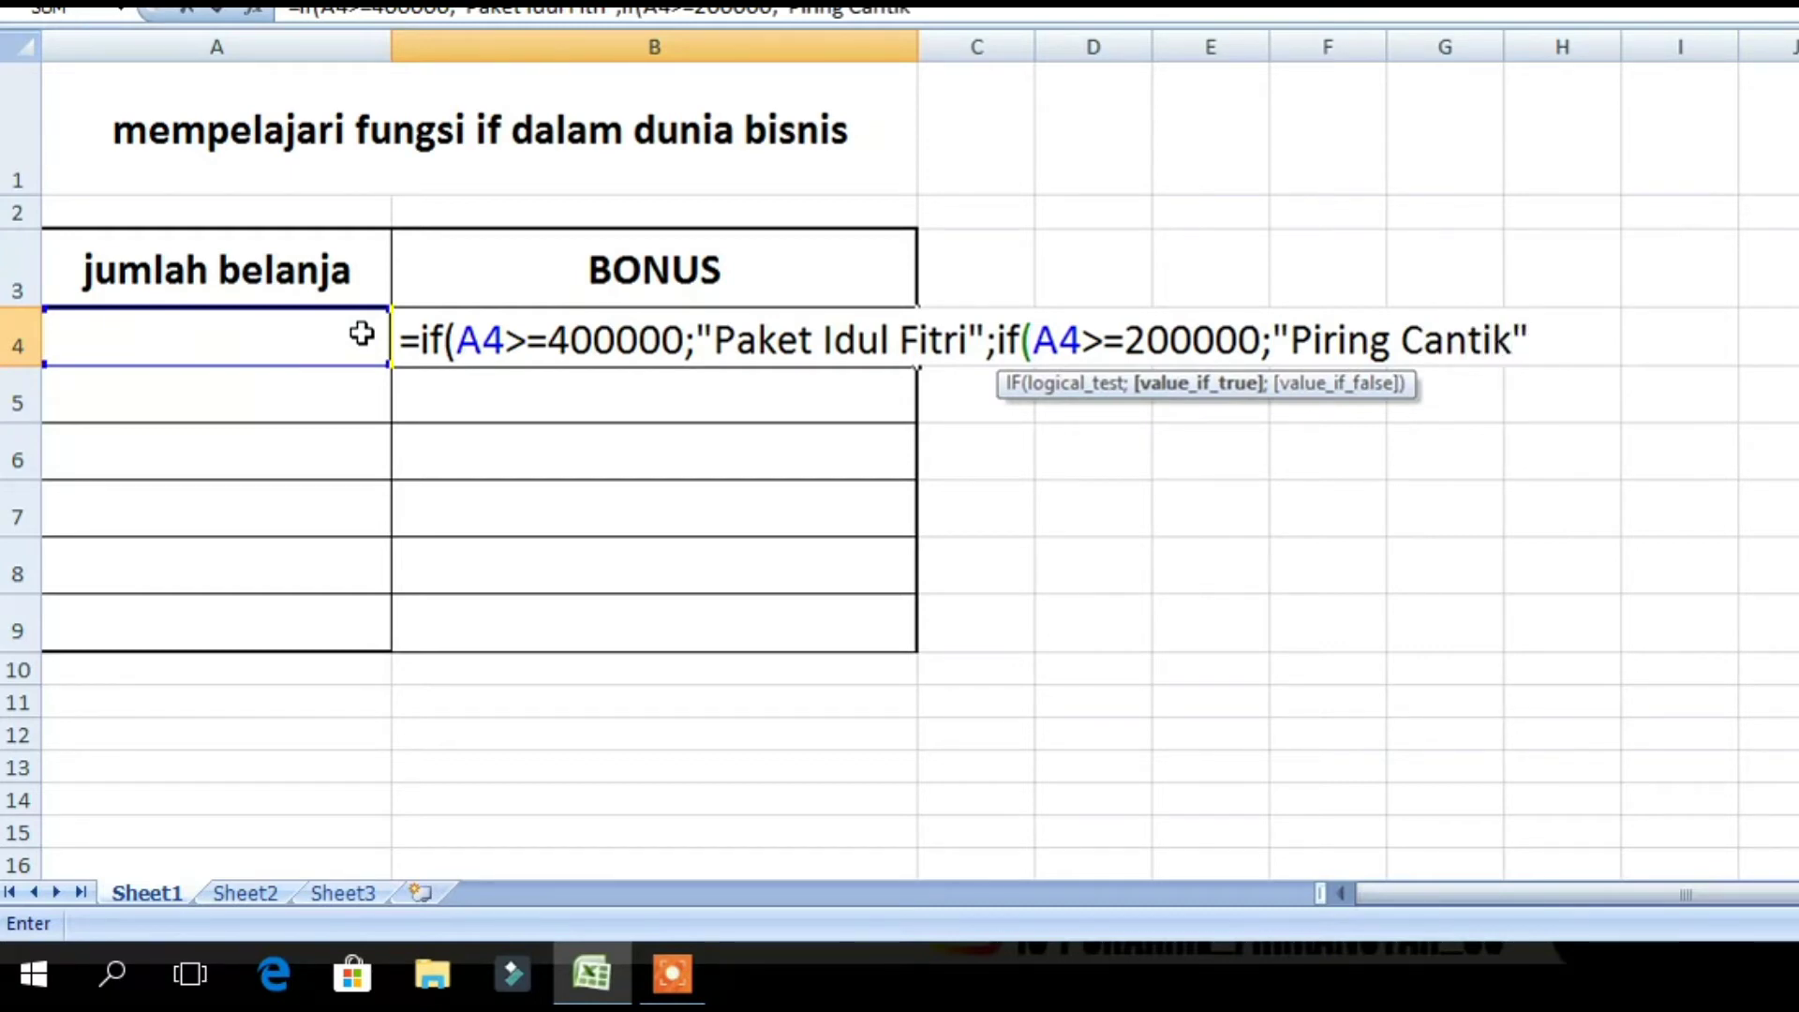
{"action": "type", "text": ";"}
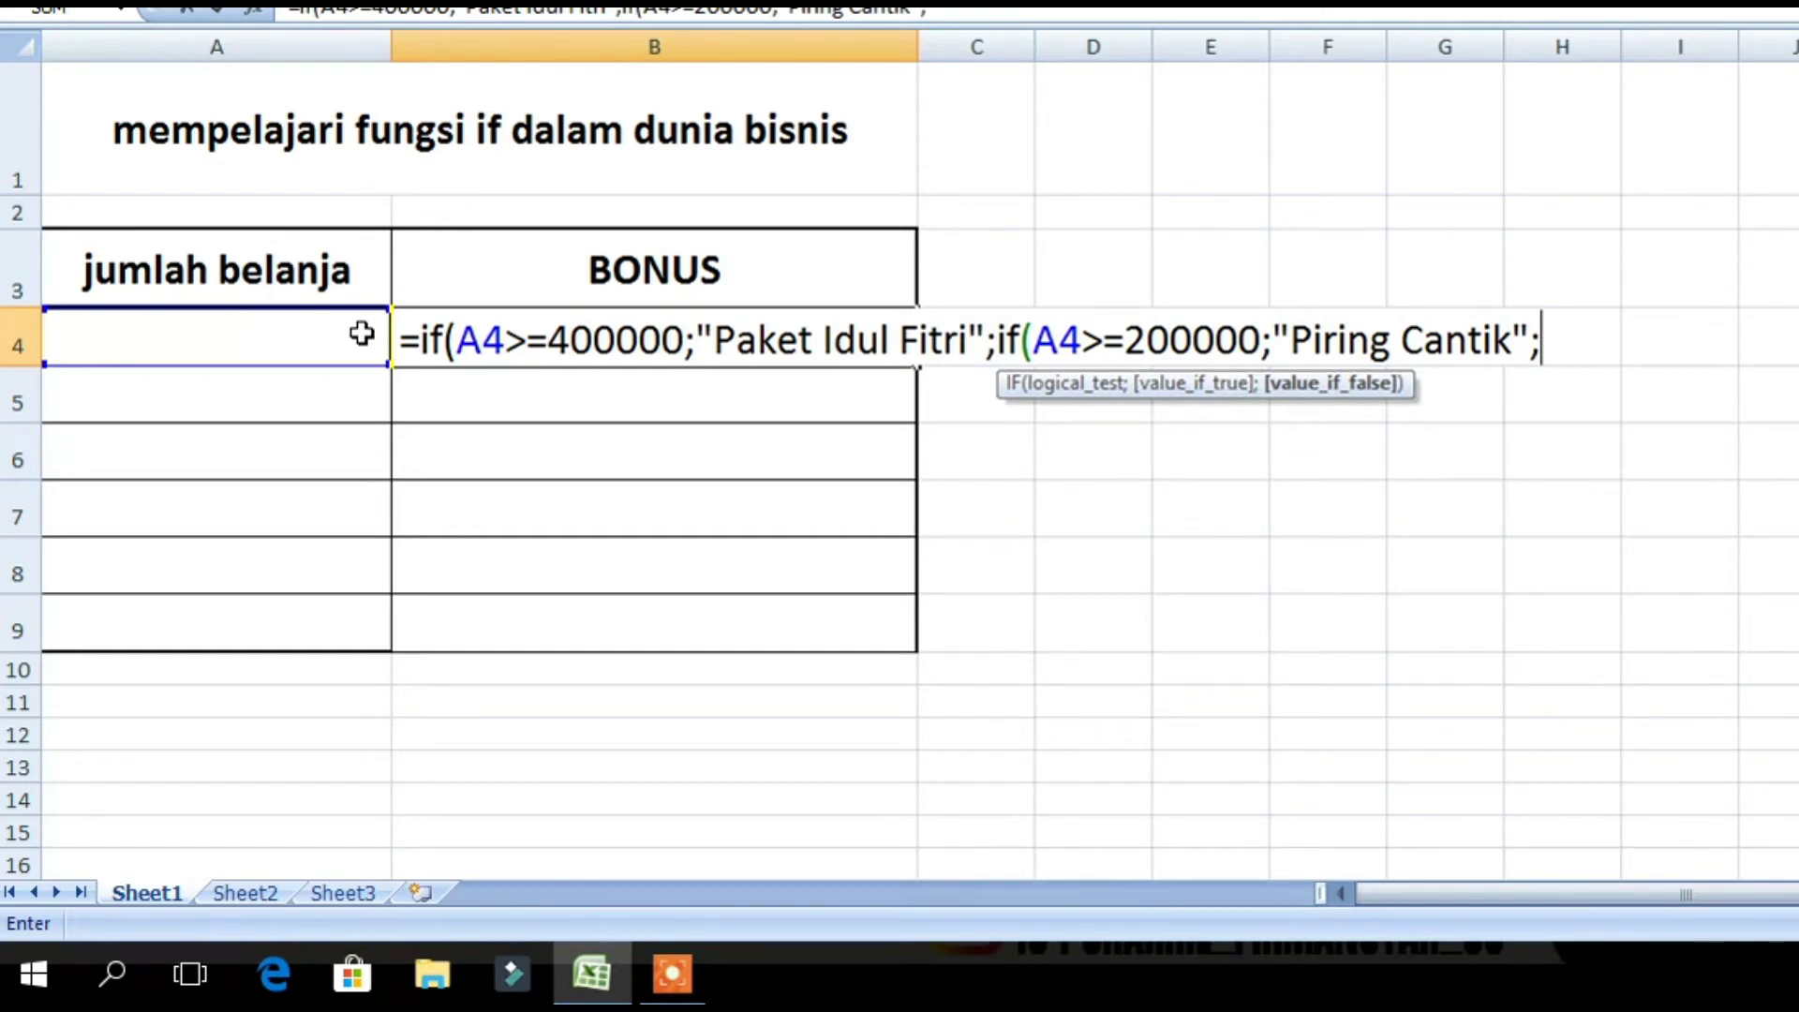
{"action": "type", "text": "\""}
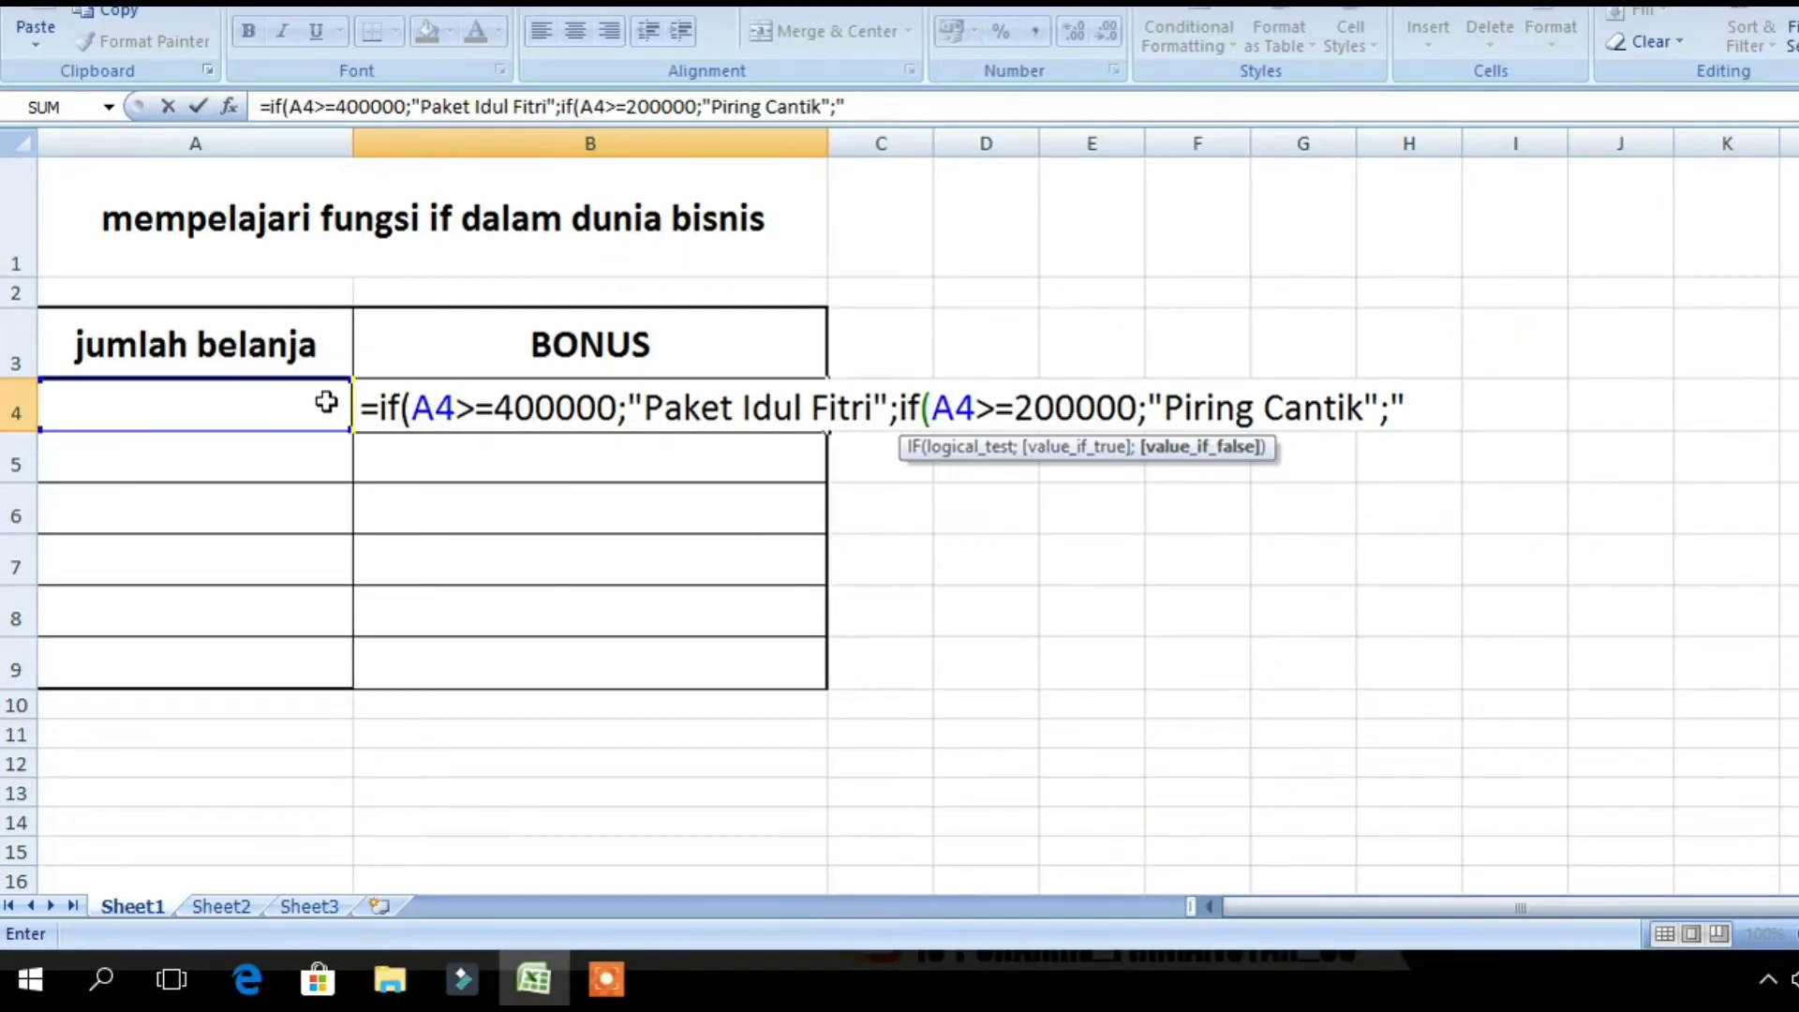
{"action": "type", "text": "Sorry "}
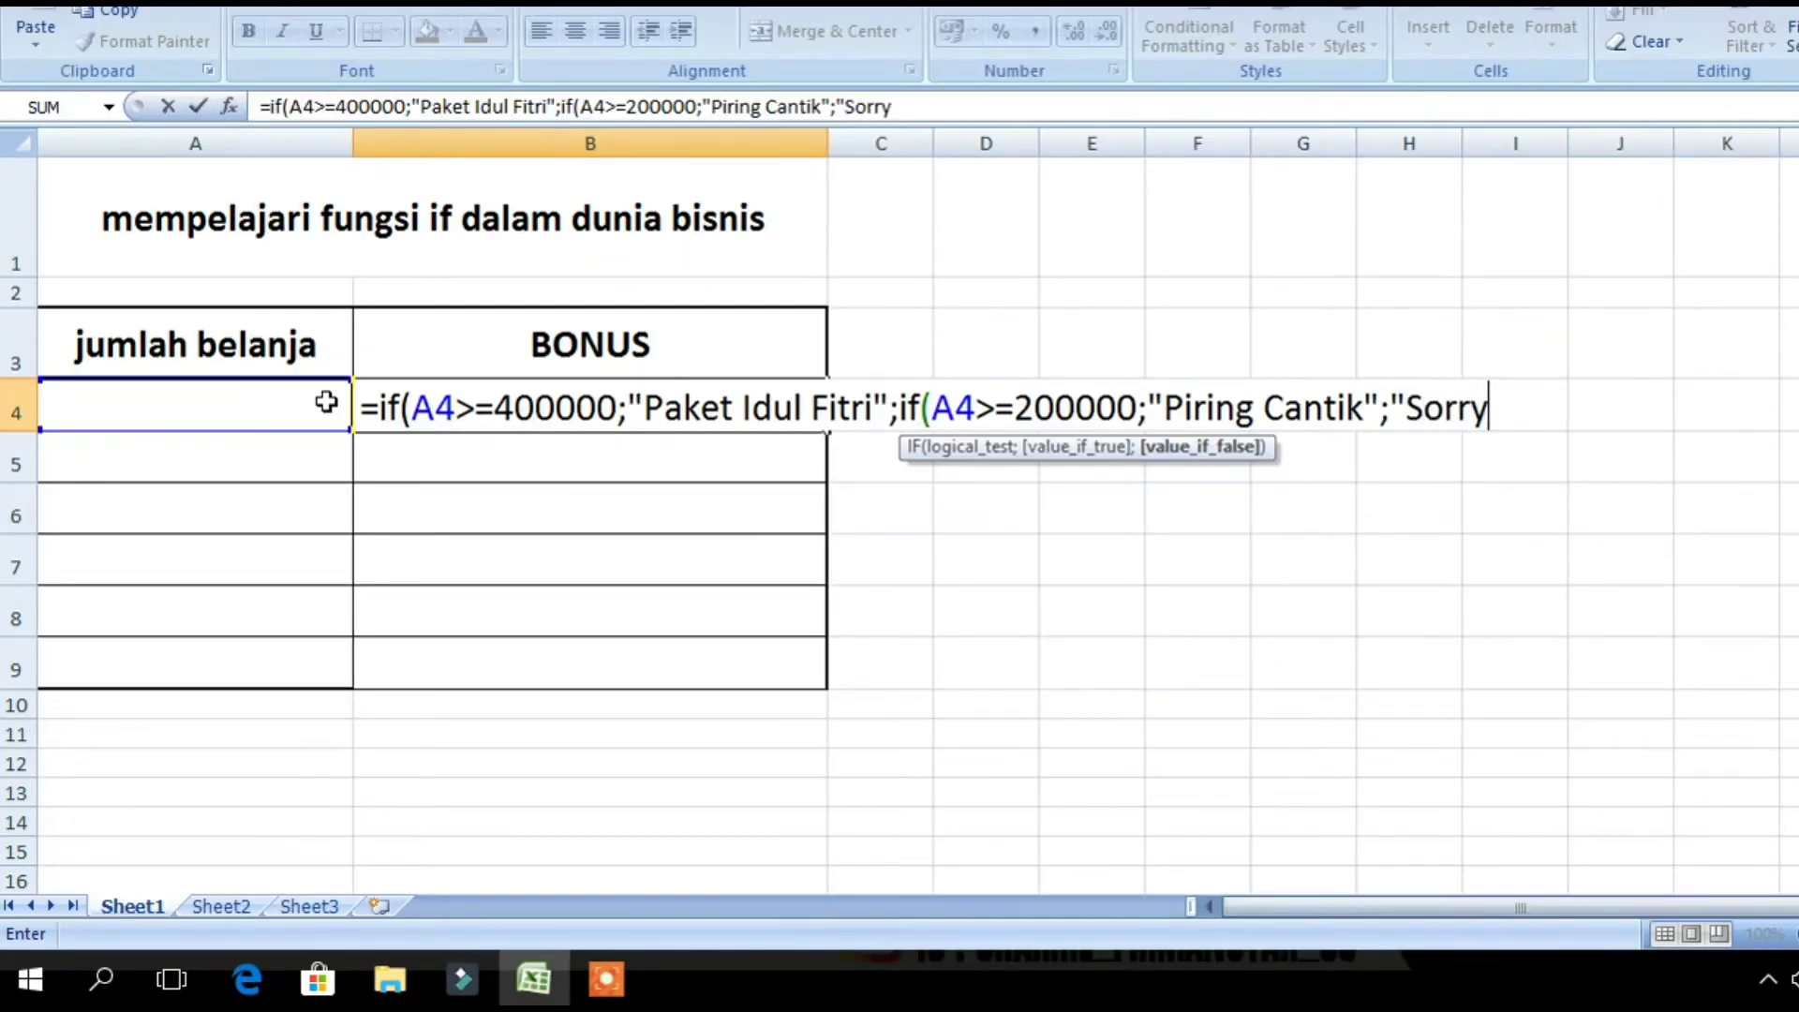
{"action": "type", "text": "Ga Dapet"}
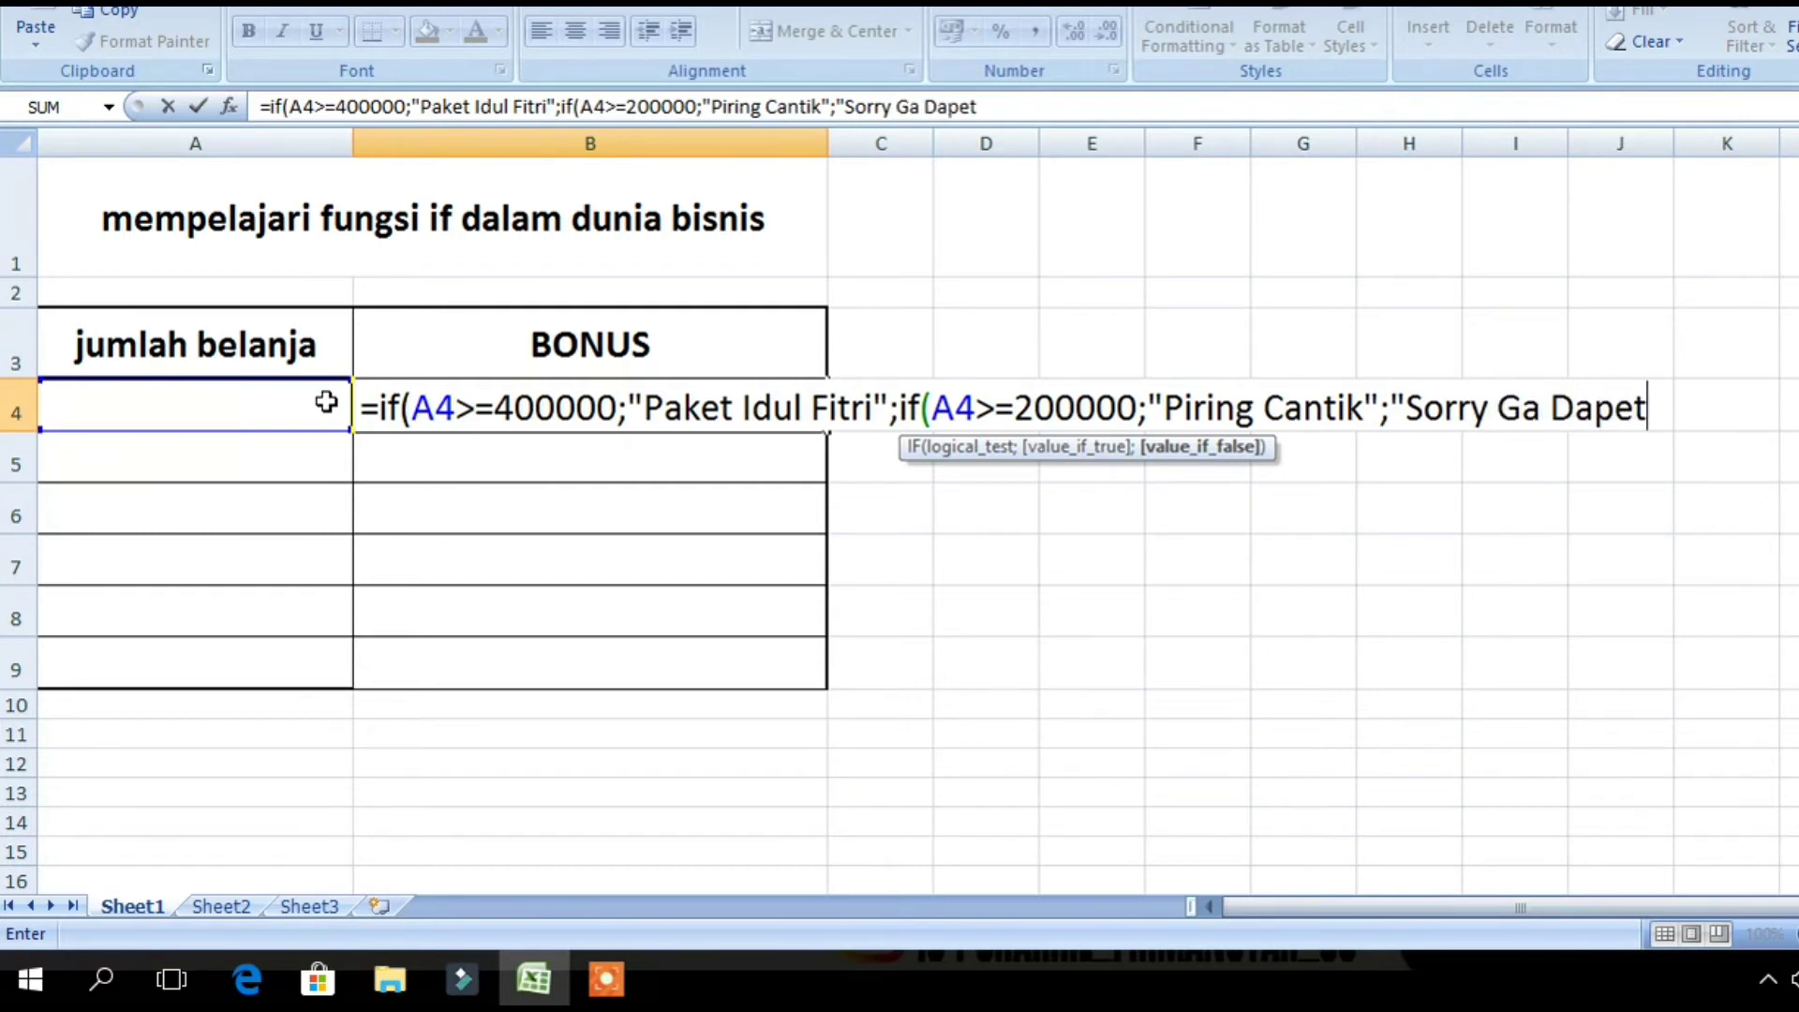
{"action": "type", "text": "\""}
{"action": "type", "text": ")"}
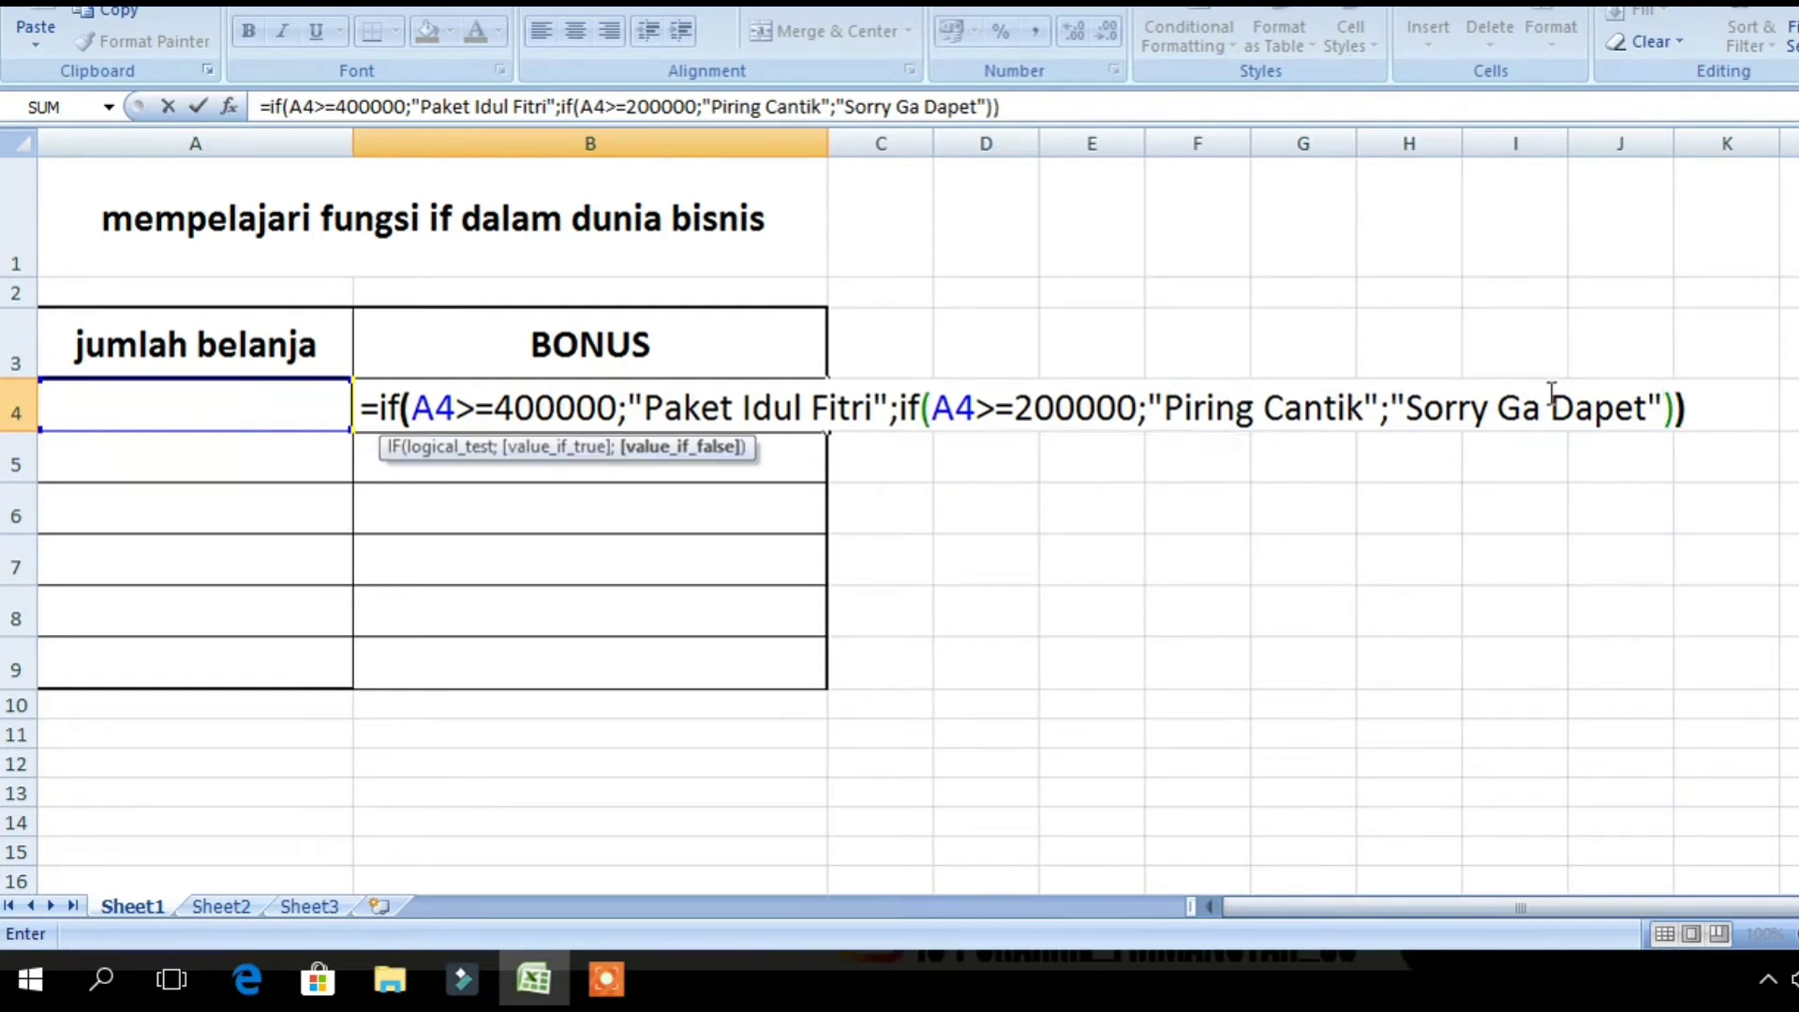
{"action": "type", "text": ")"}
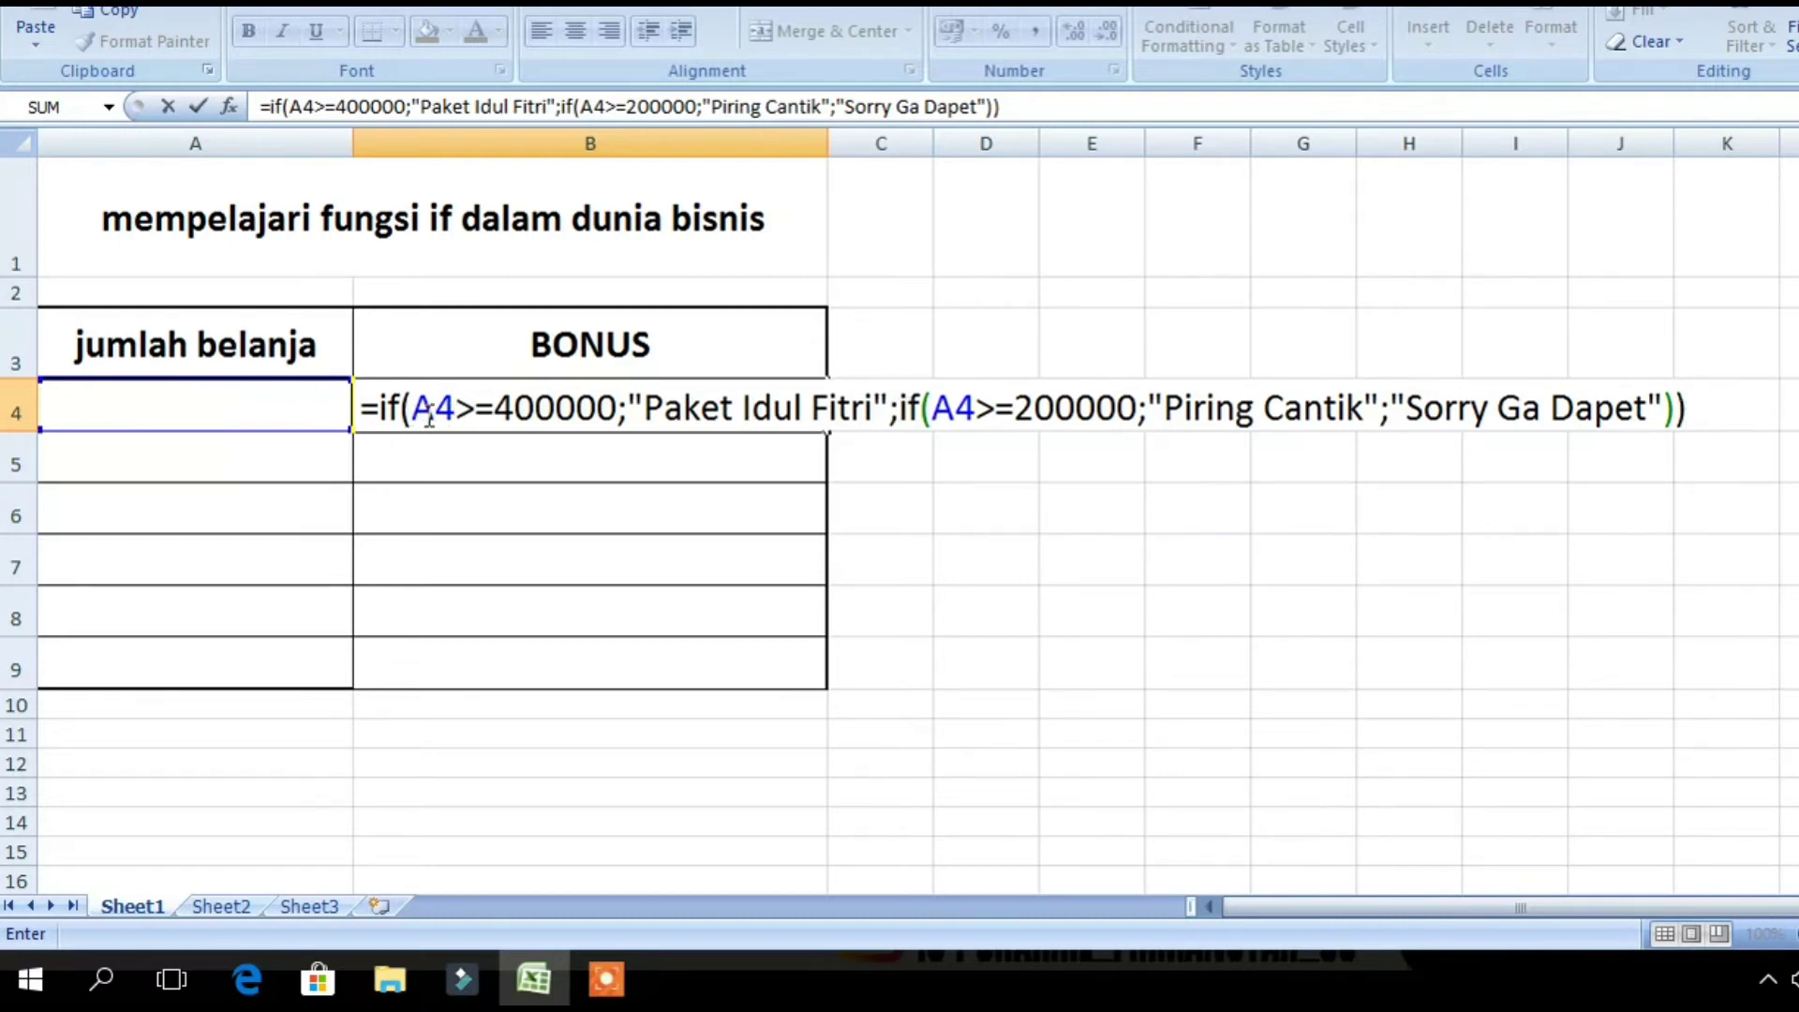
{"action": "key", "text": "Return"}
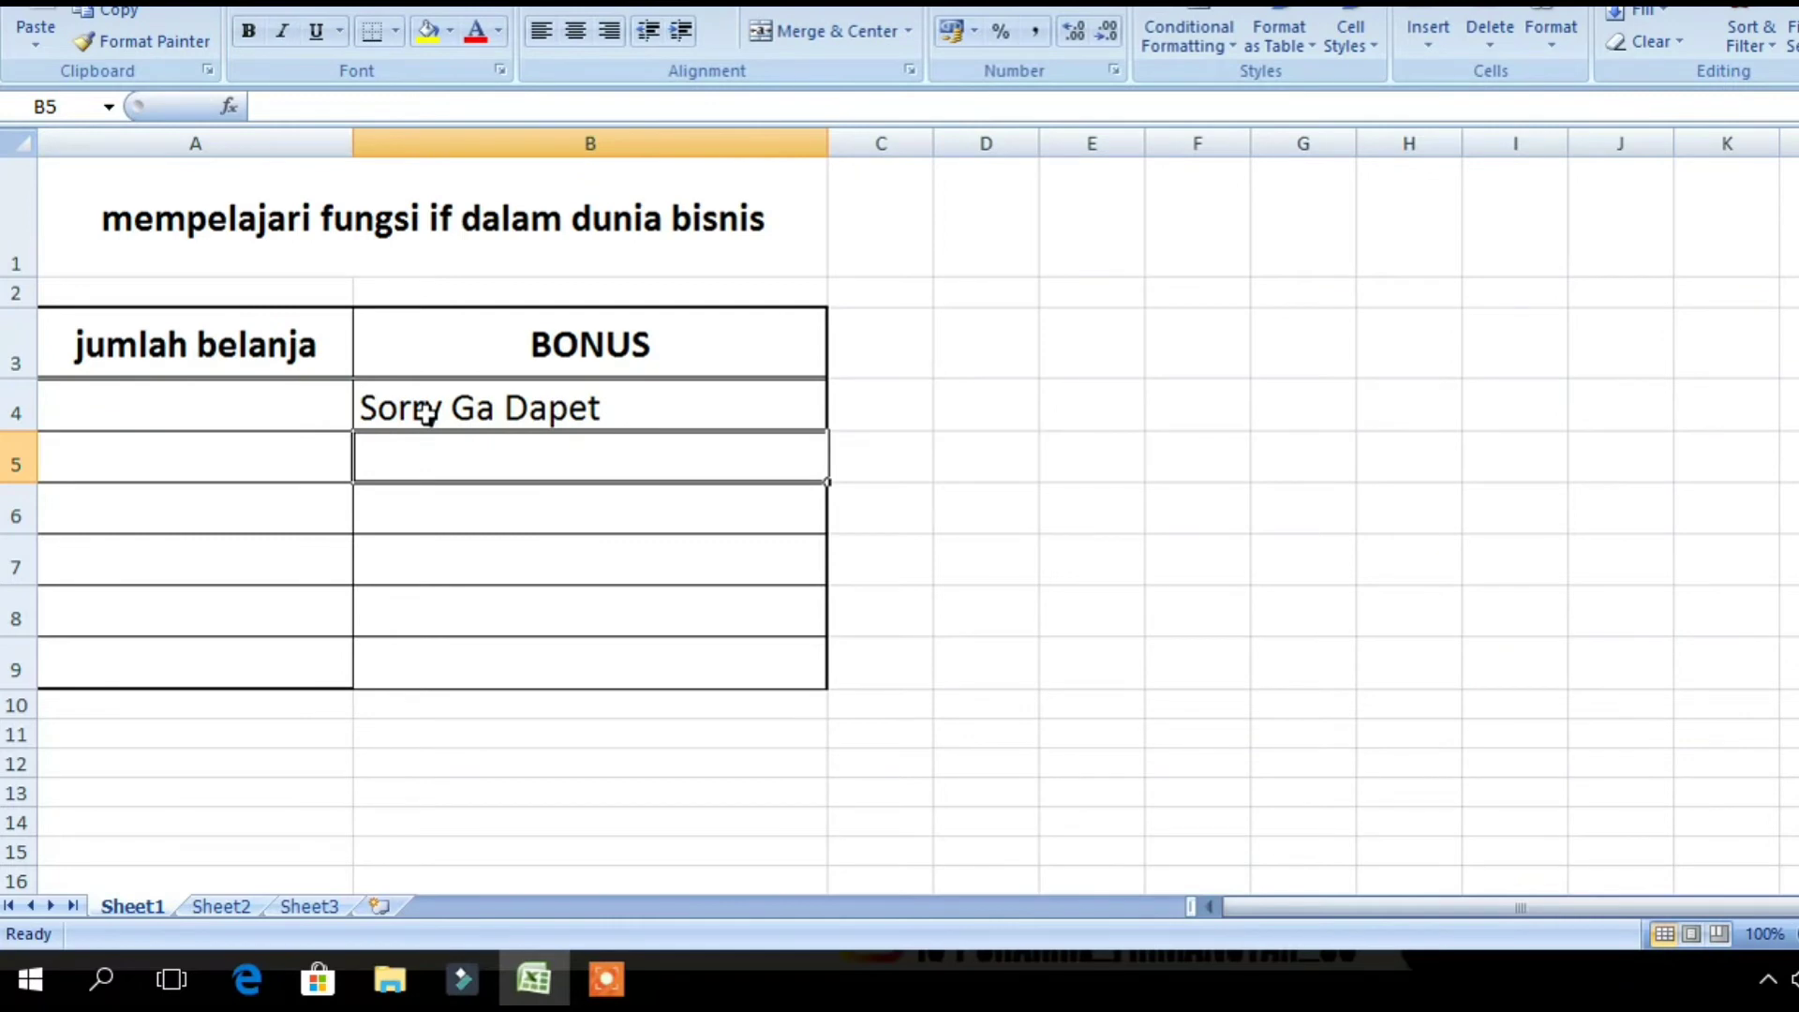
Test A4 with 0, then enter 400000 so B4 returns Paket Idul Fitri.
{"action": "left_click", "coordinate": [303, 403]}
{"action": "type", "text": "0"}
{"action": "key", "text": "Return"}
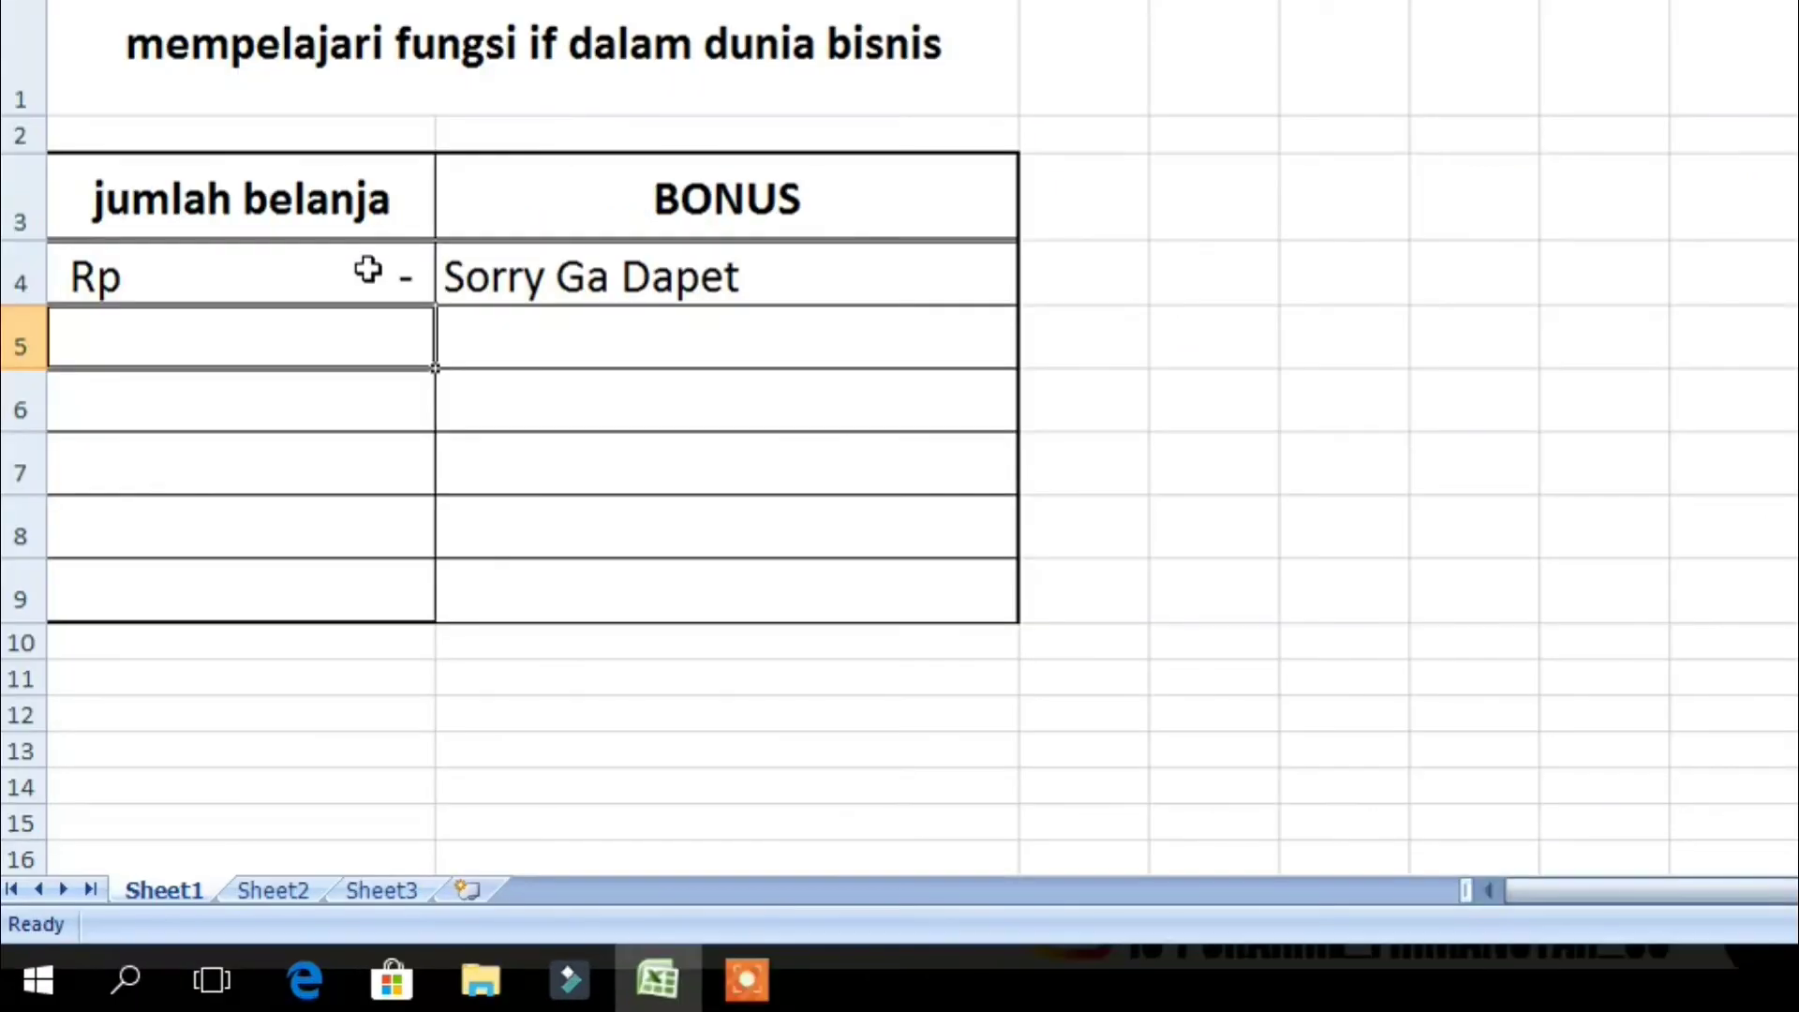
{"action": "left_click", "coordinate": [367, 269]}
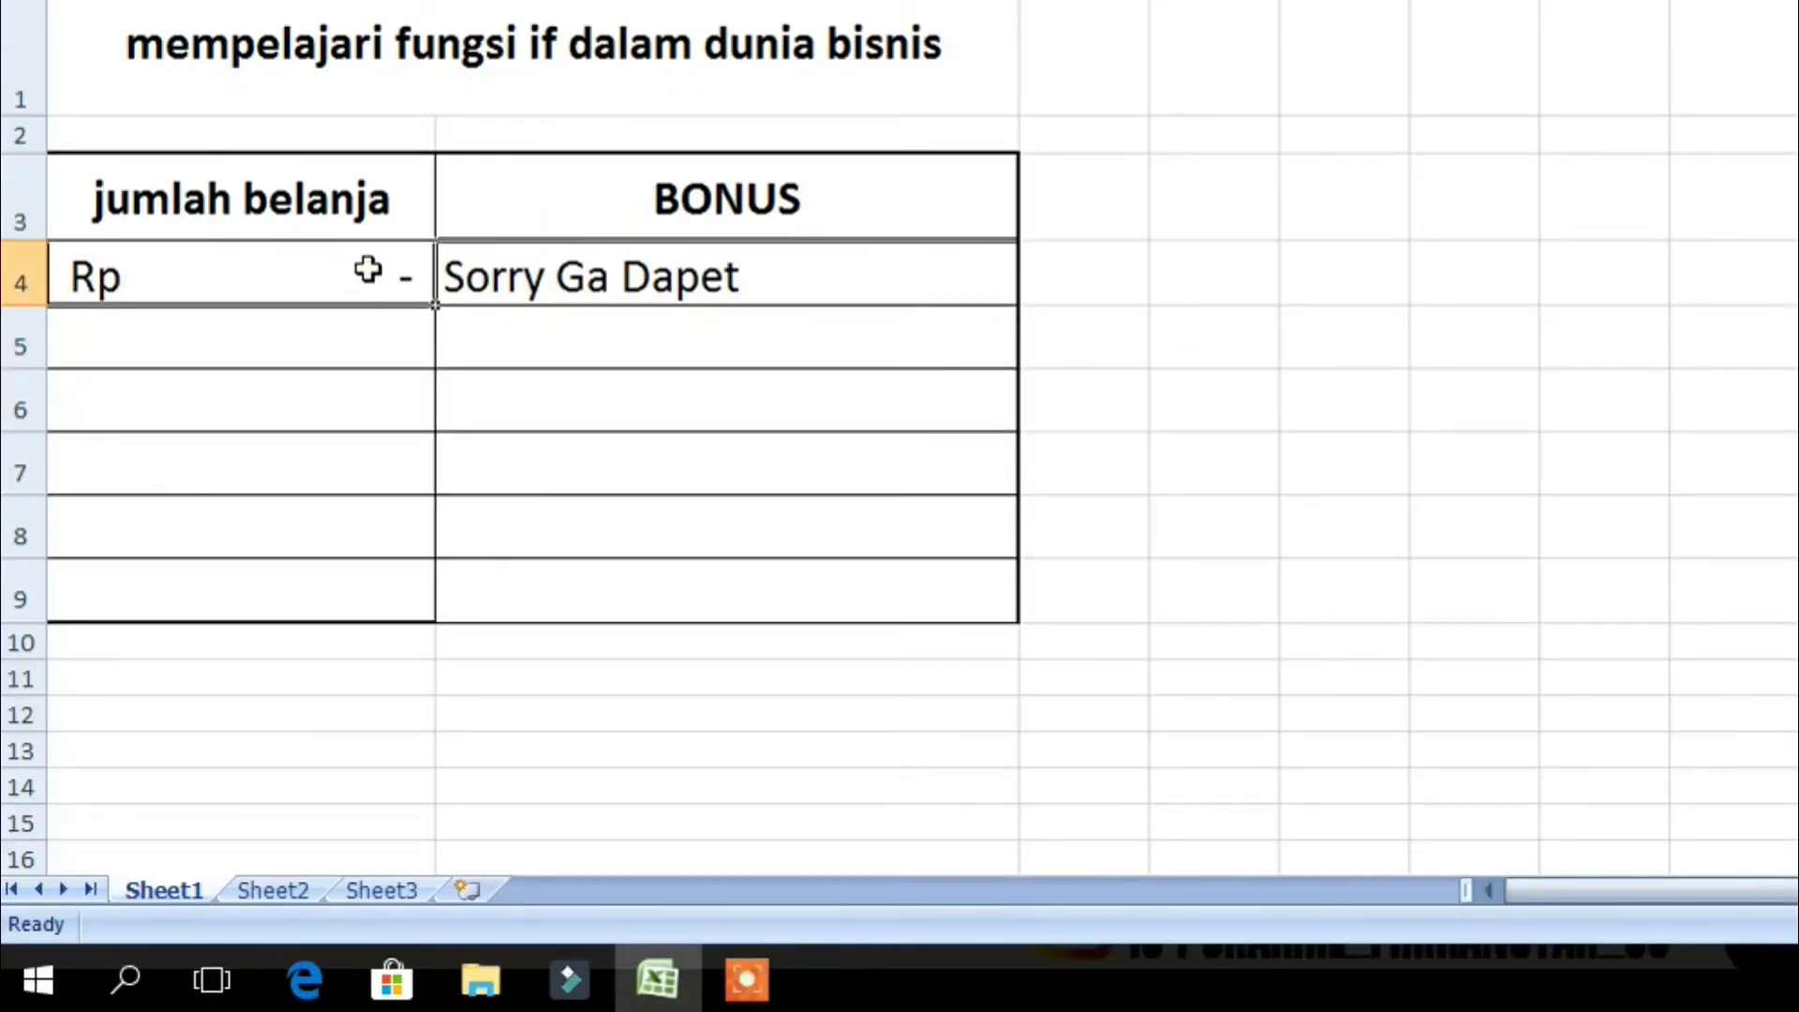
{"action": "type", "text": "400"}
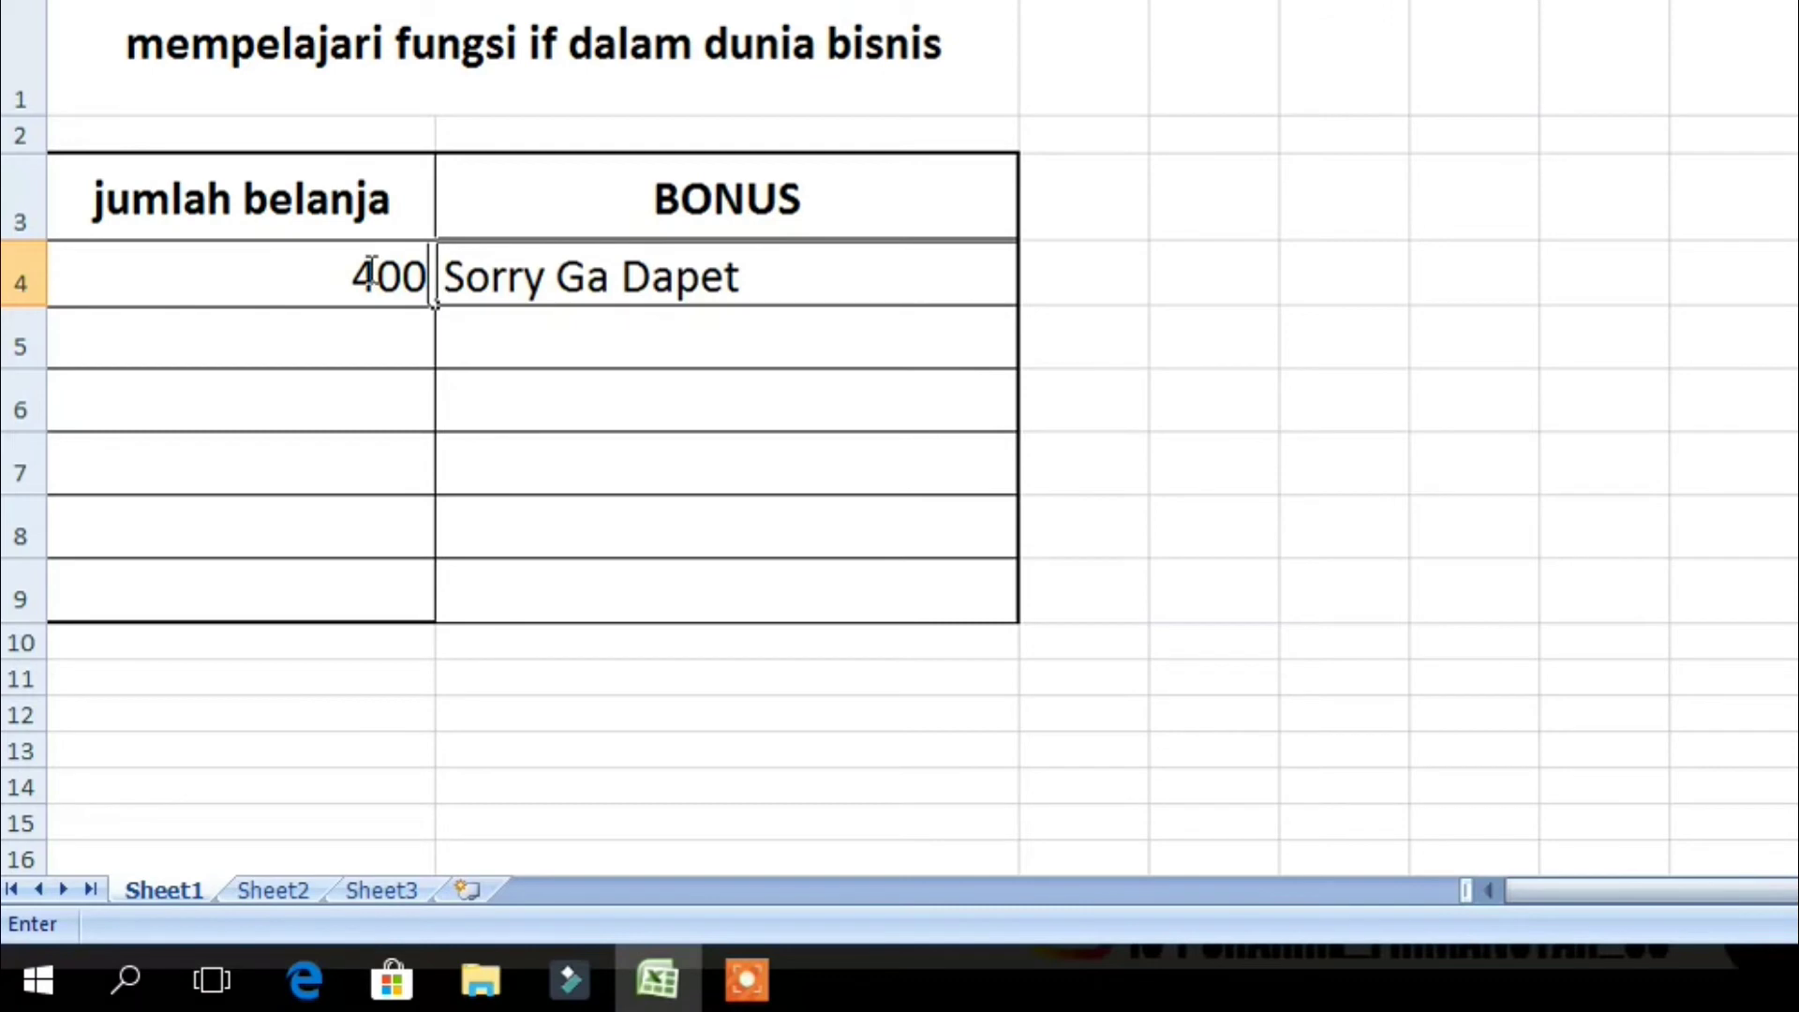
{"action": "type", "text": "000"}
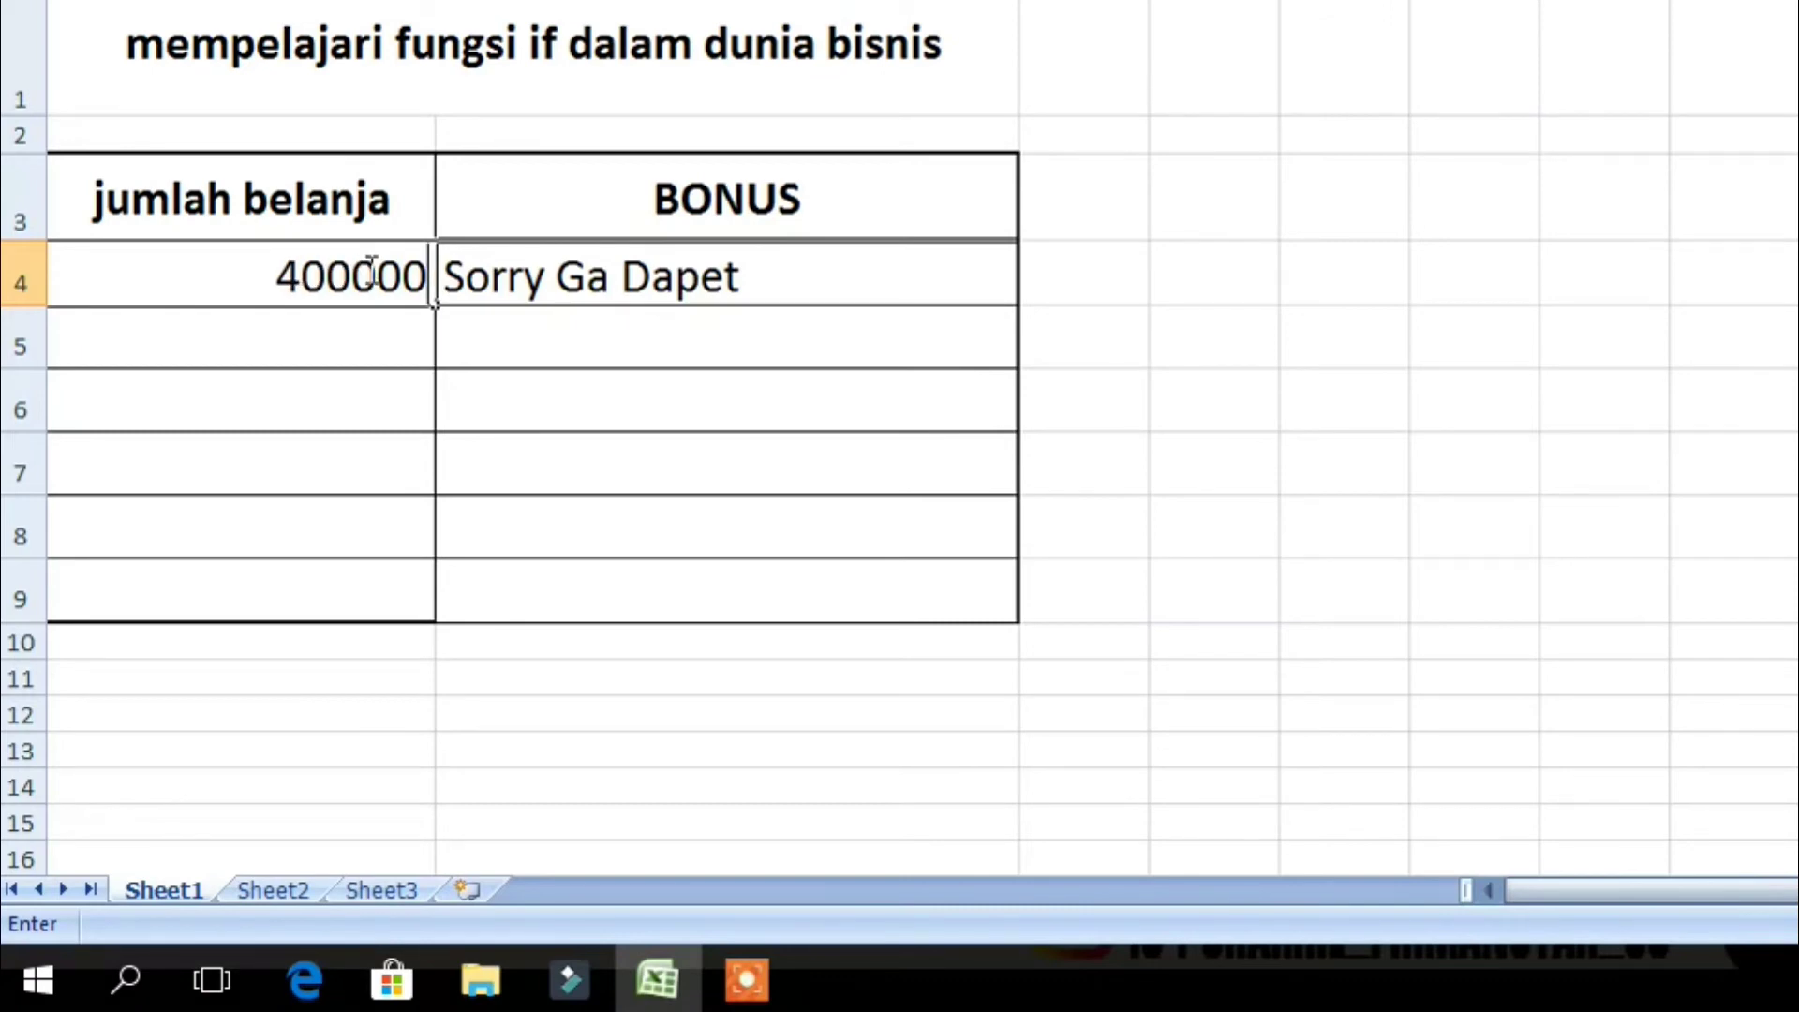
{"action": "key", "text": "Return"}
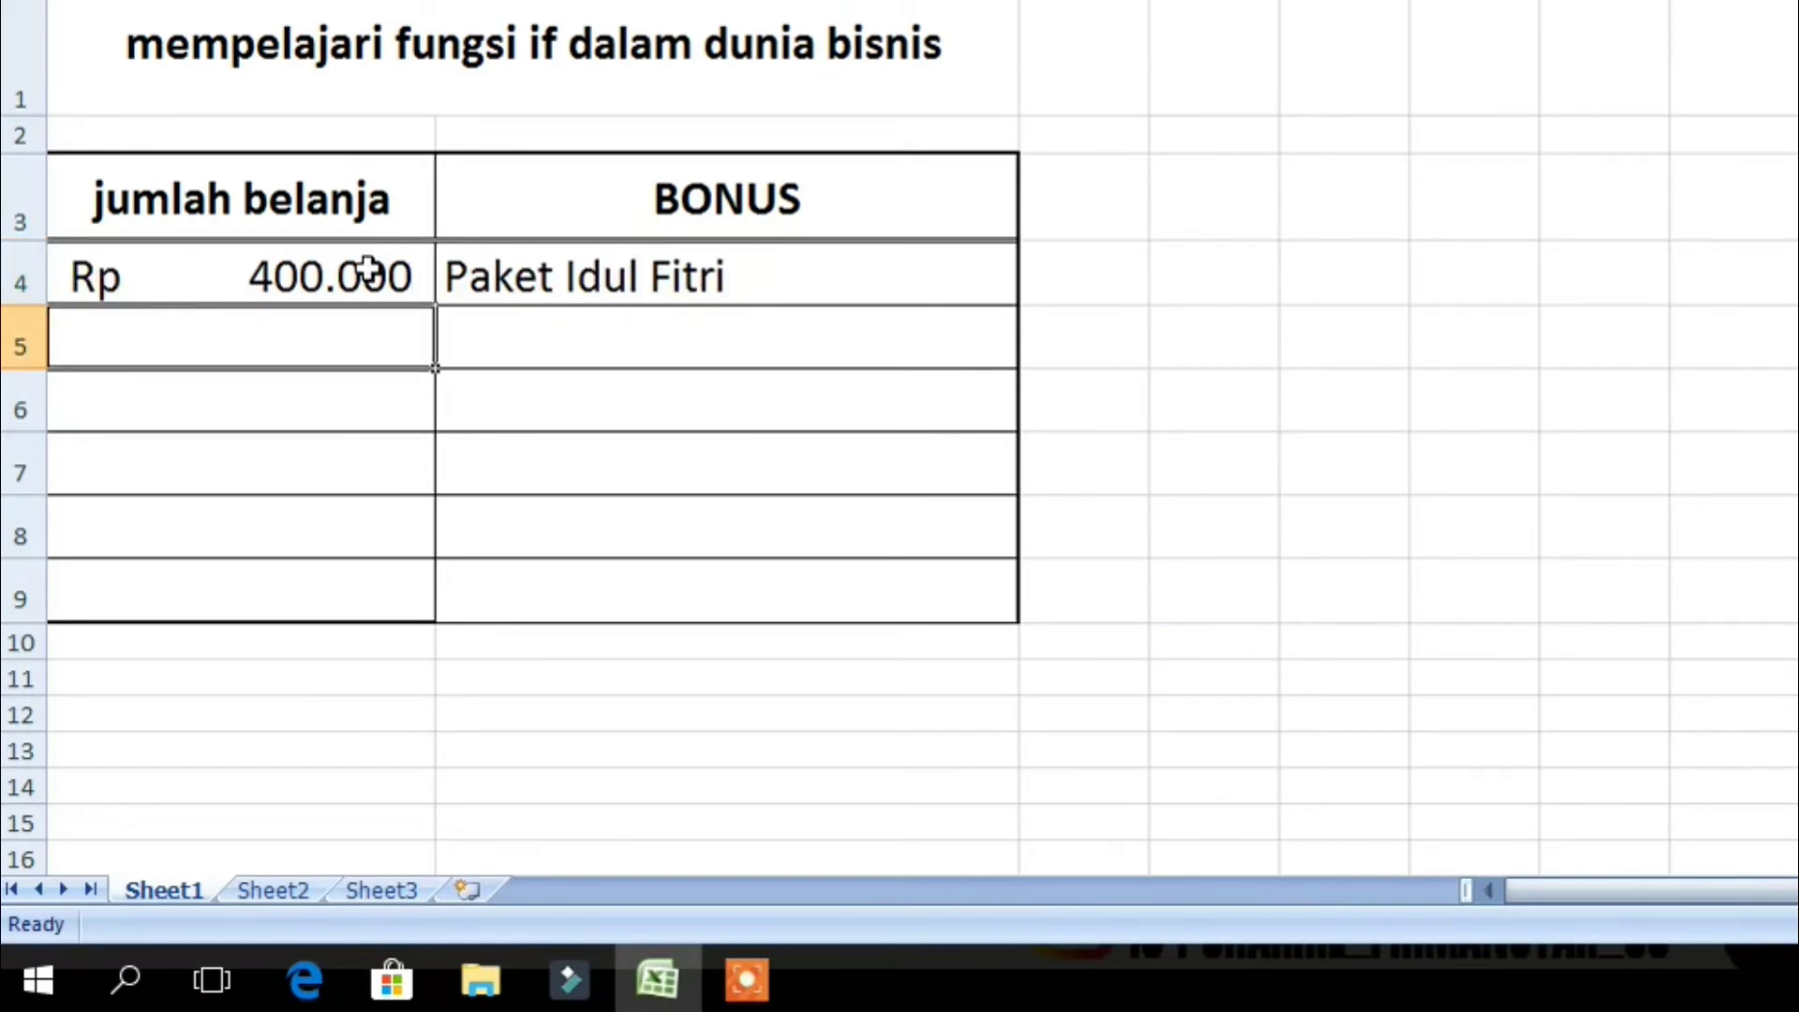
{"action": "left_click", "coordinate": [536, 277]}
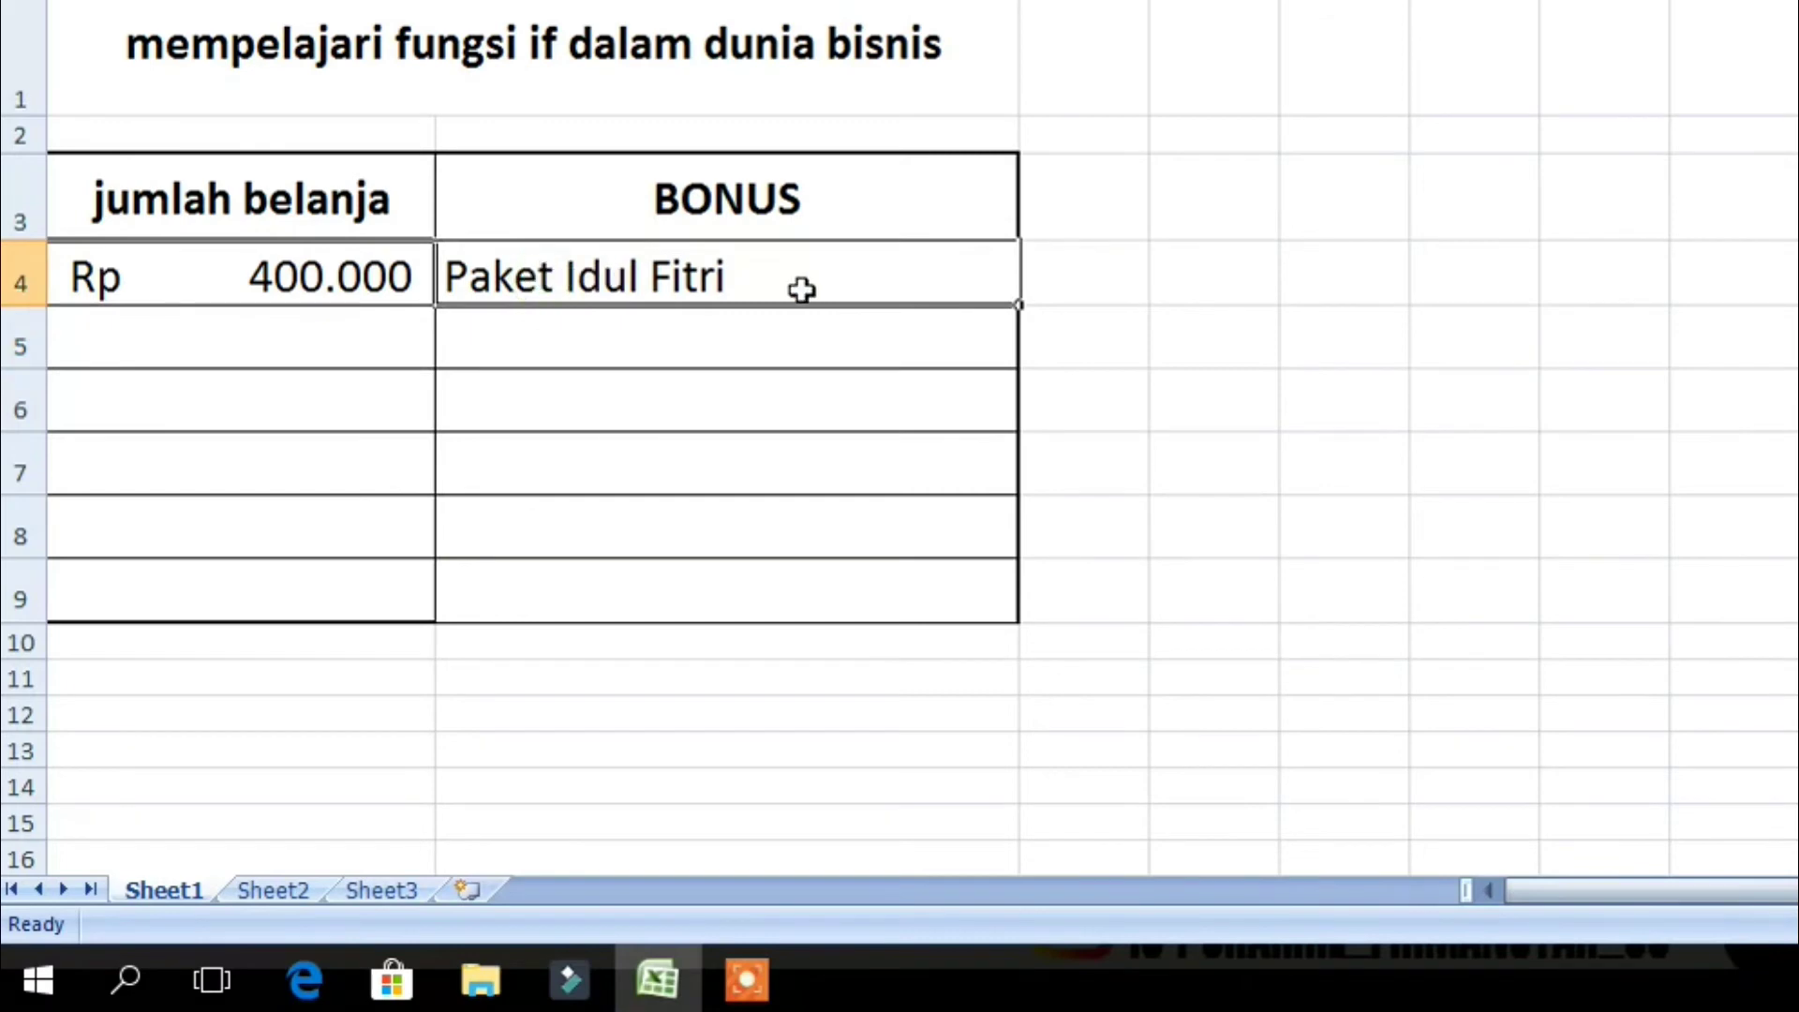
Copy the bonus formula down to B9 and enter 200000 in A5.
{"action": "left_click_drag", "start_coordinate": [1020, 304], "coordinate": [1007, 603]}
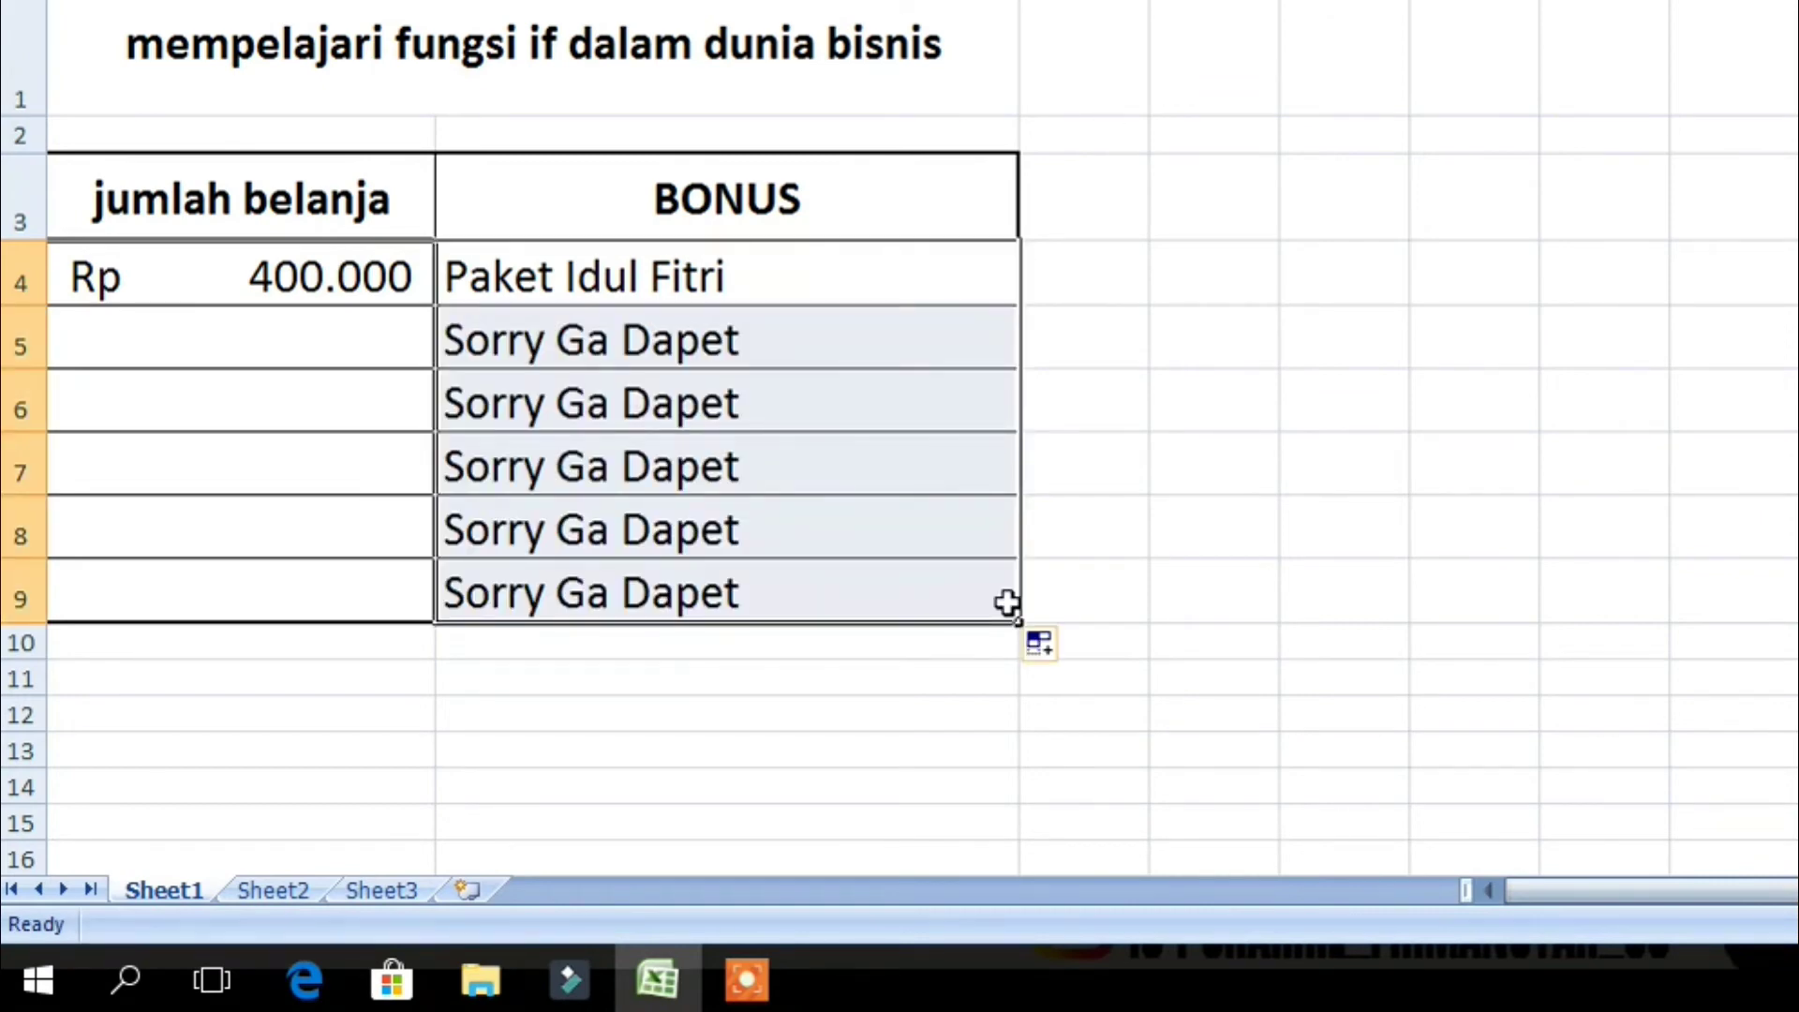
{"action": "left_click", "coordinate": [245, 338]}
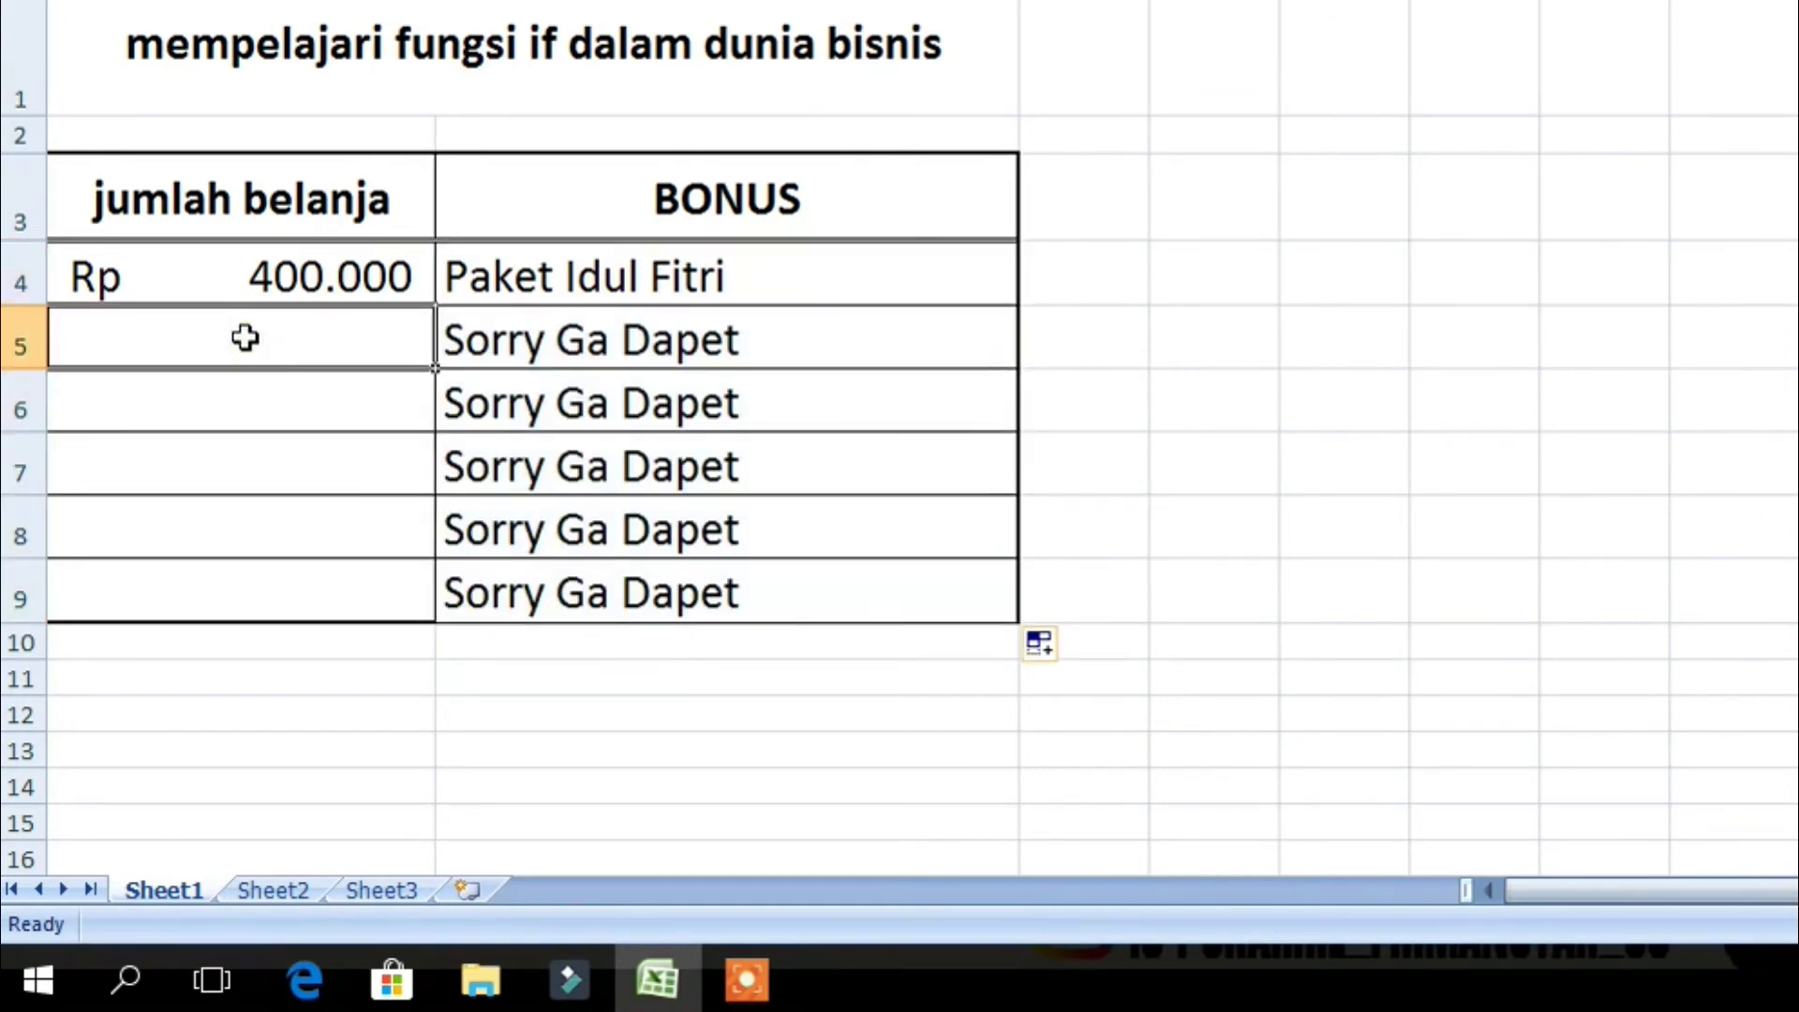
{"action": "type", "text": "200000"}
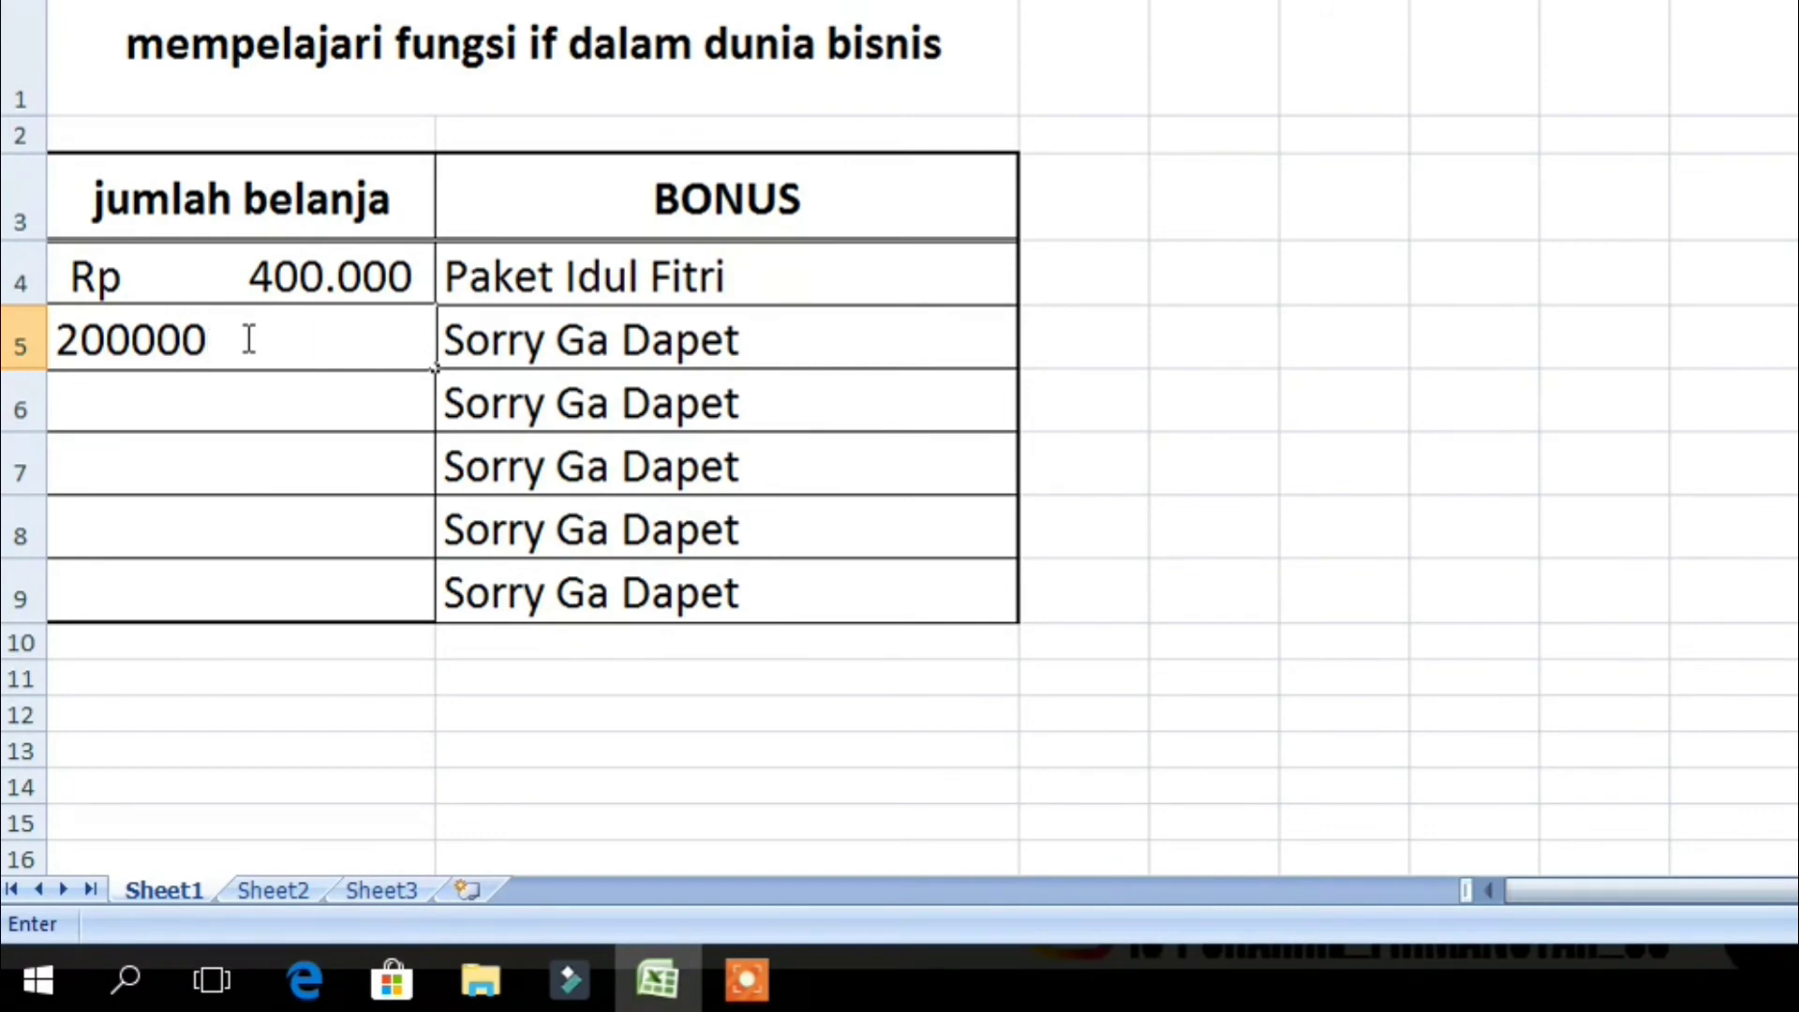
{"action": "key", "text": "Return"}
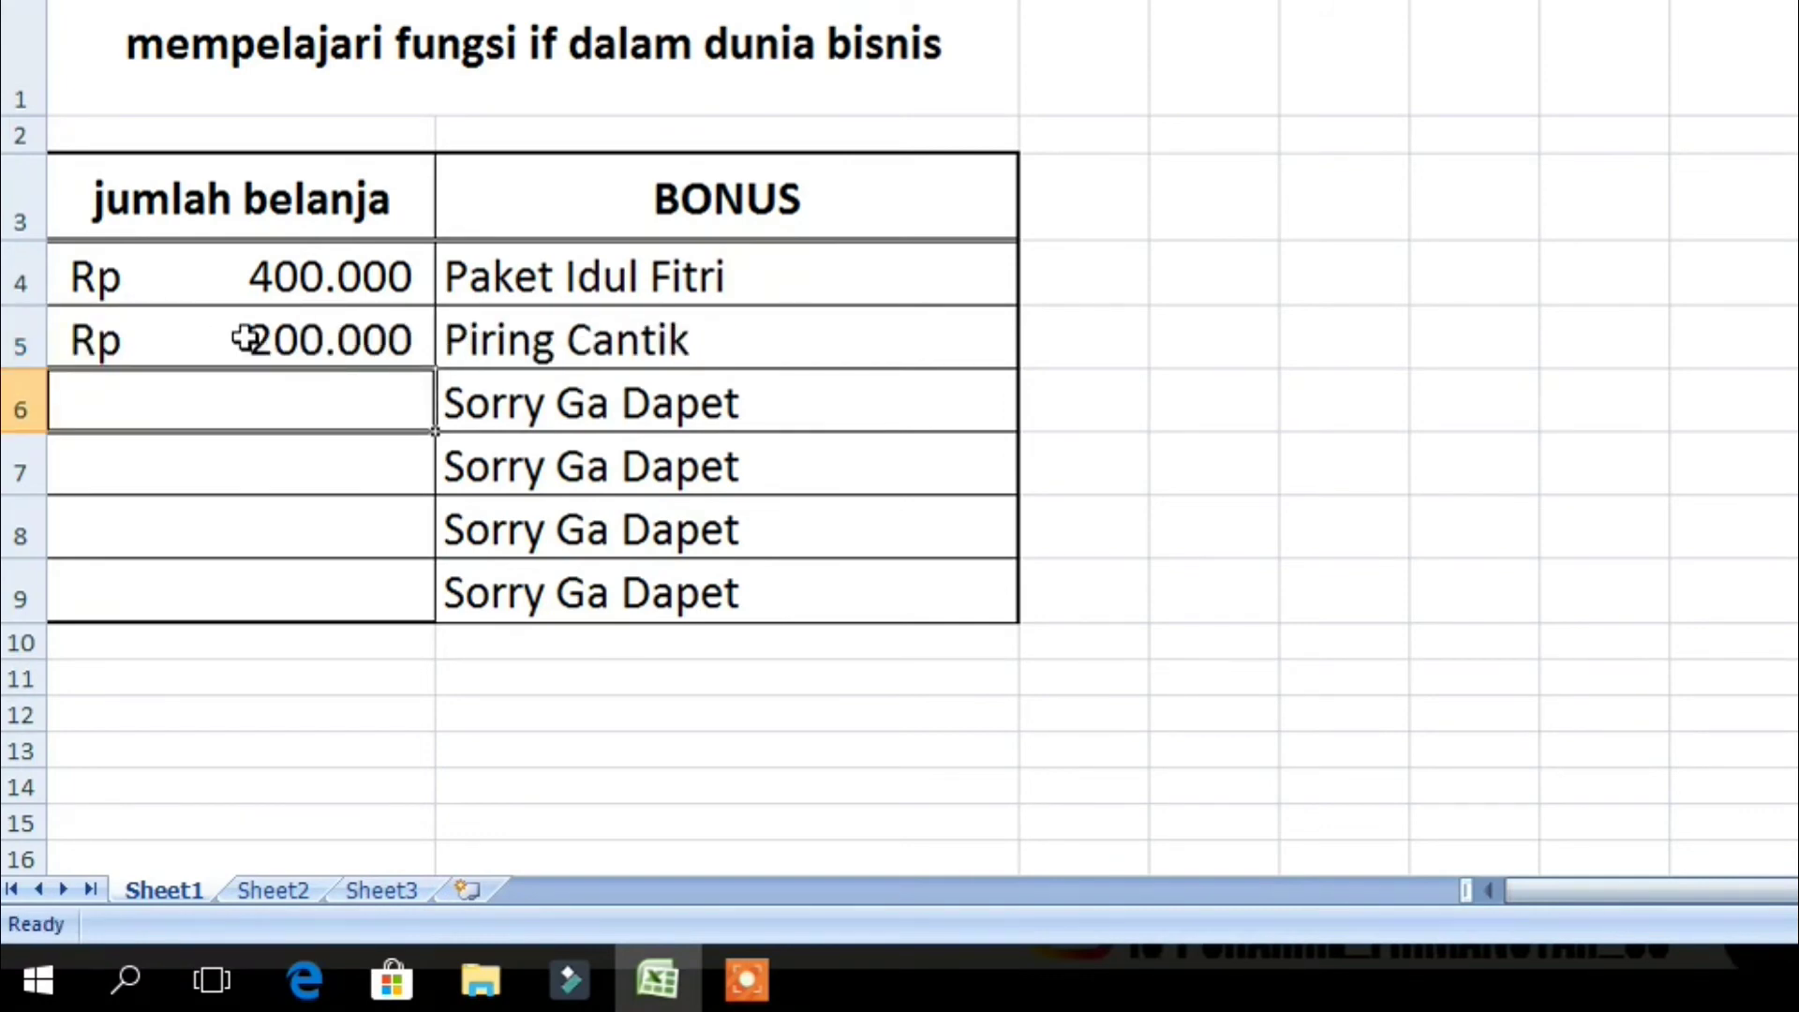
Enter shopping amounts 250000, 500000, 100000 and 230000 in A6:A9, then check B9.
{"action": "type", "text": "250"}
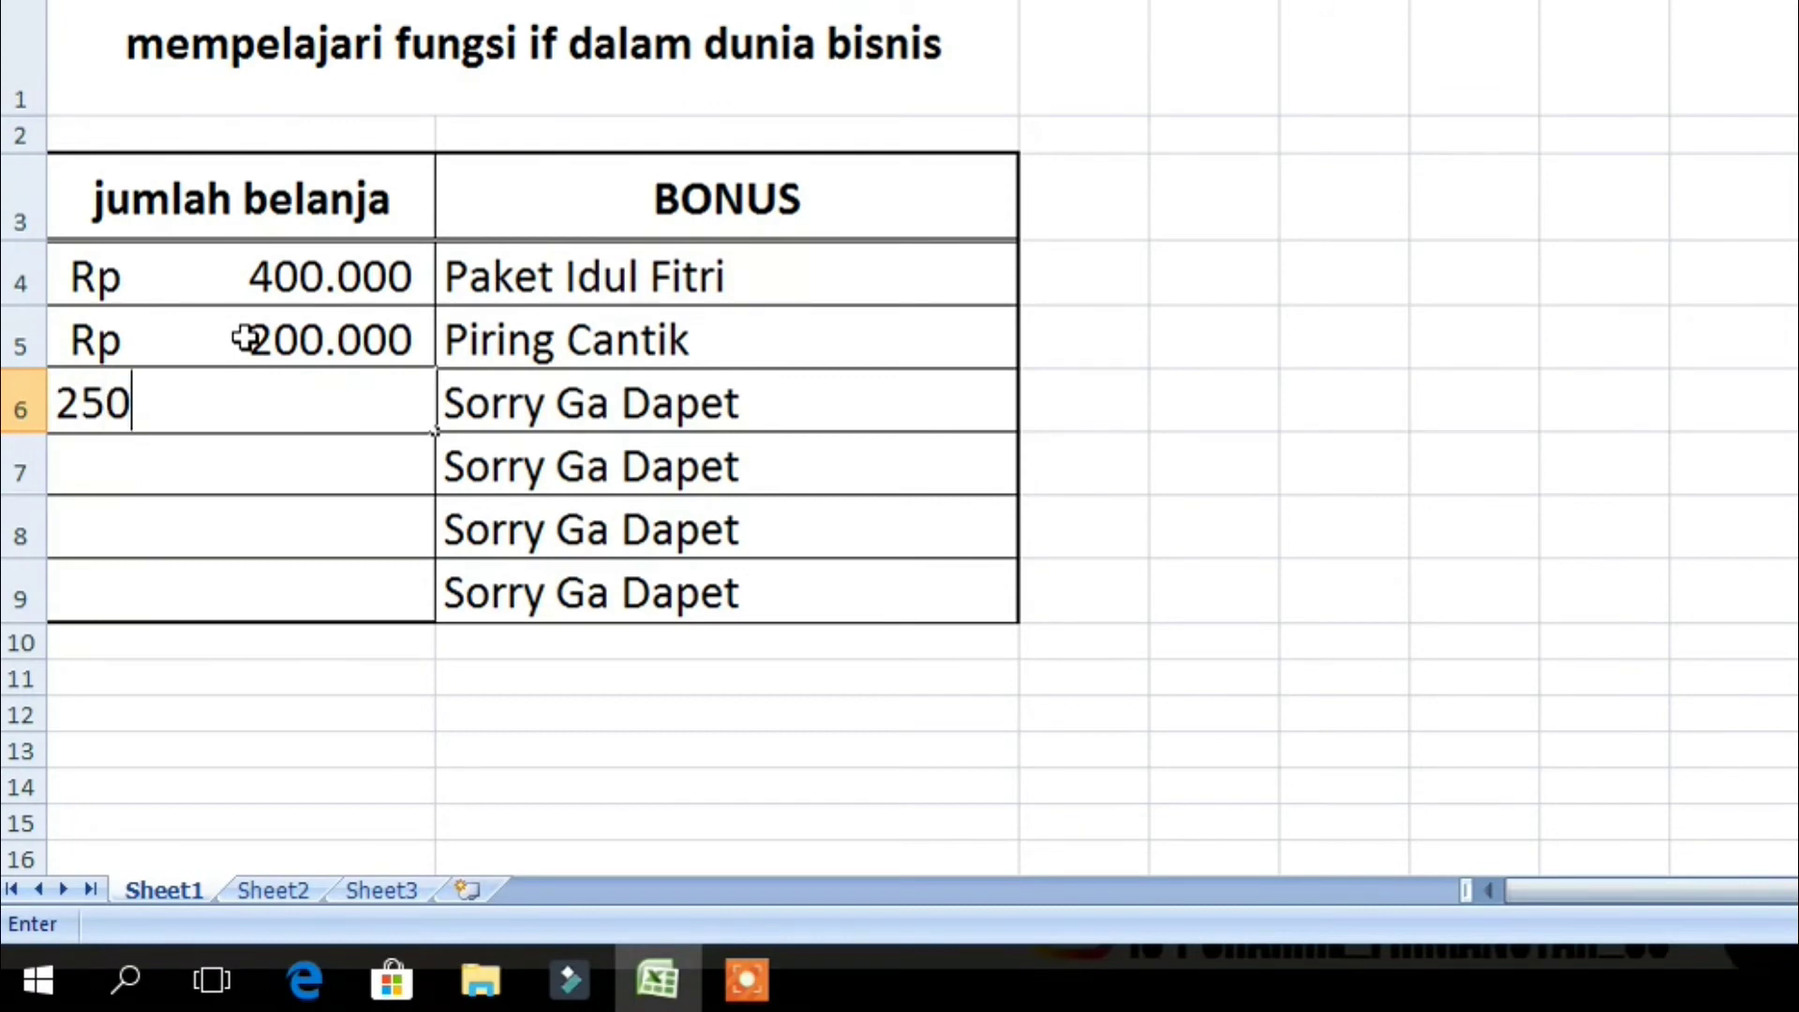
{"action": "type", "text": "000"}
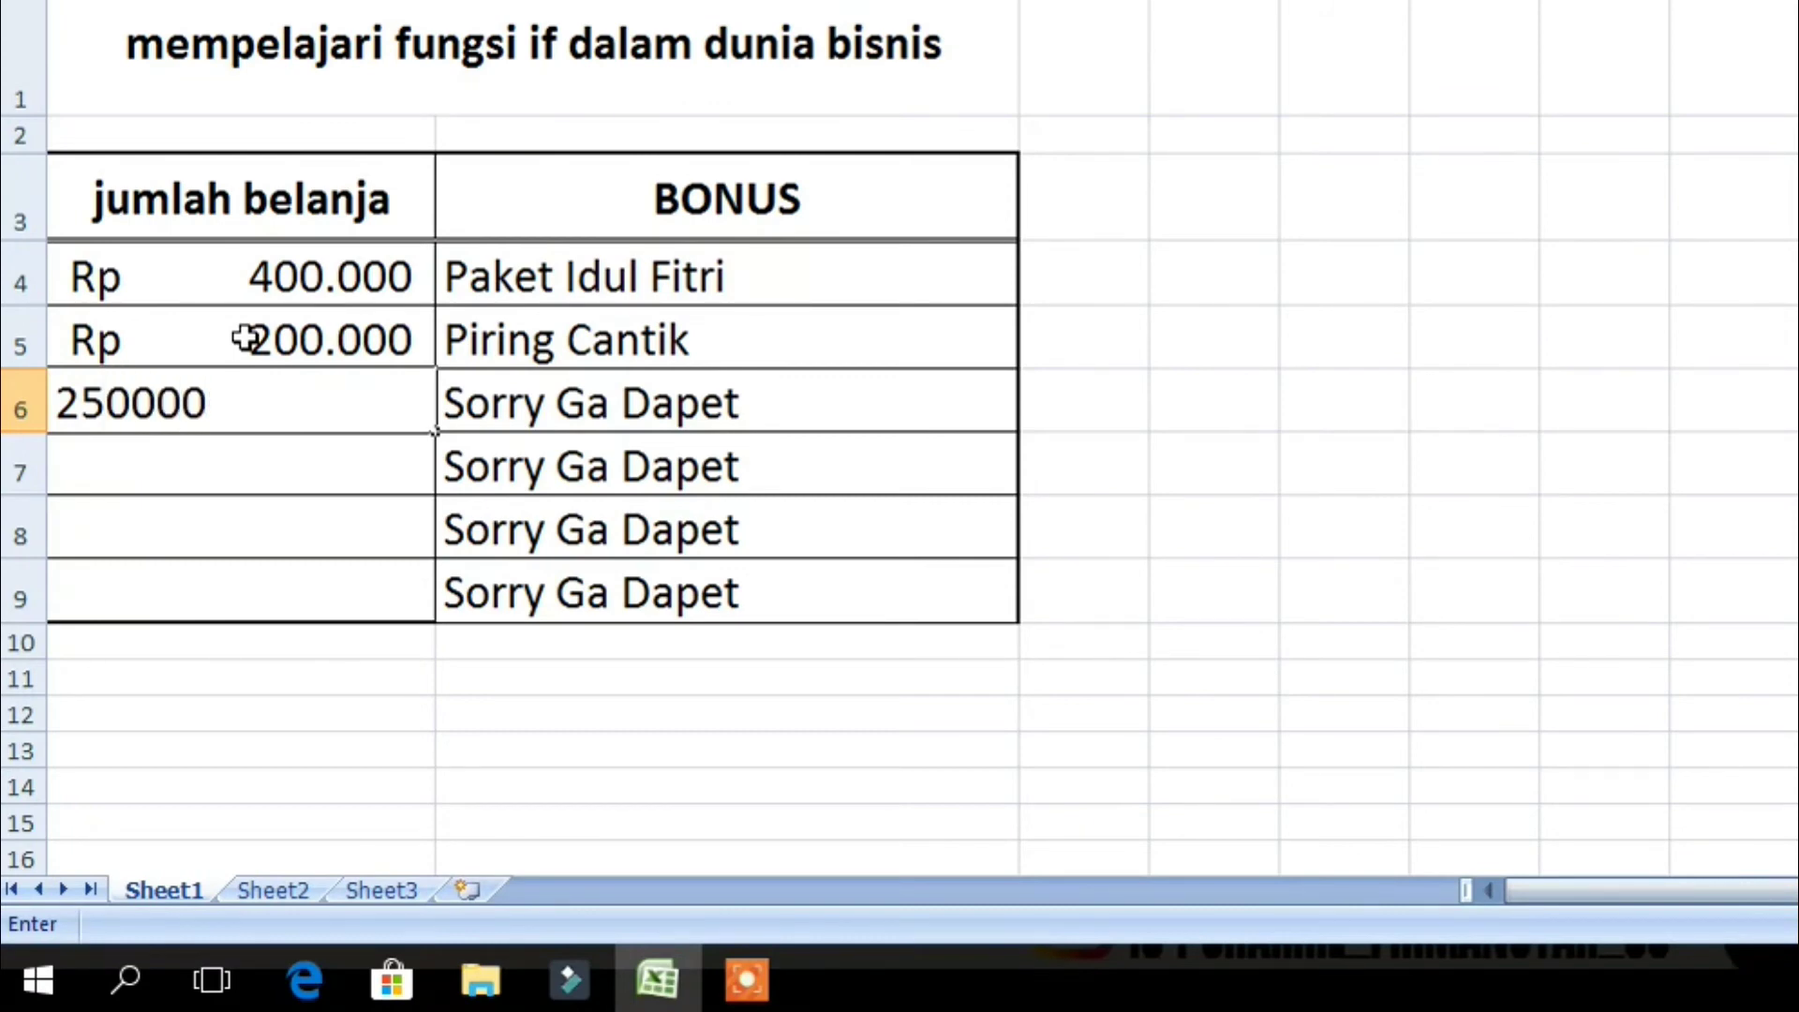
{"action": "key", "text": "Return"}
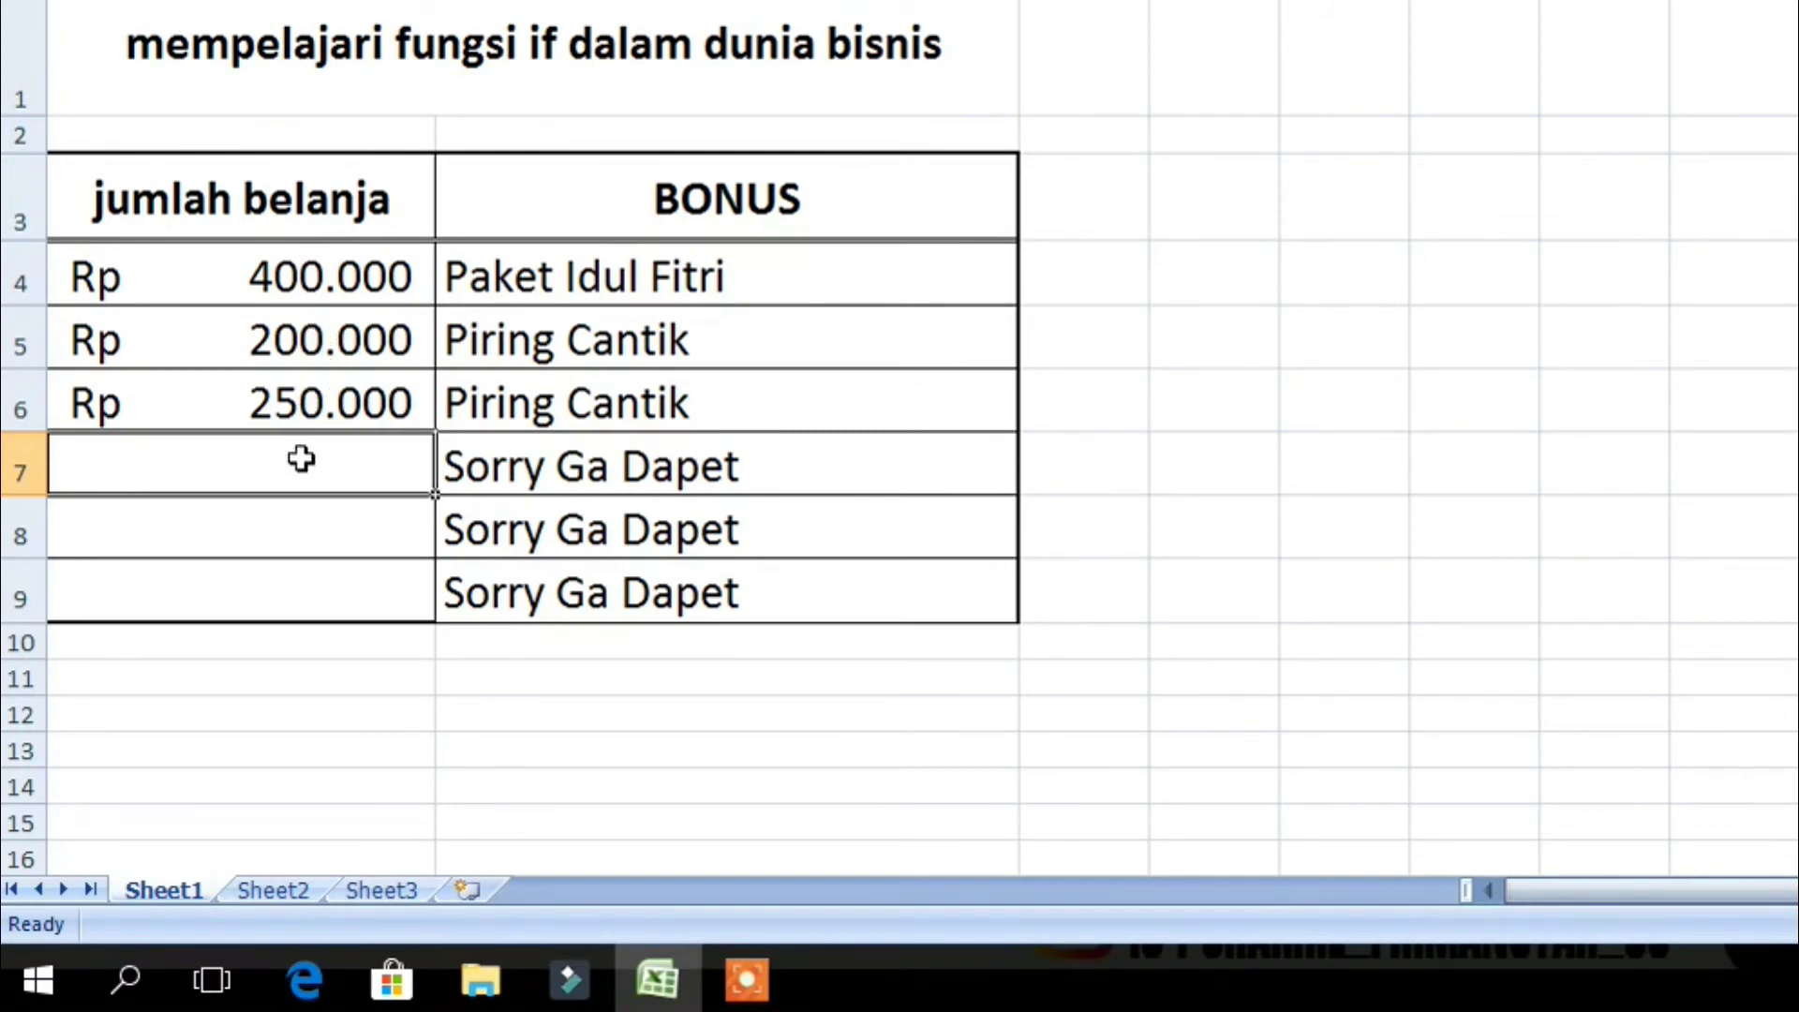
{"action": "type", "text": "500000"}
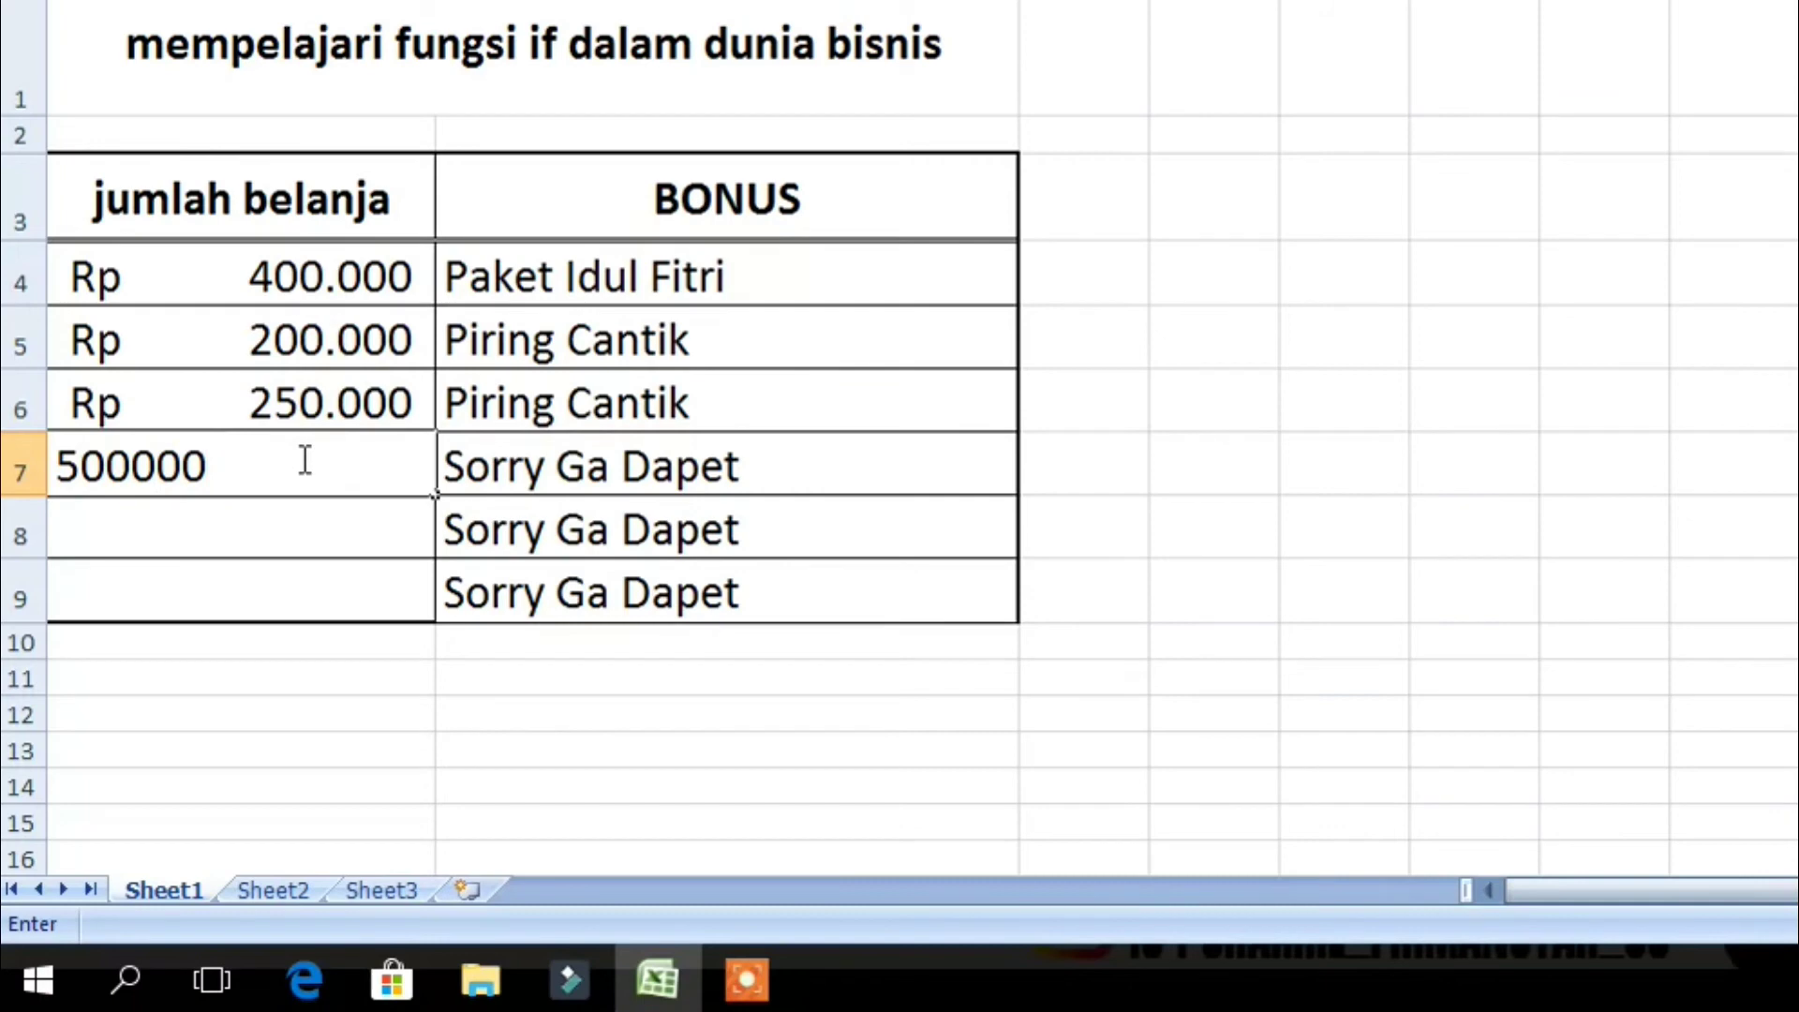
{"action": "key", "text": "Return"}
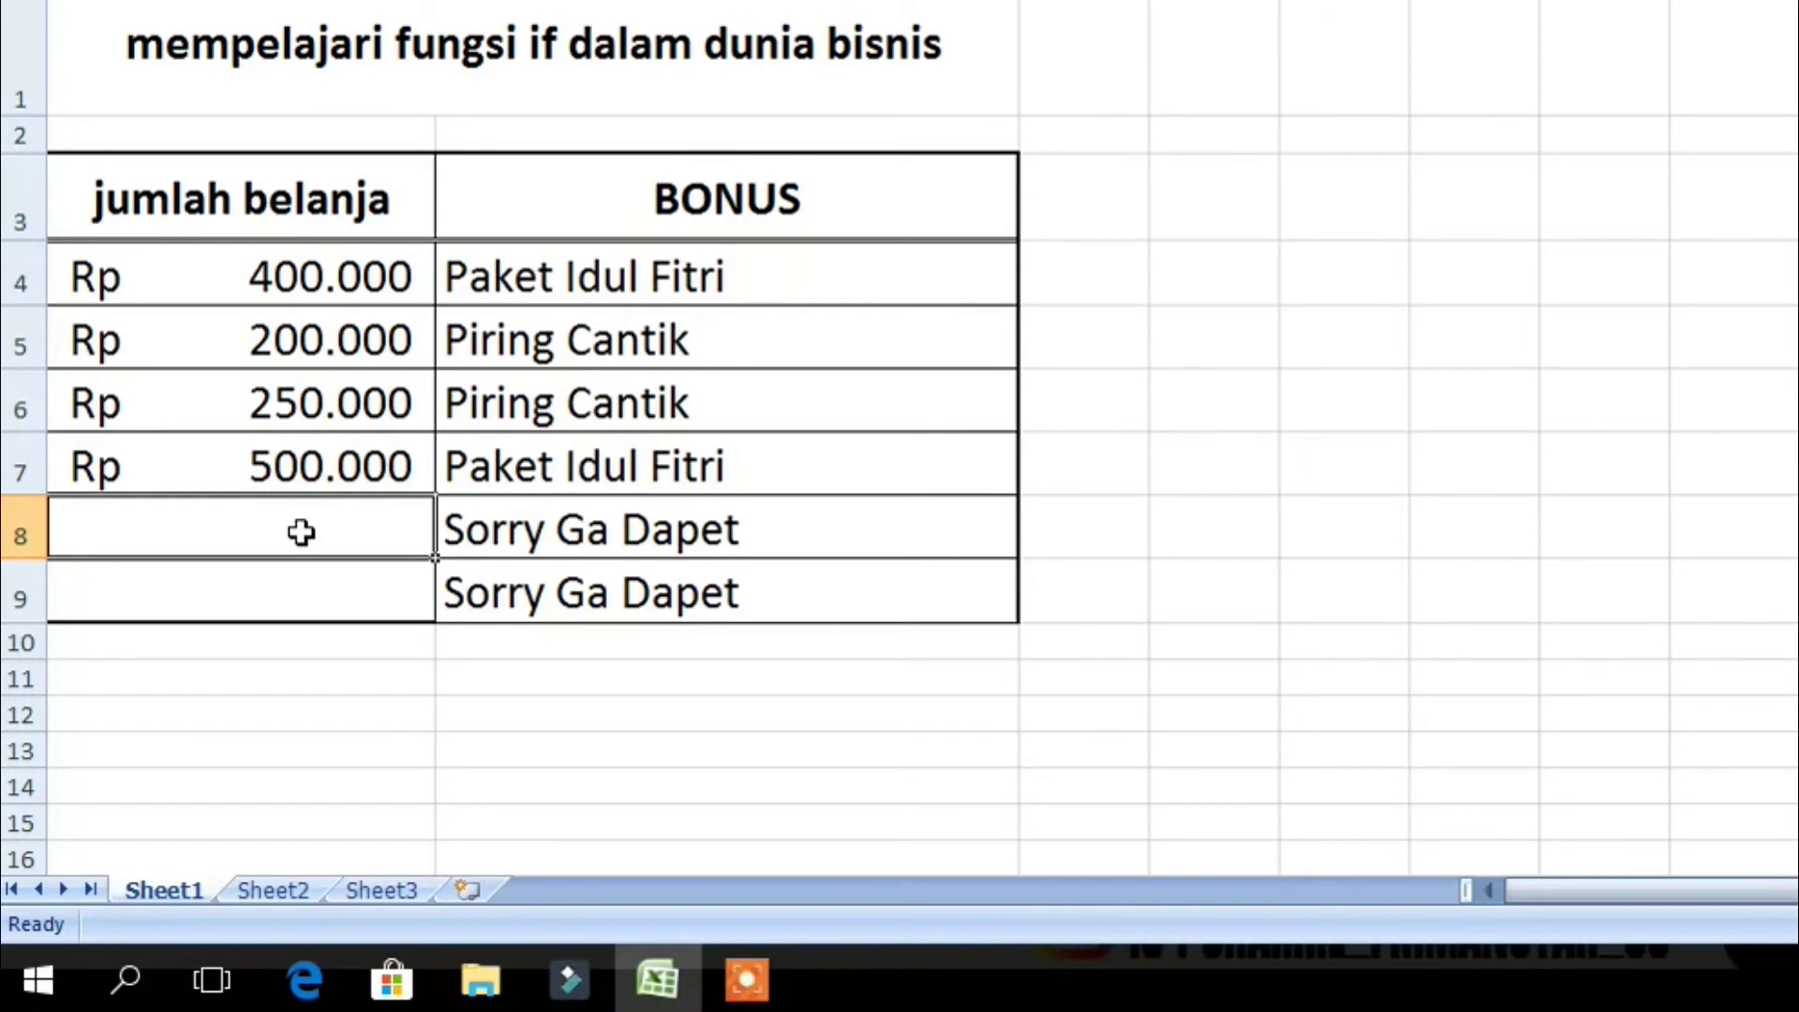
{"action": "type", "text": "100000"}
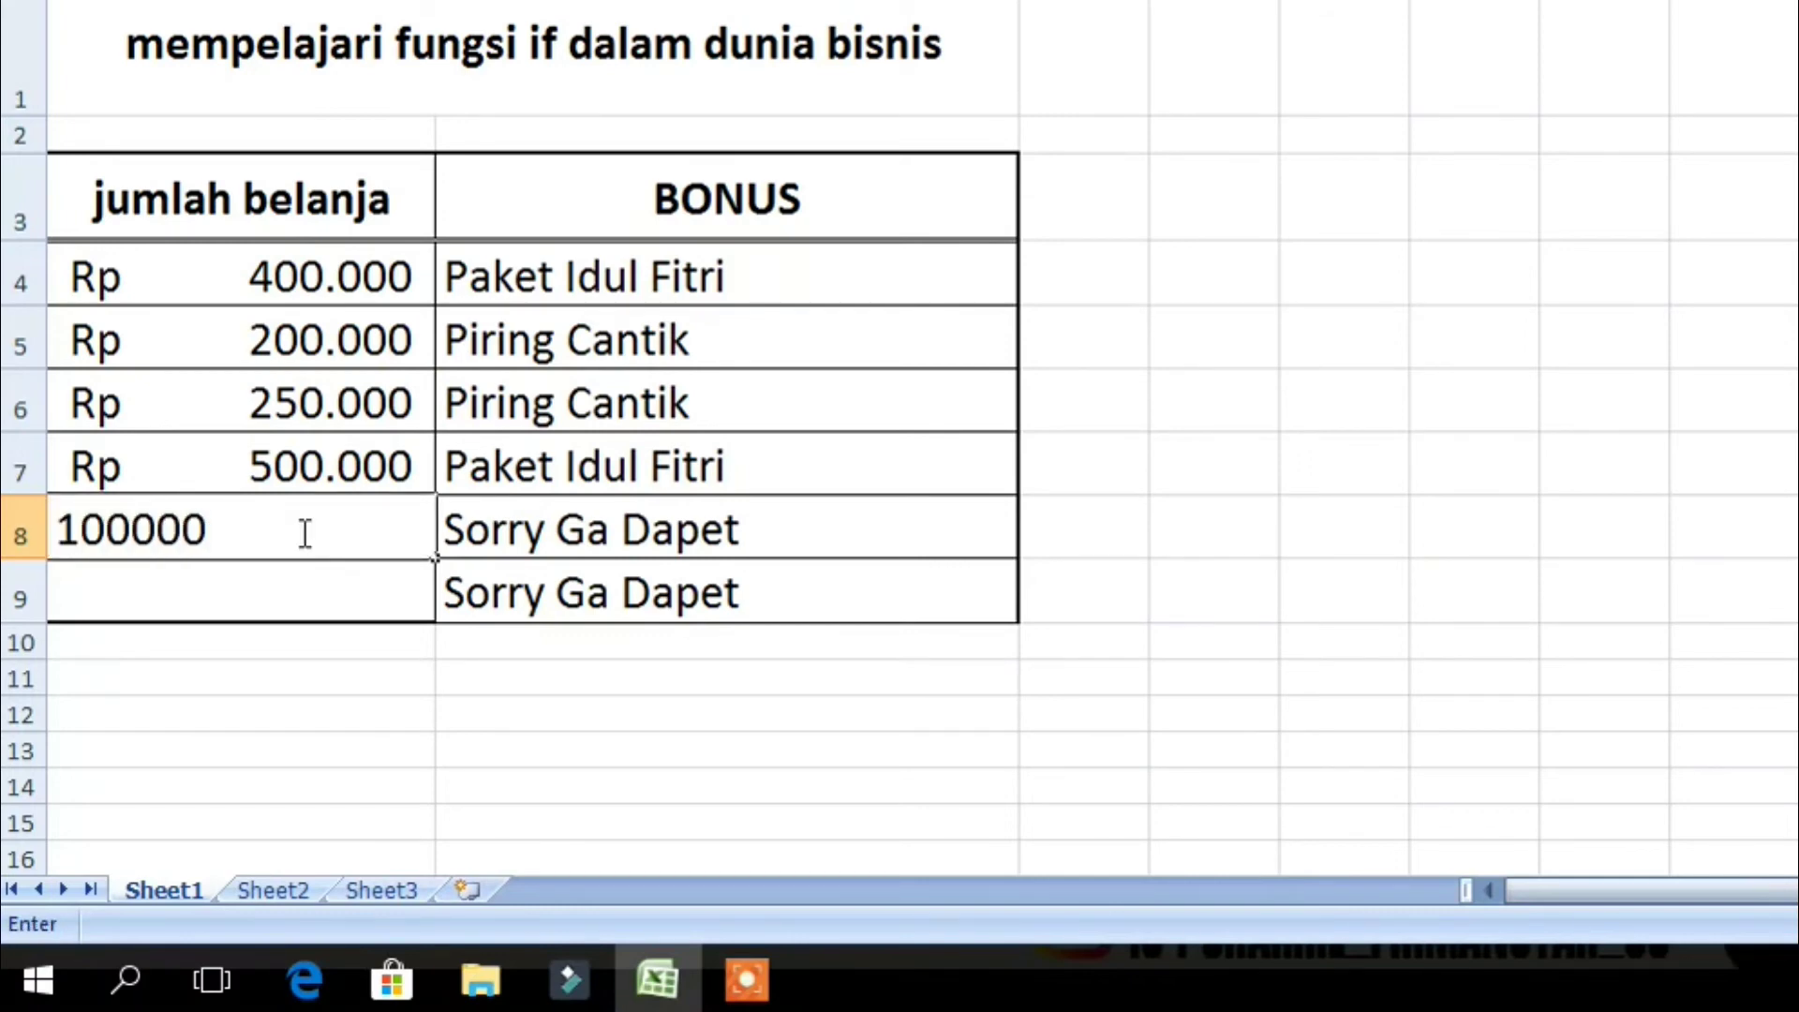
{"action": "key", "text": "Return"}
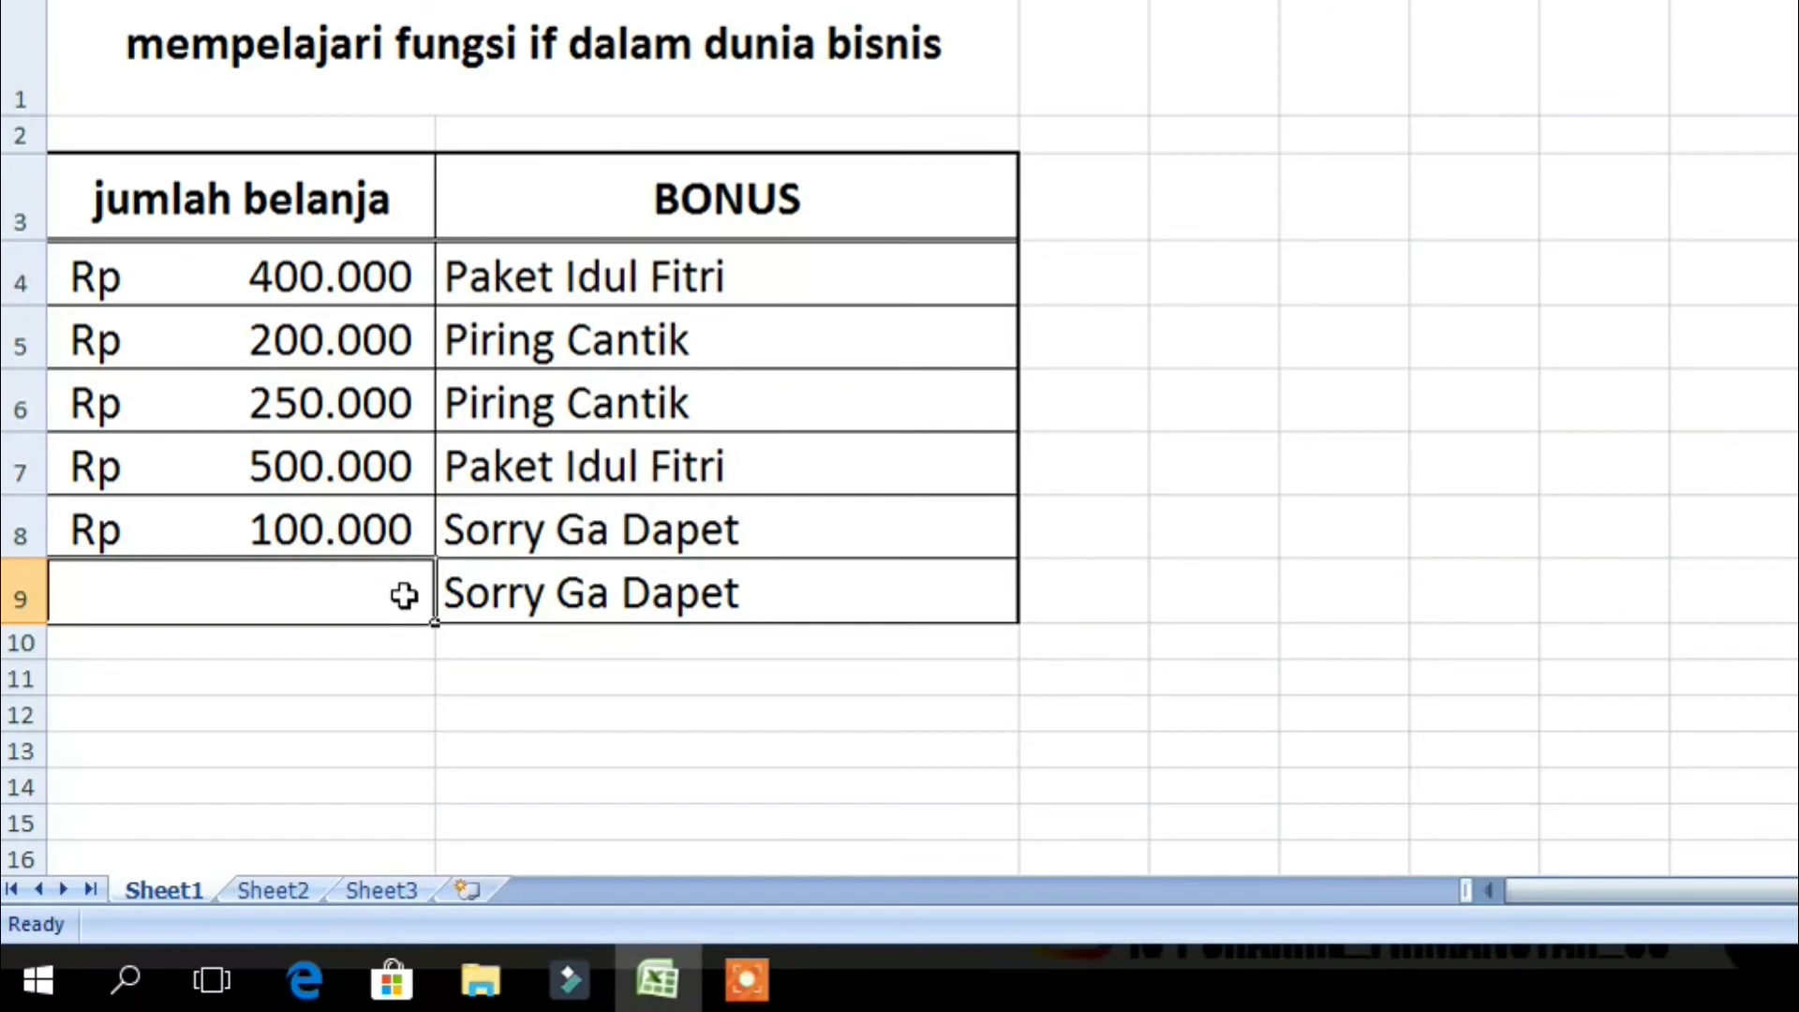
{"action": "type", "text": "2"}
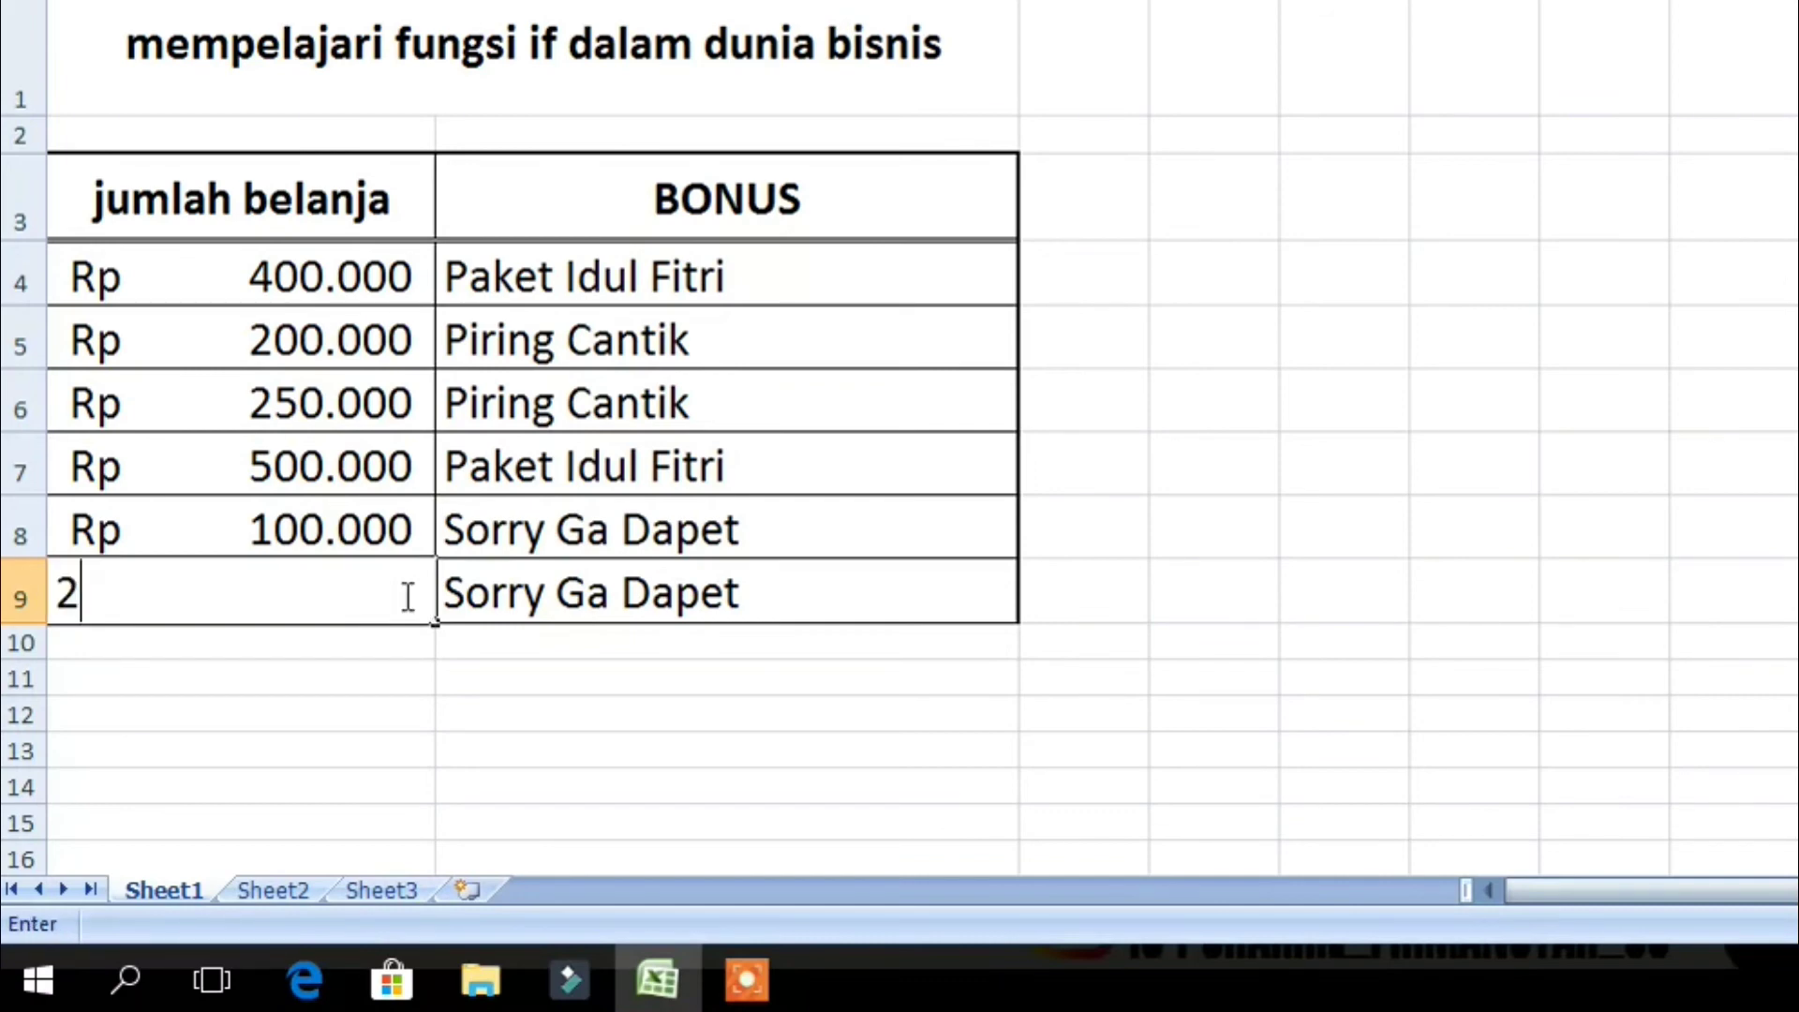
{"action": "type", "text": "30000"}
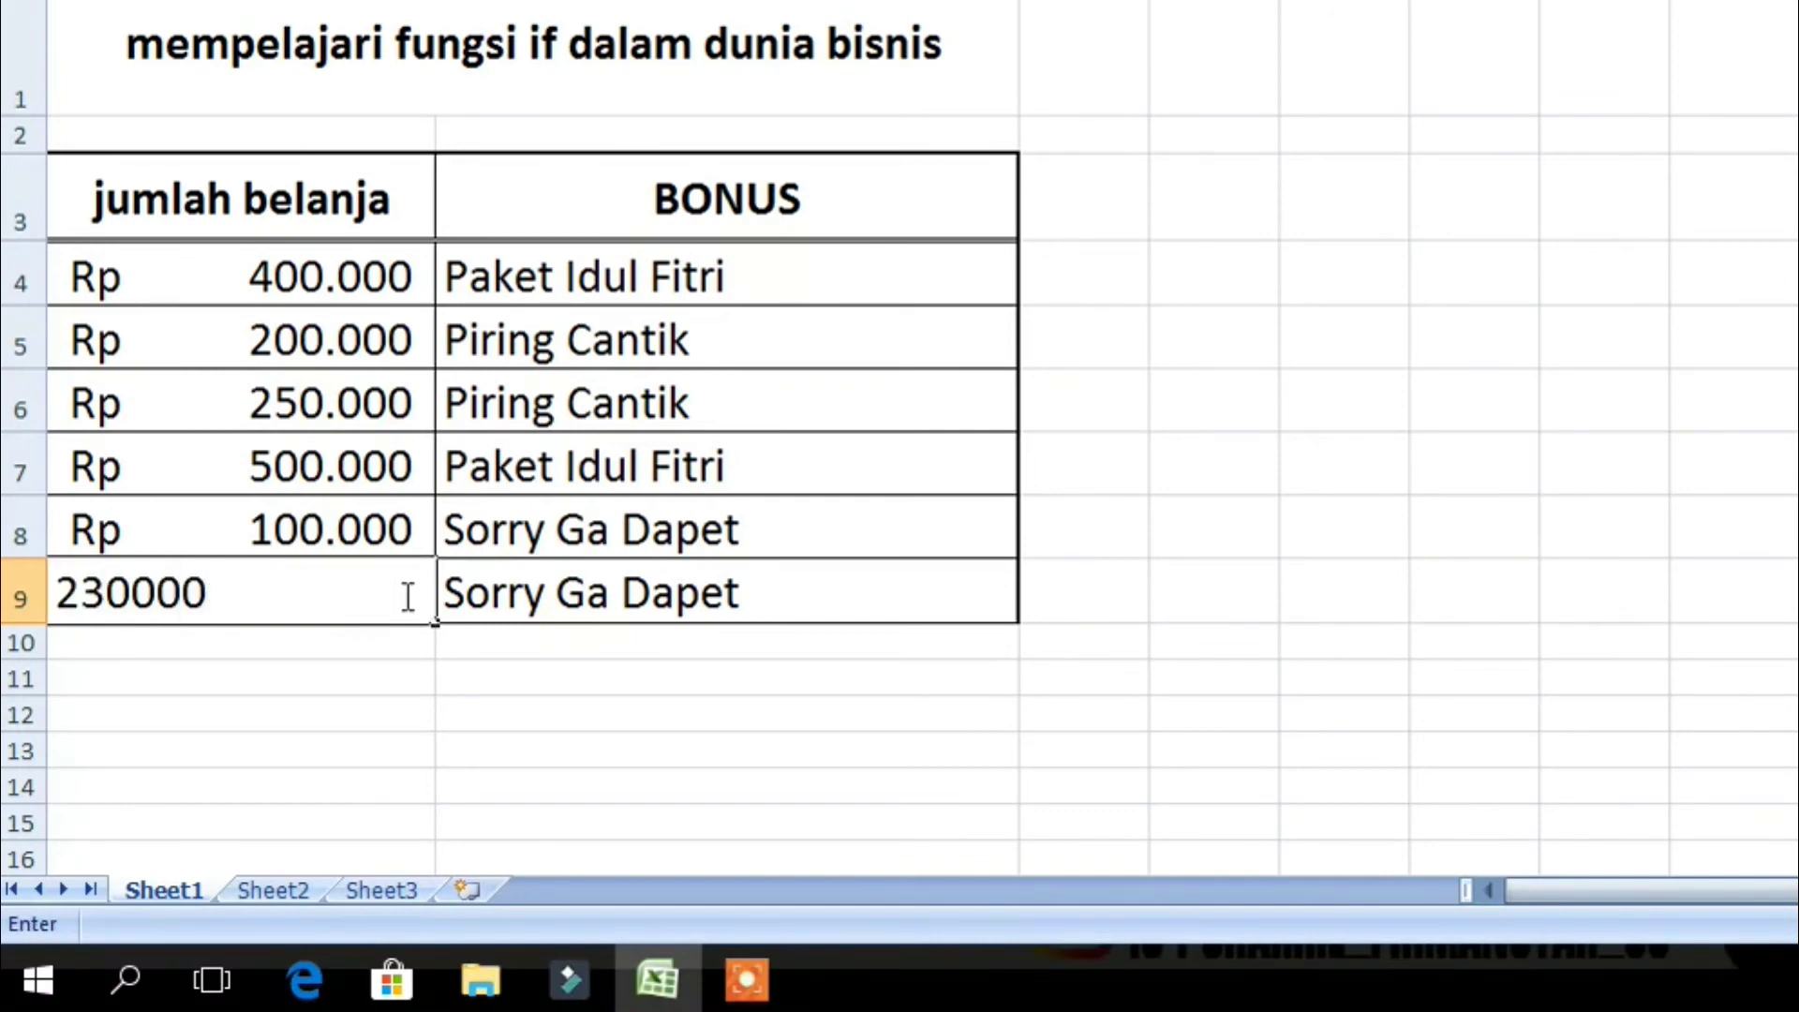
{"action": "key", "text": "Return"}
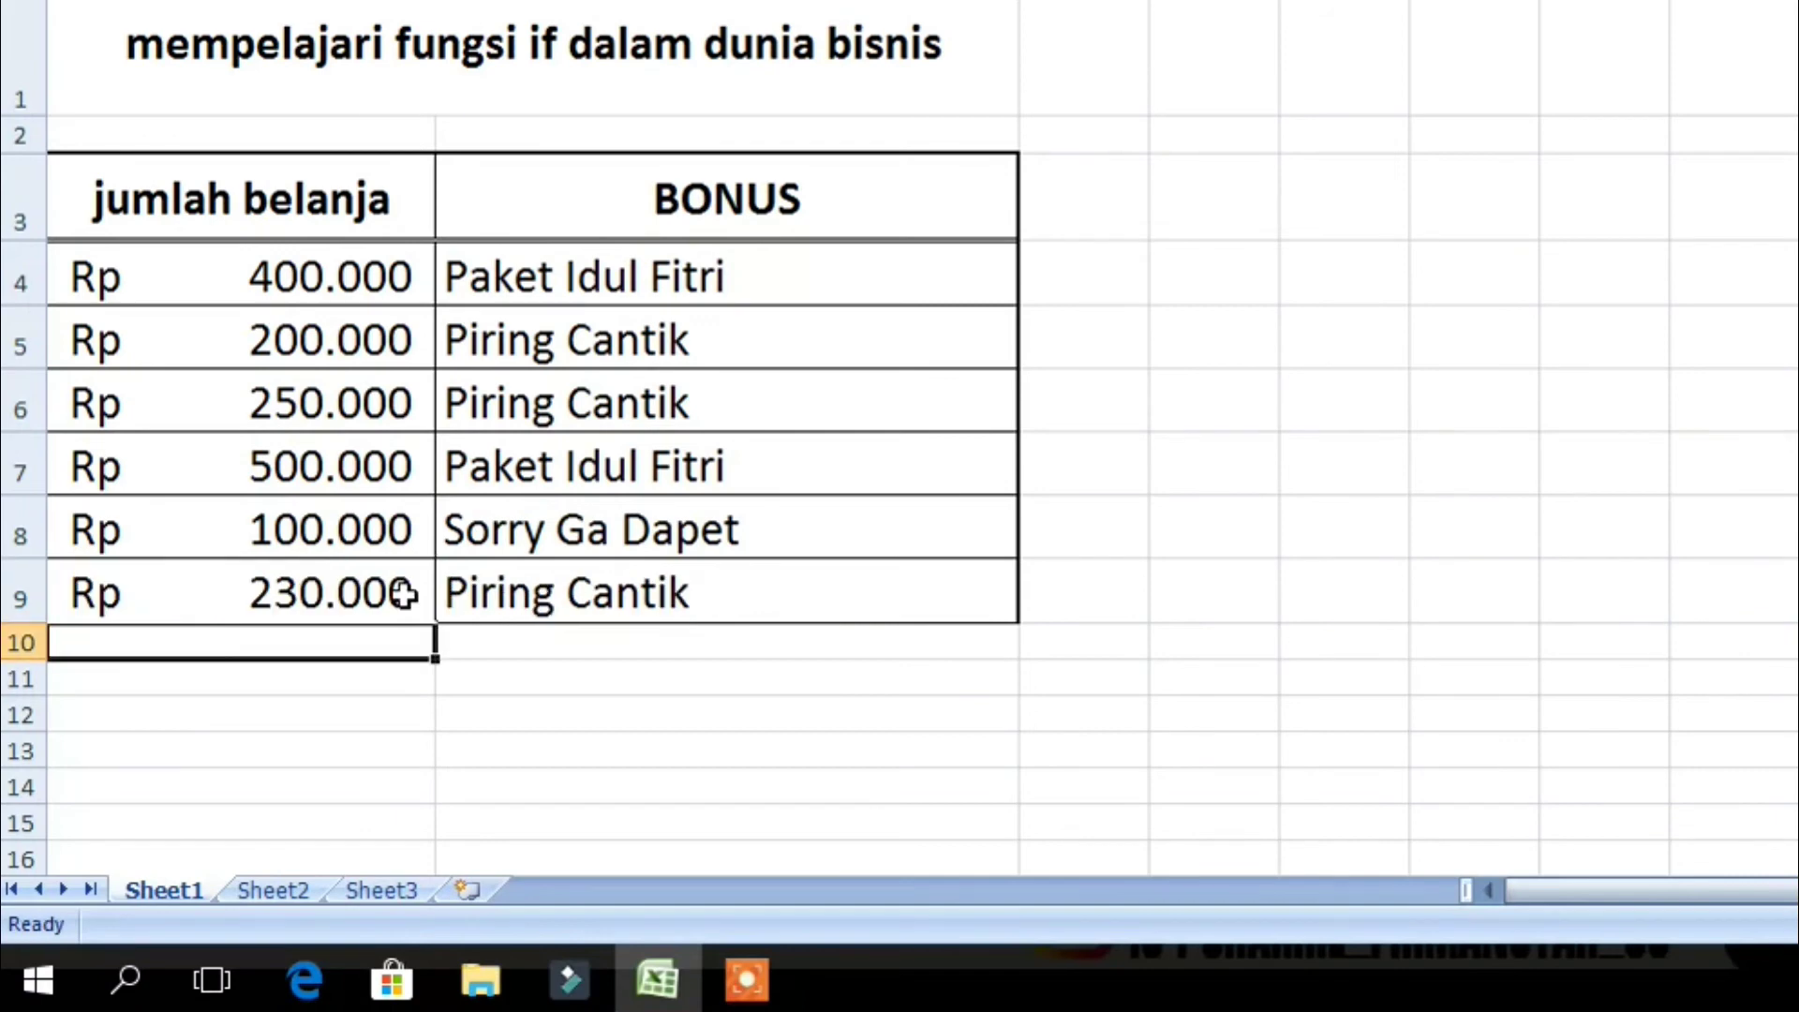
{"action": "left_click", "coordinate": [536, 581]}
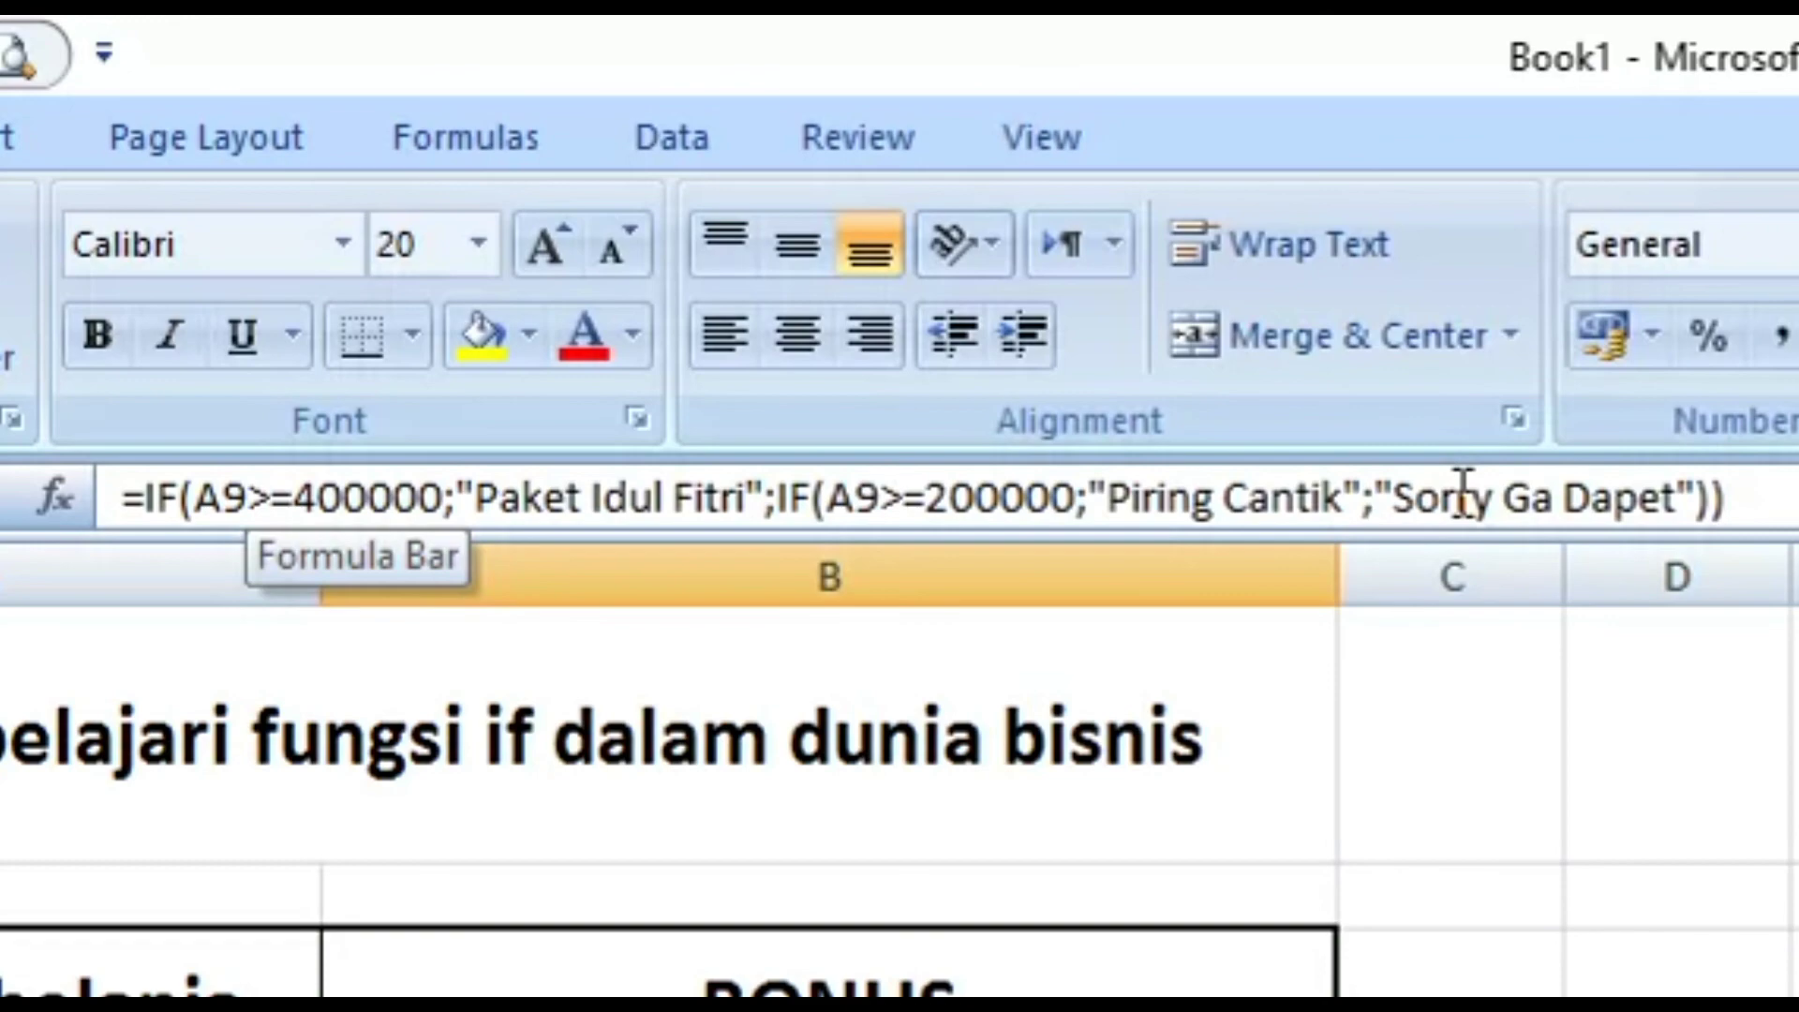
{"action": "left_click", "coordinate": [1397, 675]}
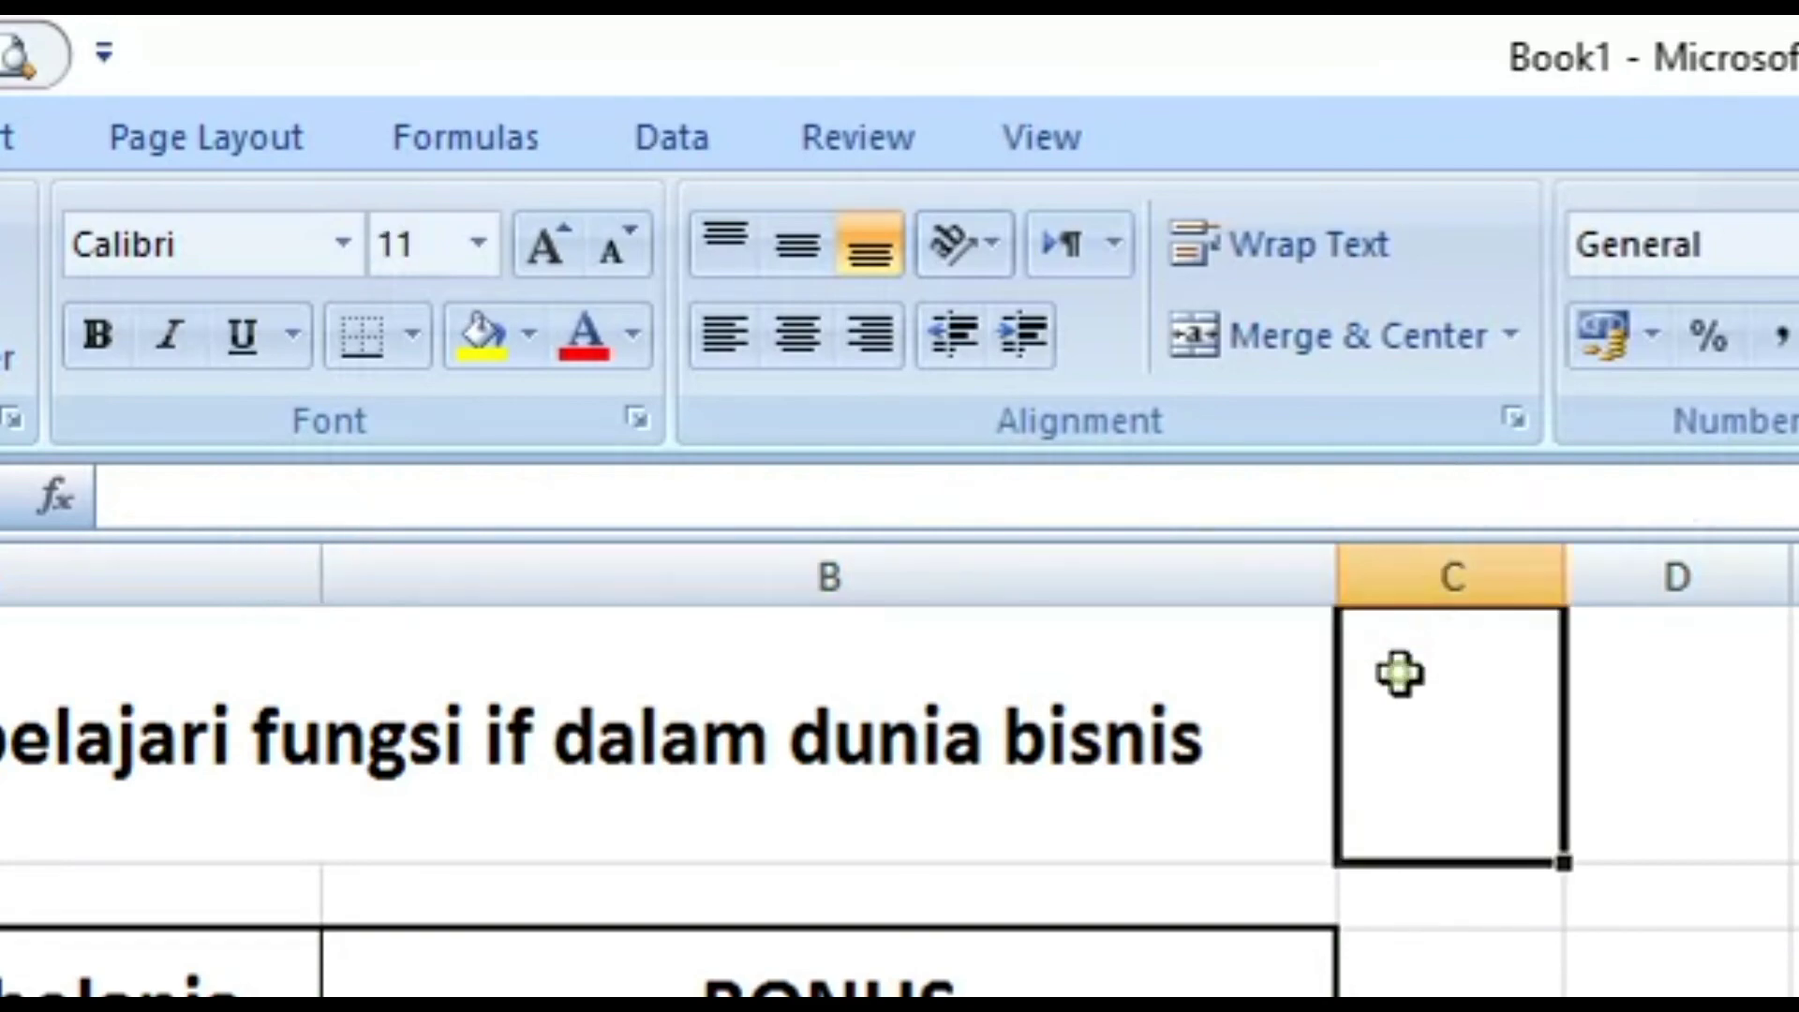
{"action": "left_click", "coordinate": [1157, 734]}
{"action": "left_click", "coordinate": [559, 408]}
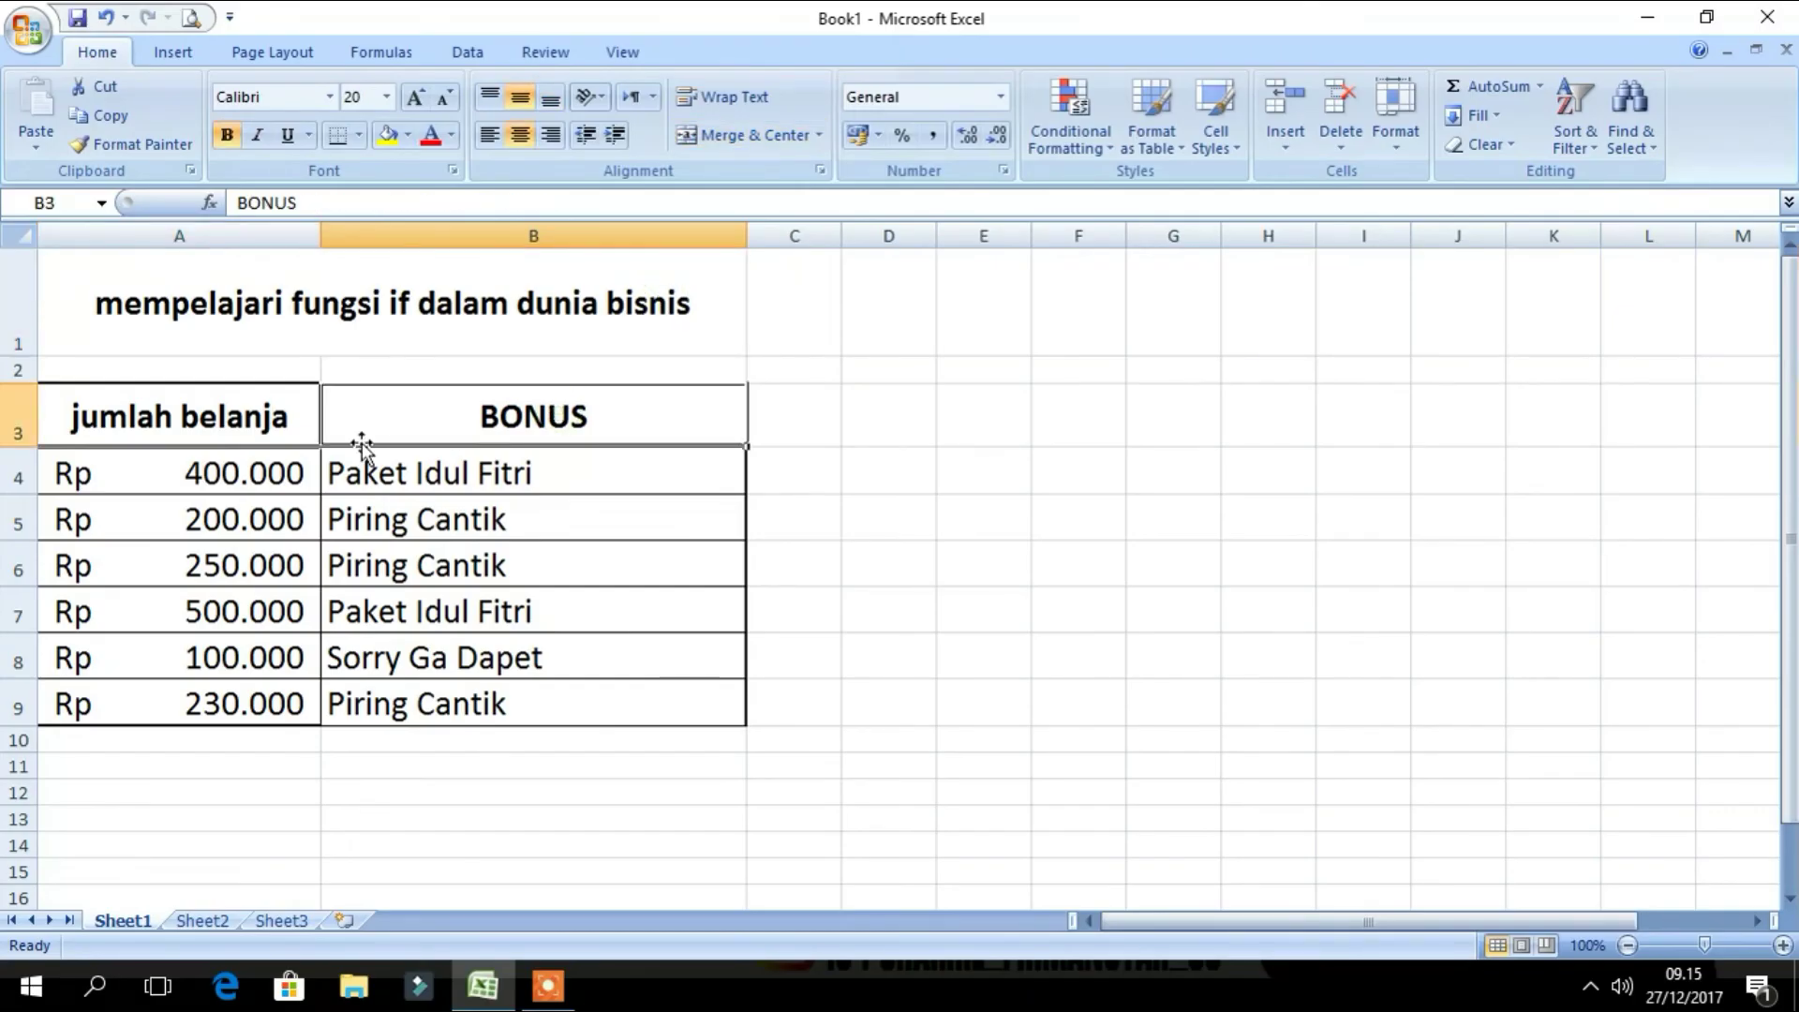
{"action": "left_click", "coordinate": [287, 430]}
{"action": "left_click", "coordinate": [285, 465]}
{"action": "left_click", "coordinate": [327, 476]}
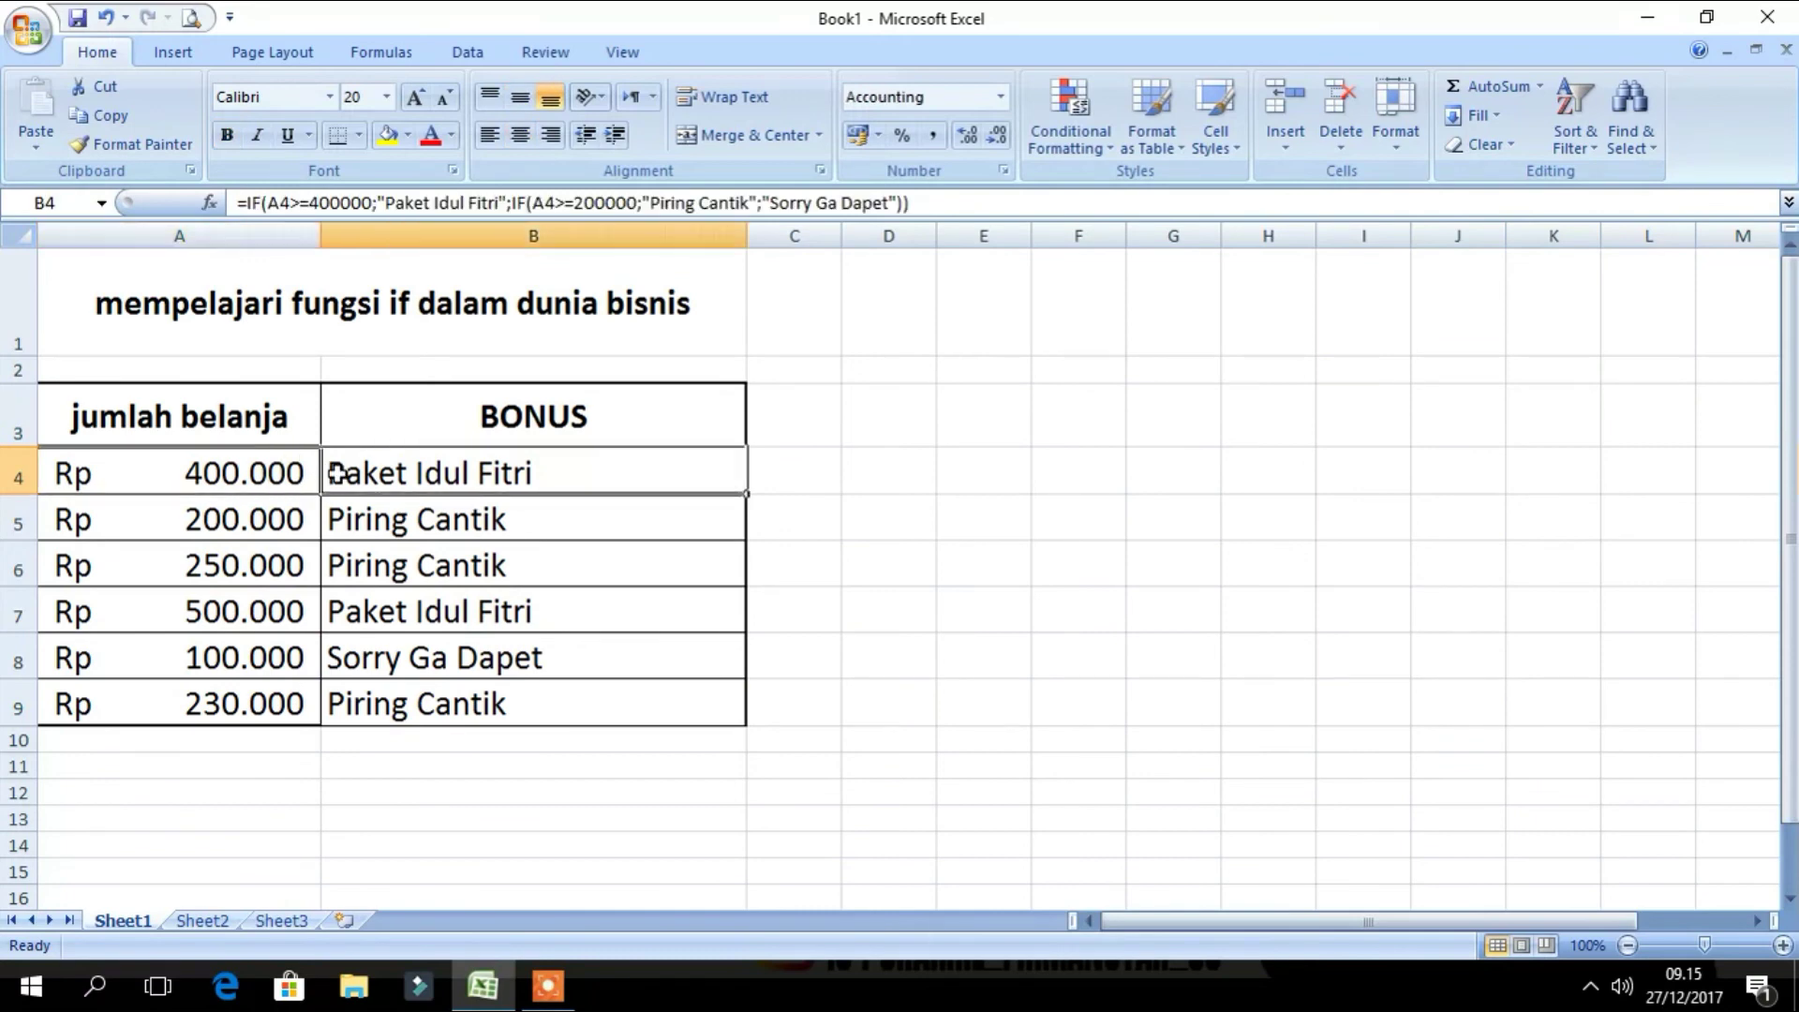